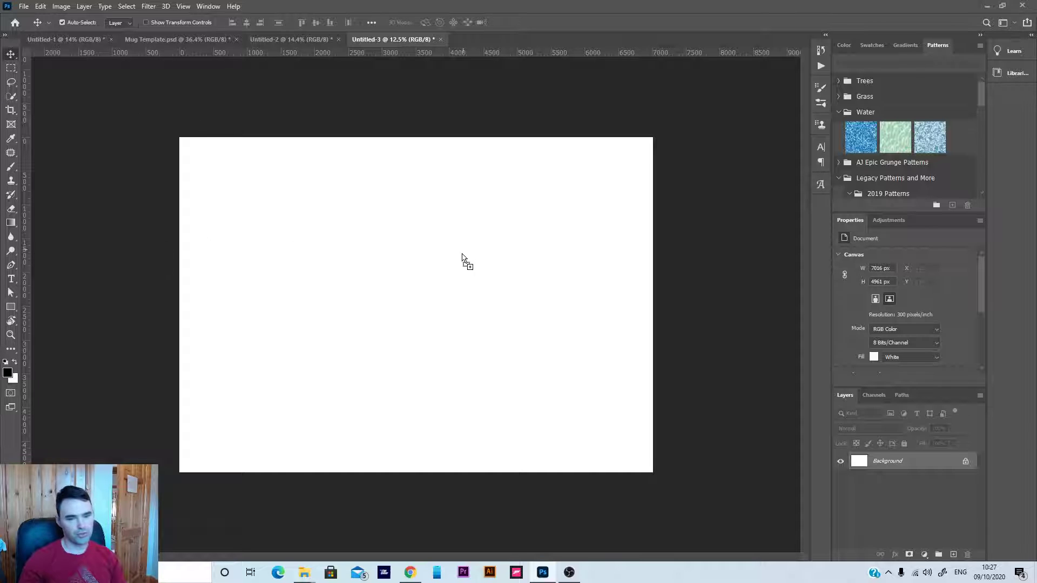
# - Place the Darth Vader wallpaper enlarged to cover the whole canvas, and place the DSC_1929 dog photo above it
pyautogui.moveTo(544, 227); pyautogui.dragTo(685, 136)
pyautogui.click(516, 24)
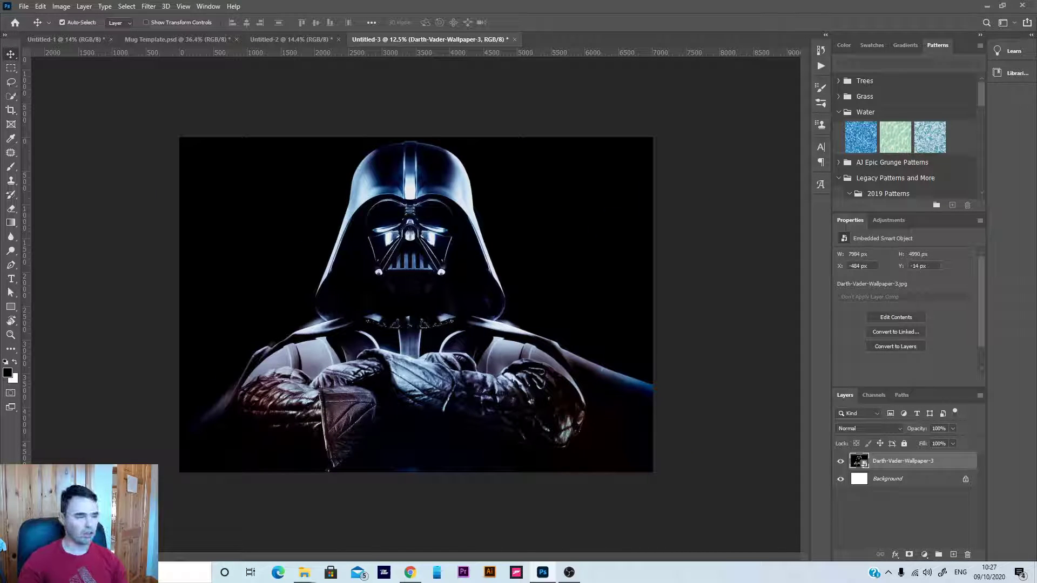
pyautogui.moveTo(351, 200); pyautogui.dragTo(352, 201)
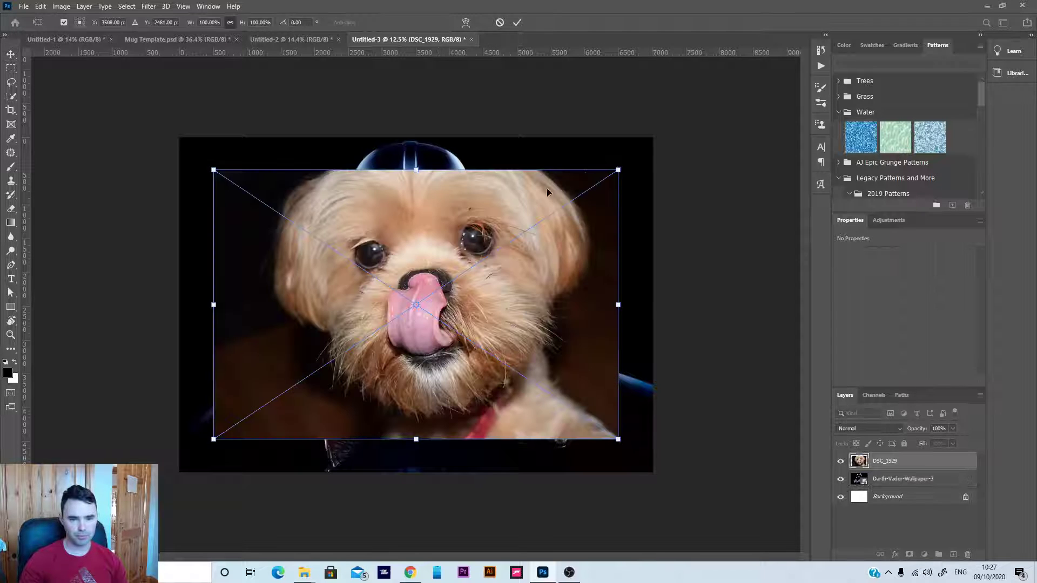
pyautogui.click(517, 23)
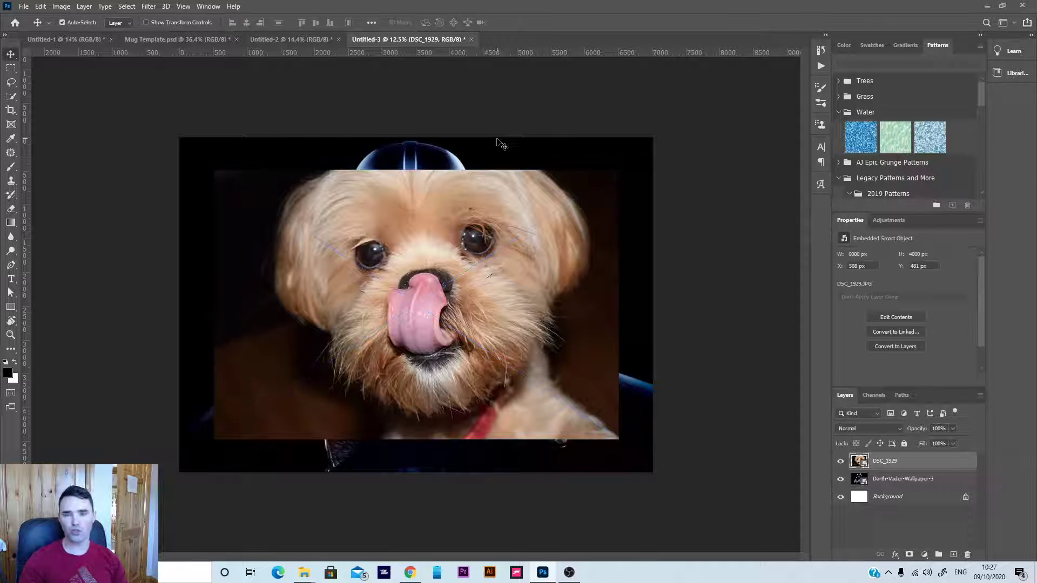
# - Move the dog photo down to examine Darth Vader's mask beneath it, and bring it back up over the helmet
pyautogui.scroll(5, 448, 237)
pyautogui.scroll(3, 453, 216)
pyautogui.scroll(-4, 454, 213)
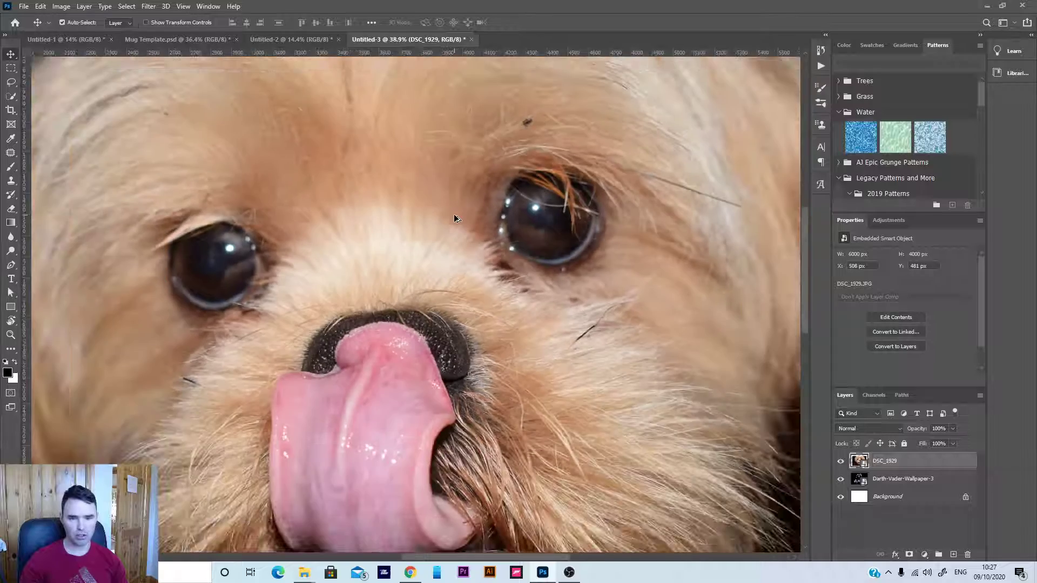
pyautogui.moveTo(429, 189); pyautogui.dragTo(368, 397)
pyautogui.moveTo(403, 337); pyautogui.dragTo(401, 383)
pyautogui.scroll(5, 359, 228)
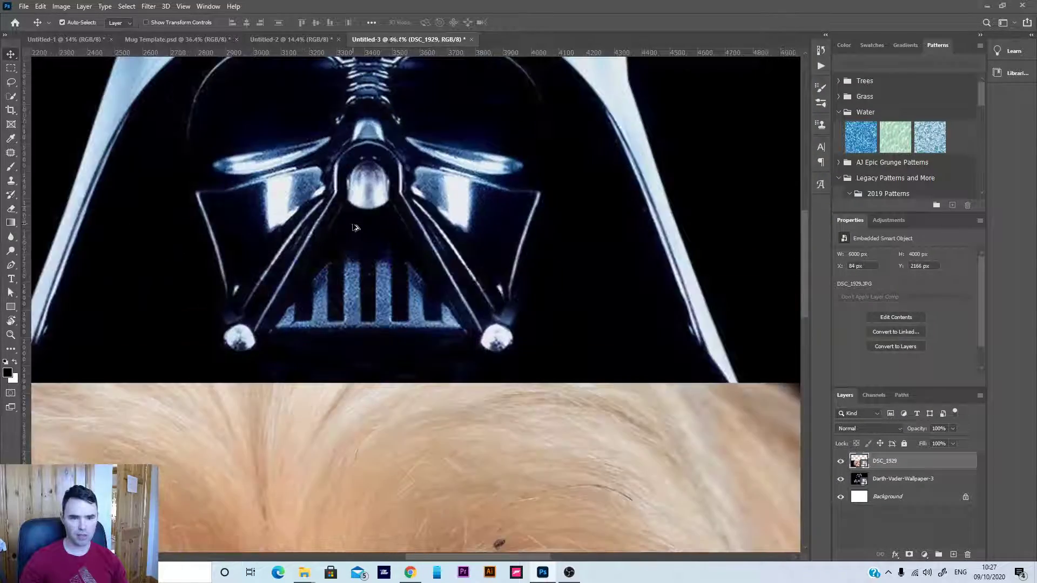
pyautogui.scroll(-5, 360, 232)
pyautogui.scroll(-2, 366, 244)
pyautogui.moveTo(364, 335); pyautogui.dragTo(394, 162)
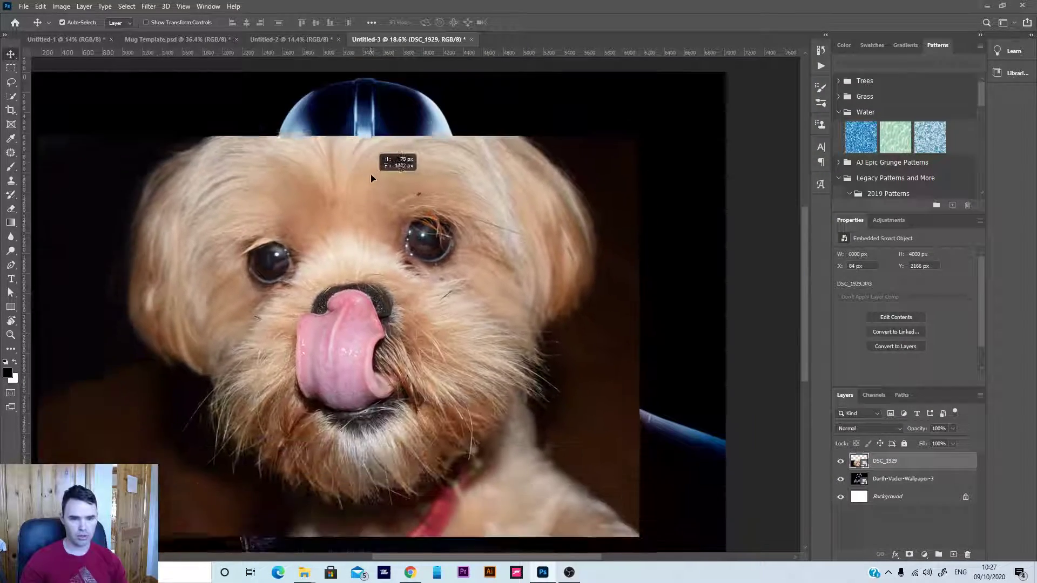
# - Move the dog photo down to the canvas's lower edge to compare the full helmet, and return it over the figure
pyautogui.scroll(-3, 370, 179)
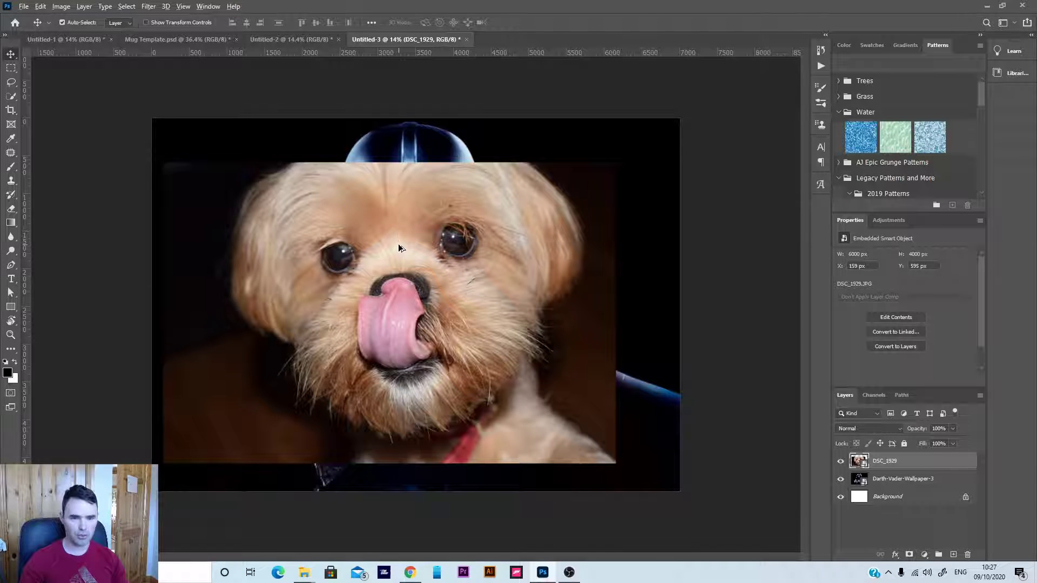
pyautogui.scroll(3, 398, 245)
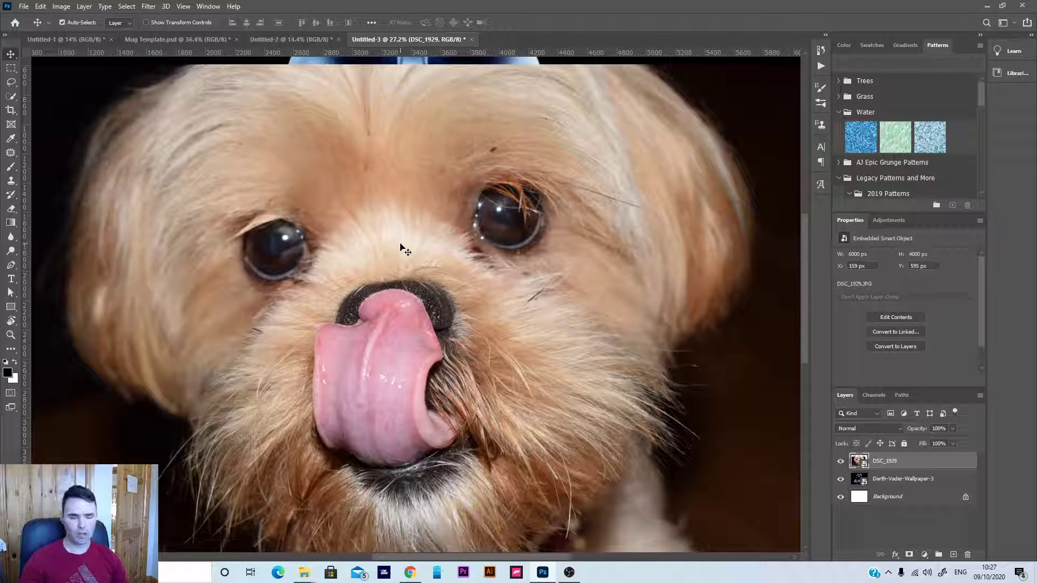
pyautogui.moveTo(398, 191); pyautogui.dragTo(502, 454)
pyautogui.scroll(-3, 422, 233)
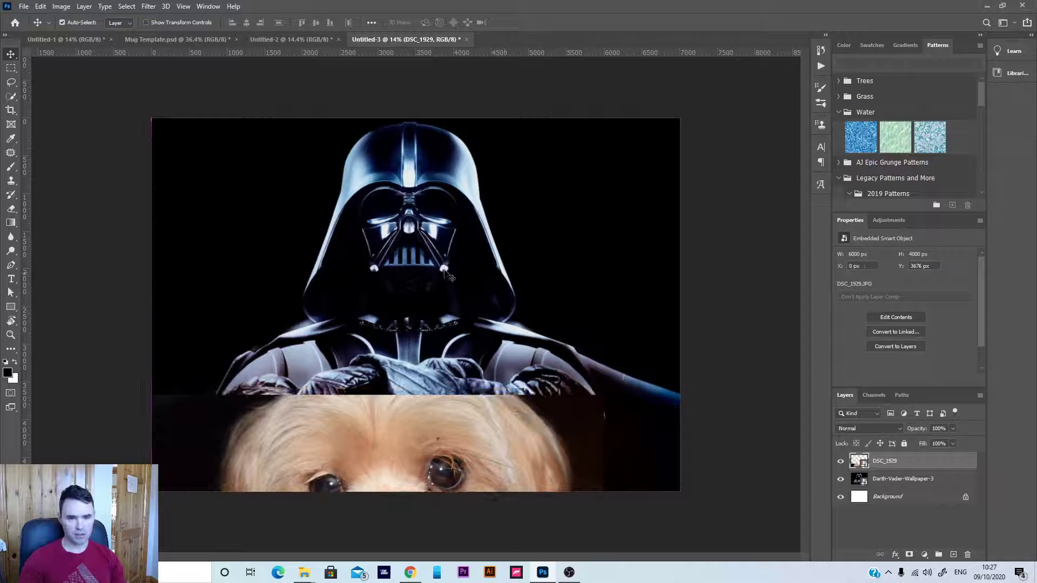
pyautogui.scroll(3, 422, 245)
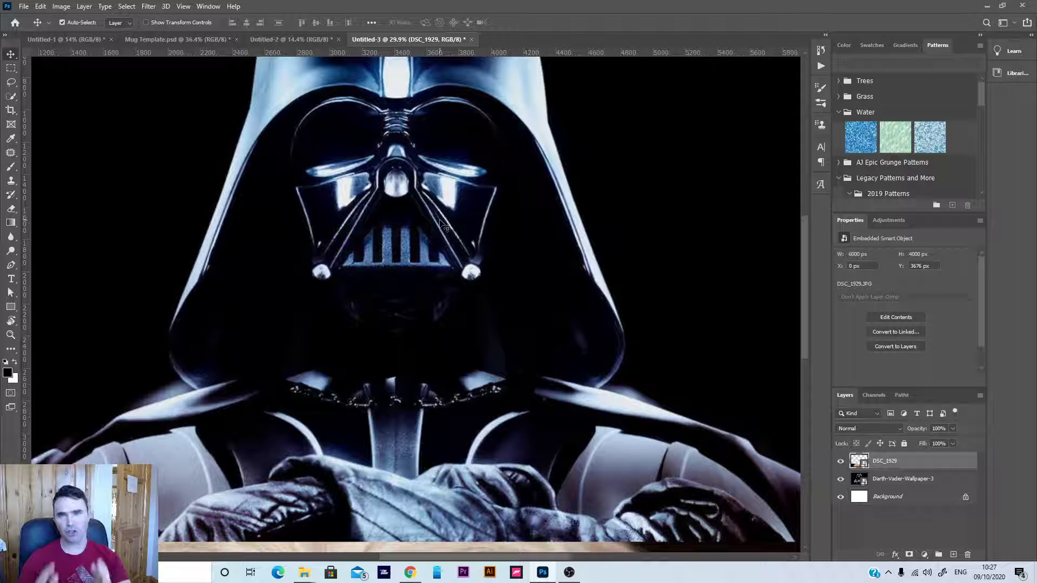
pyautogui.scroll(-3, 439, 221)
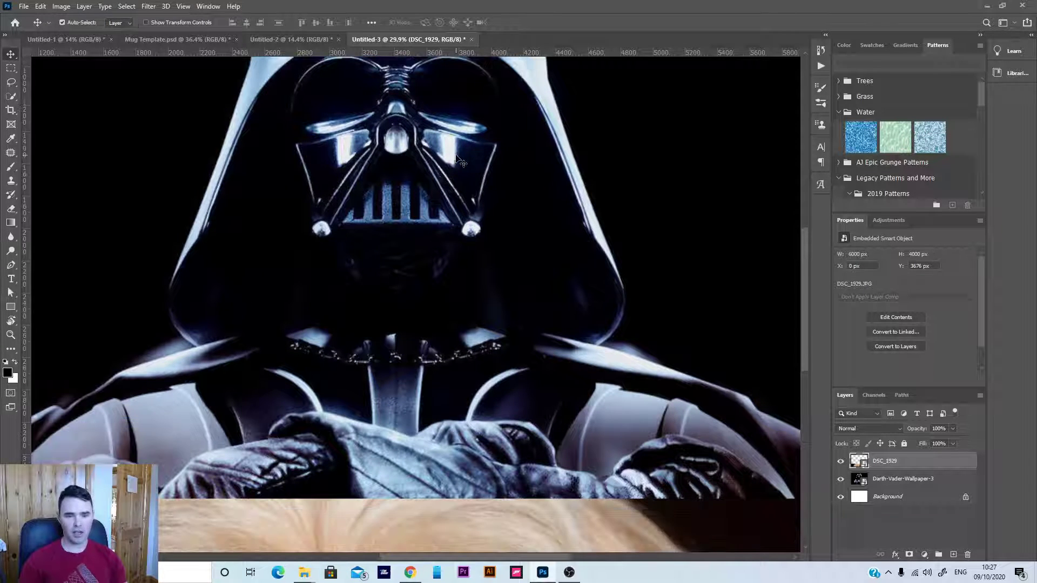
pyautogui.moveTo(442, 501); pyautogui.dragTo(473, 135)
pyautogui.scroll(-3, 467, 176)
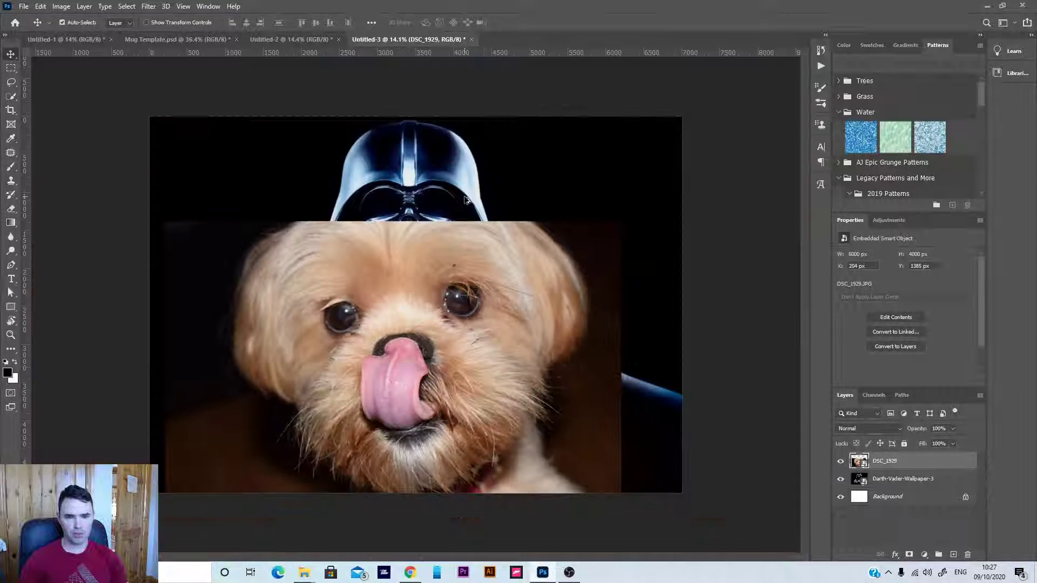
pyautogui.moveTo(465, 248); pyautogui.dragTo(484, 178)
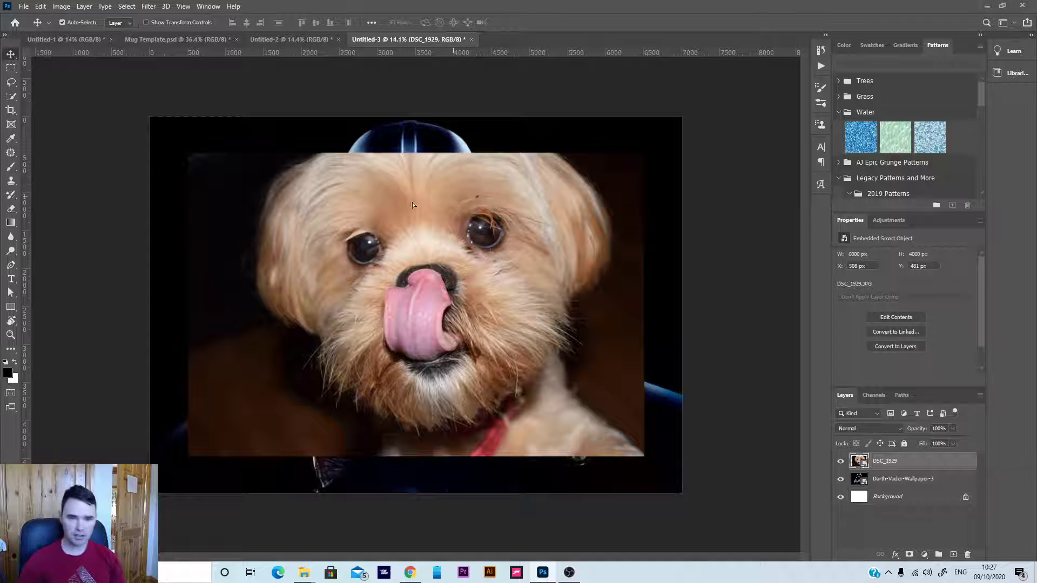
# - Reposition the dog photo over Darth Vader's head at about X 251 px, Y 712 px, keeping its size
pyautogui.moveTo(412, 205); pyautogui.dragTo(386, 255)
pyautogui.moveTo(375, 345); pyautogui.dragTo(448, 219)
pyautogui.scroll(5, 437, 229)
pyautogui.scroll(-5, 445, 231)
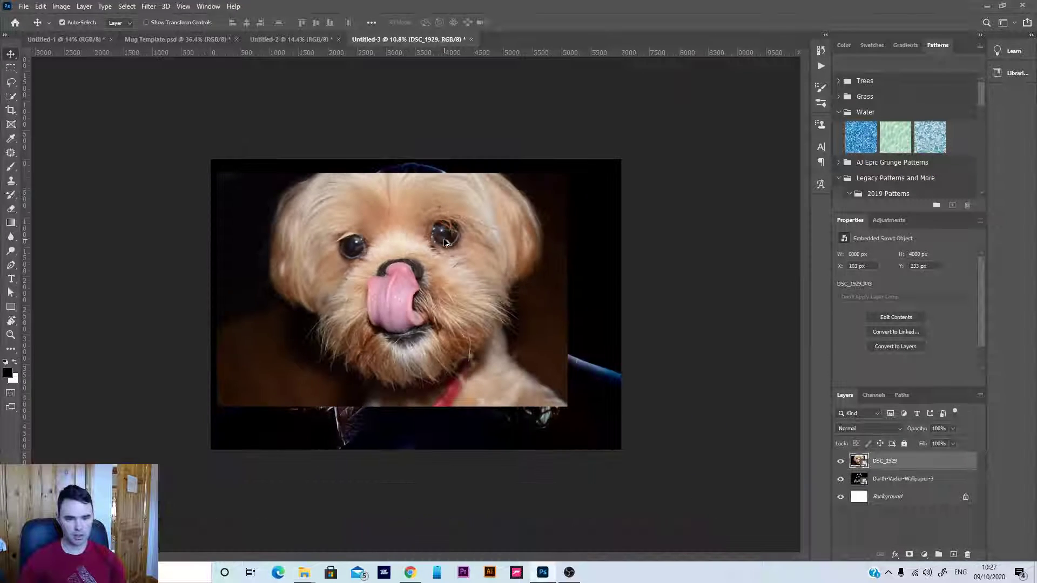
pyautogui.hotkey('ctrl', 't')
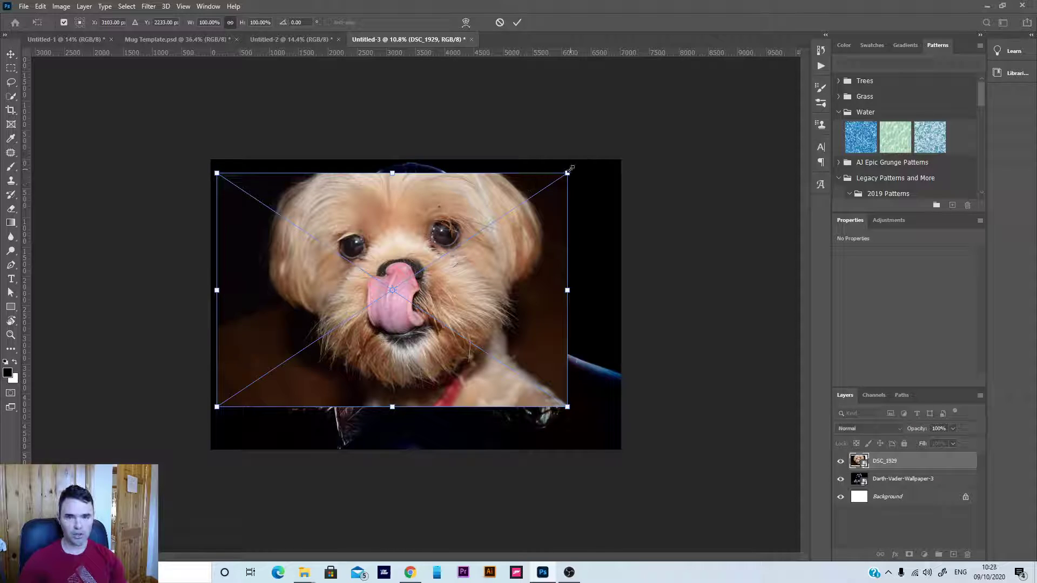
pyautogui.click(515, 23)
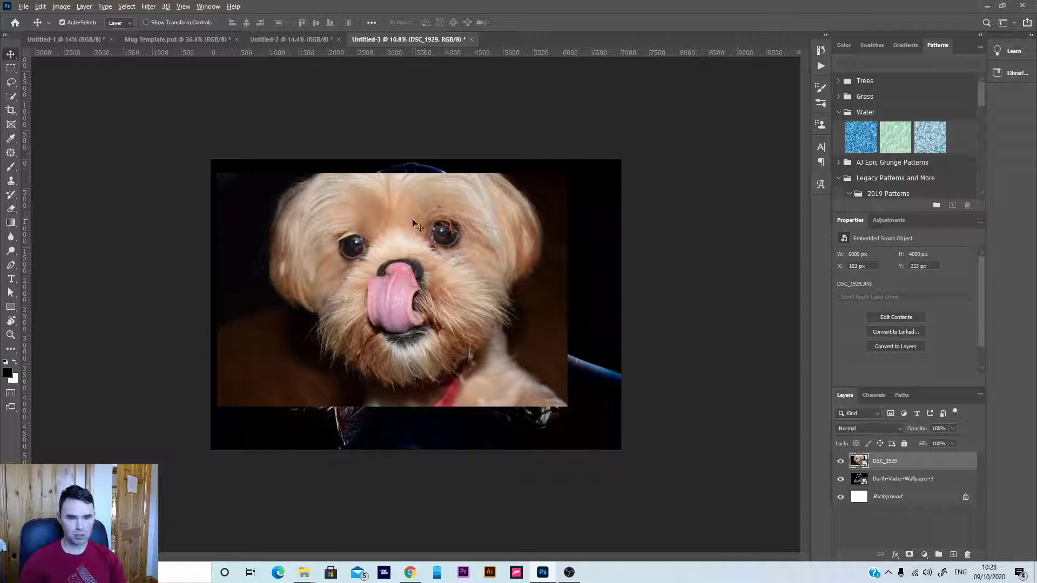
pyautogui.moveTo(413, 220); pyautogui.dragTo(422, 249)
# - Hide the DSC_1929 layer and add a new empty layer directly above the Darth-Vader-Wallpaper-3 layer
pyautogui.click(840, 462)
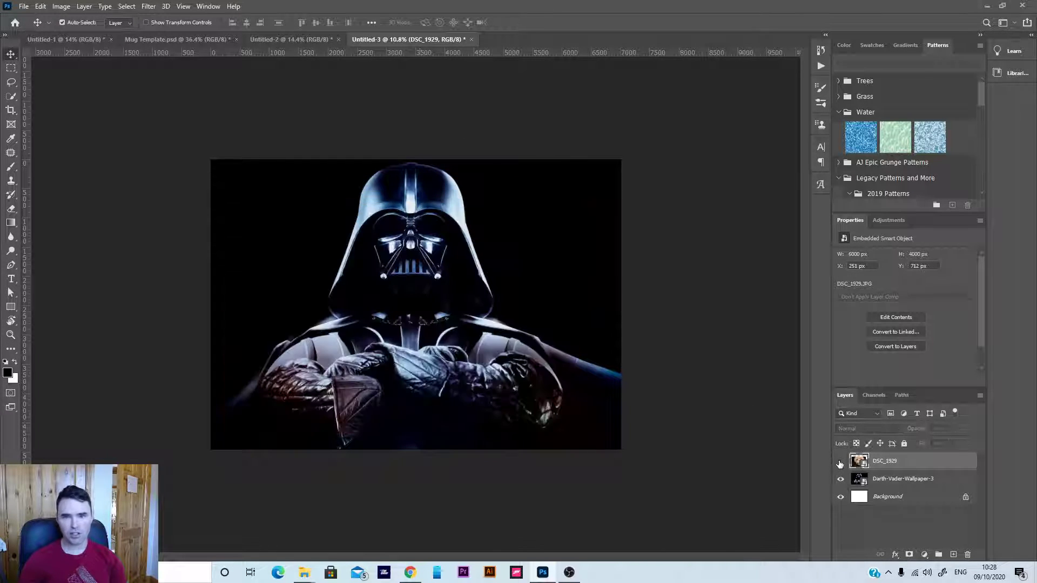
pyautogui.scroll(3, 445, 351)
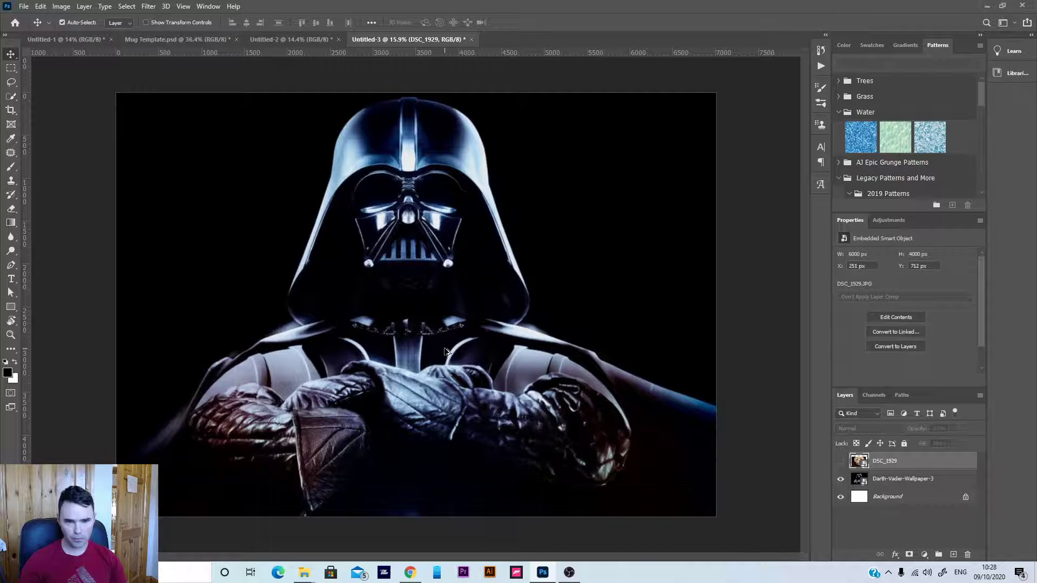
pyautogui.click(397, 236)
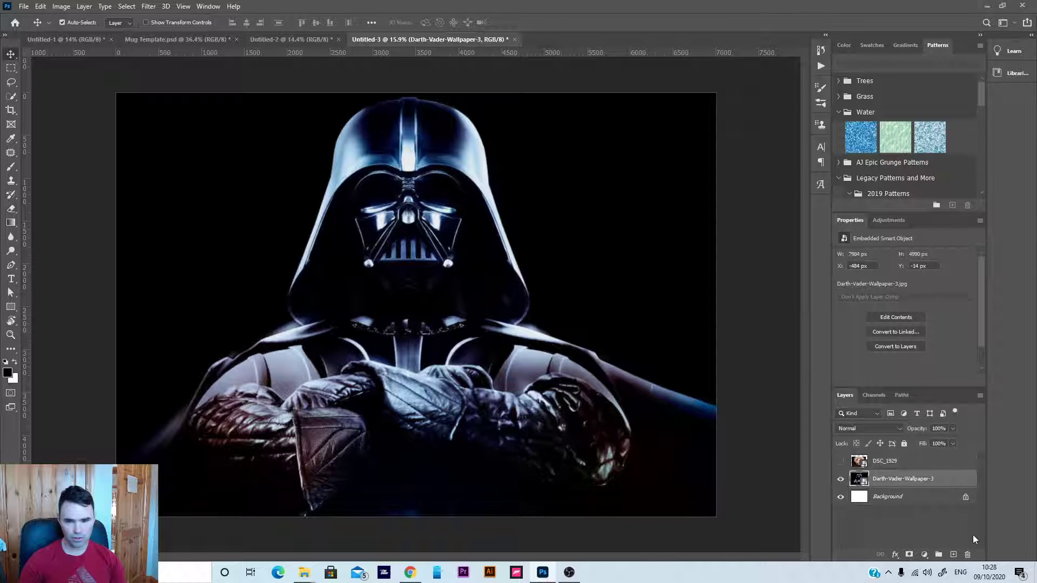
pyautogui.click(953, 555)
# - Paint over Darth Vader's mask inside the helmet in black on the new layer with a soft 500 px brush
pyautogui.scroll(3, 428, 263)
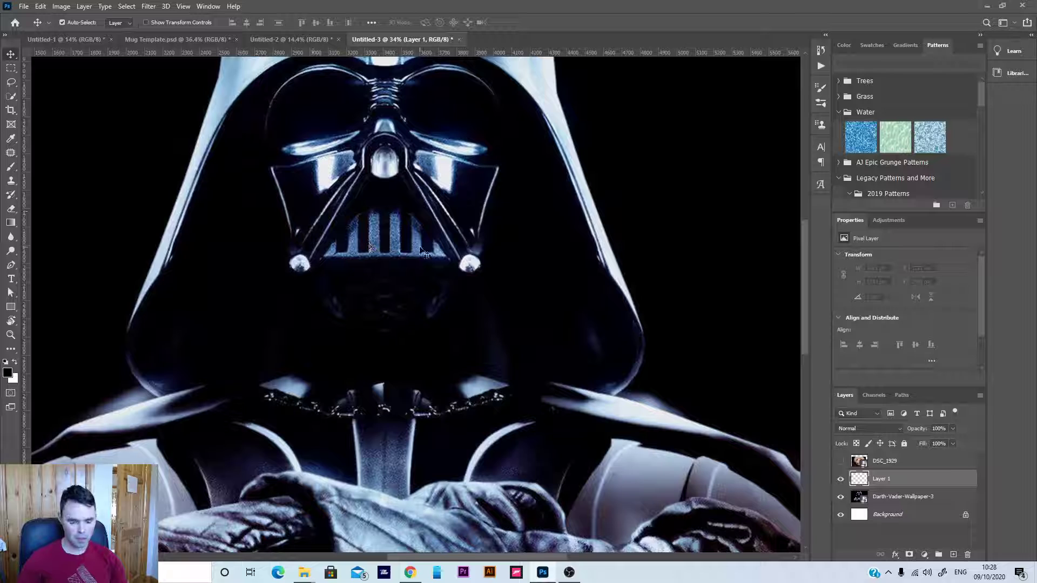
pyautogui.press('b')
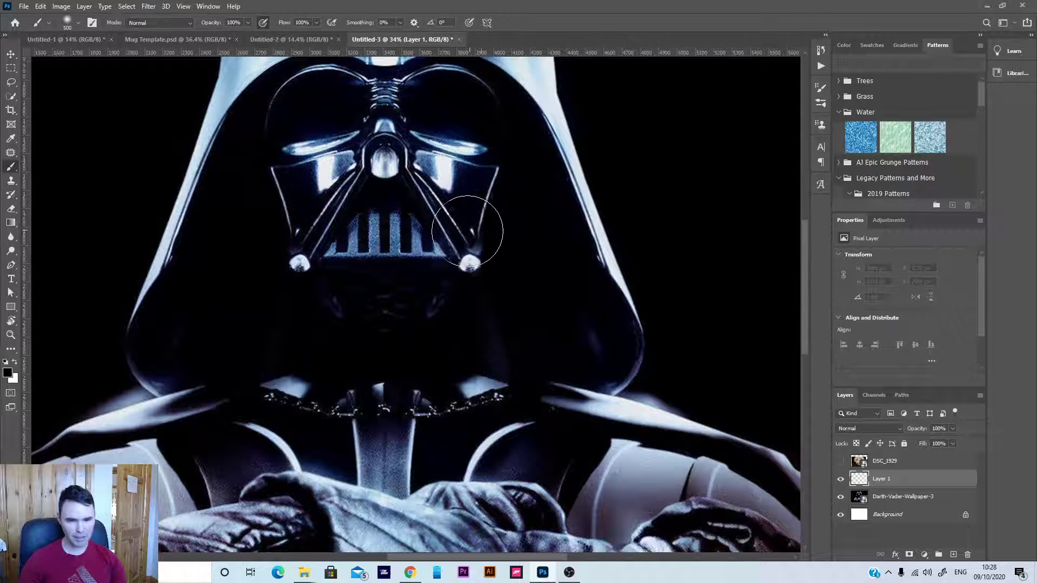
pyautogui.moveTo(467, 231)
pyautogui.mouseDown()
pyautogui.moveTo(446, 241)
pyautogui.moveTo(469, 248)
pyautogui.moveTo(428, 238)
pyautogui.moveTo(317, 244)
pyautogui.moveTo(303, 162)
pyautogui.moveTo(393, 189)
pyautogui.moveTo(473, 167)
pyautogui.moveTo(467, 199)
pyautogui.moveTo(380, 136)
pyautogui.moveTo(427, 144)
pyautogui.moveTo(420, 130)
pyautogui.moveTo(416, 153)
pyautogui.mouseUp()
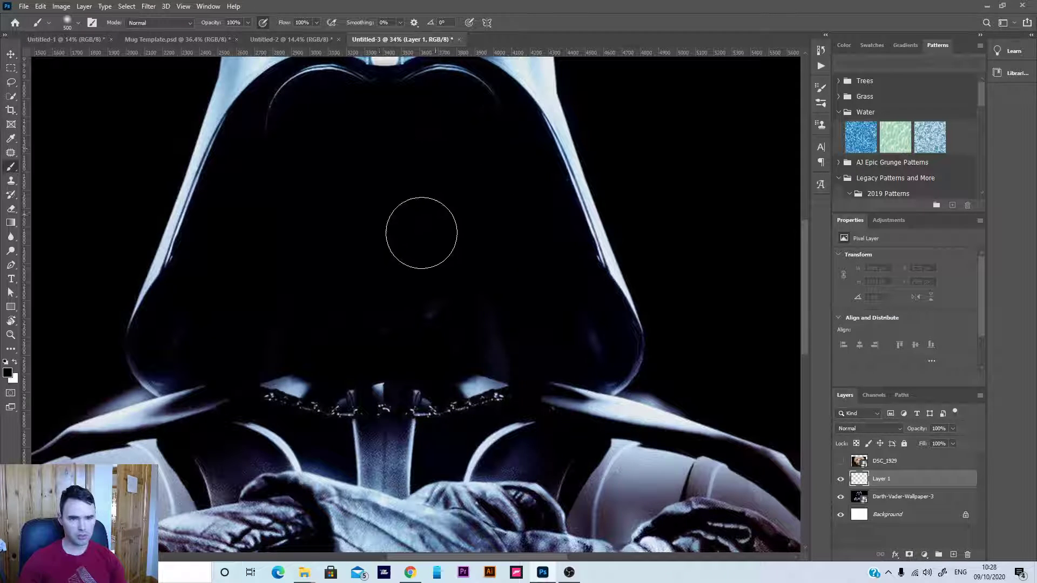
# - Merge the black paint layer with the Darth-Vader-Wallpaper-3 layer
pyautogui.scroll(-2, 405, 186)
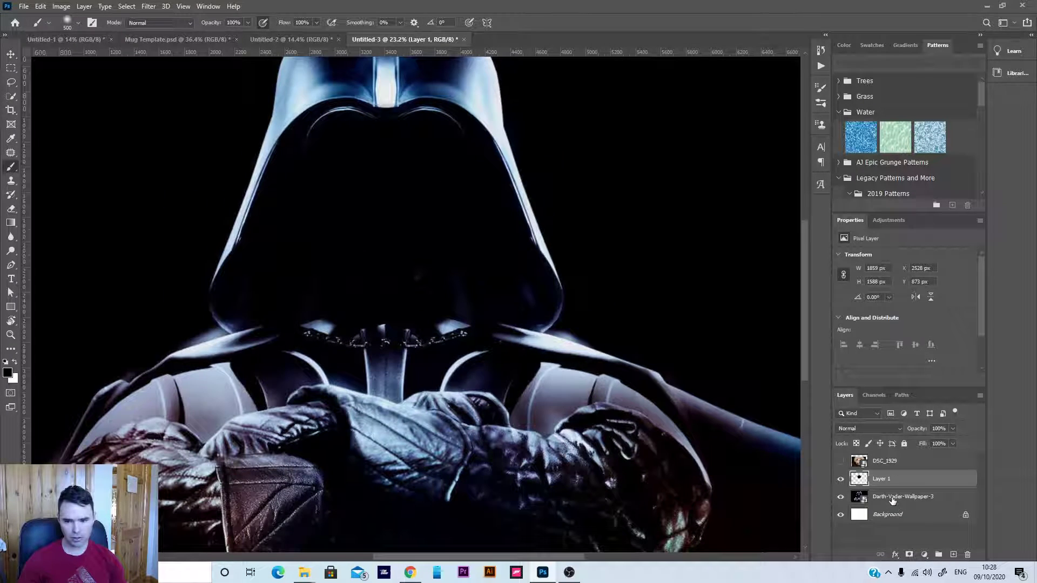
pyautogui.keyDown('shift'); pyautogui.click(891, 497); pyautogui.keyUp('shift')
pyautogui.rightClick(897, 492)
pyautogui.click(917, 359)
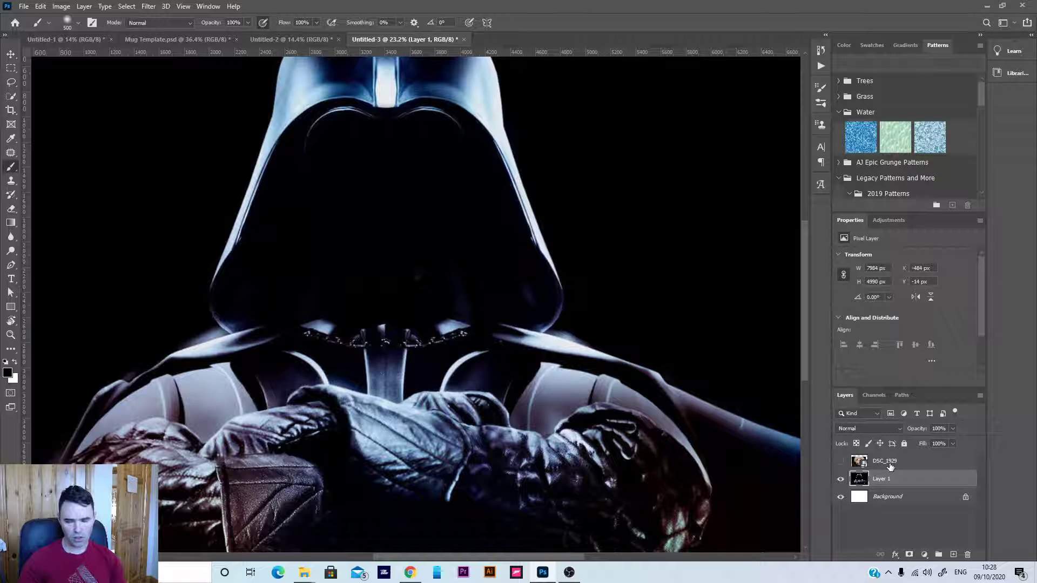
# - Show the DSC_1929 layer and move the dog photo over the helmet to about X 195 px, Y 542 px
pyautogui.click(840, 462)
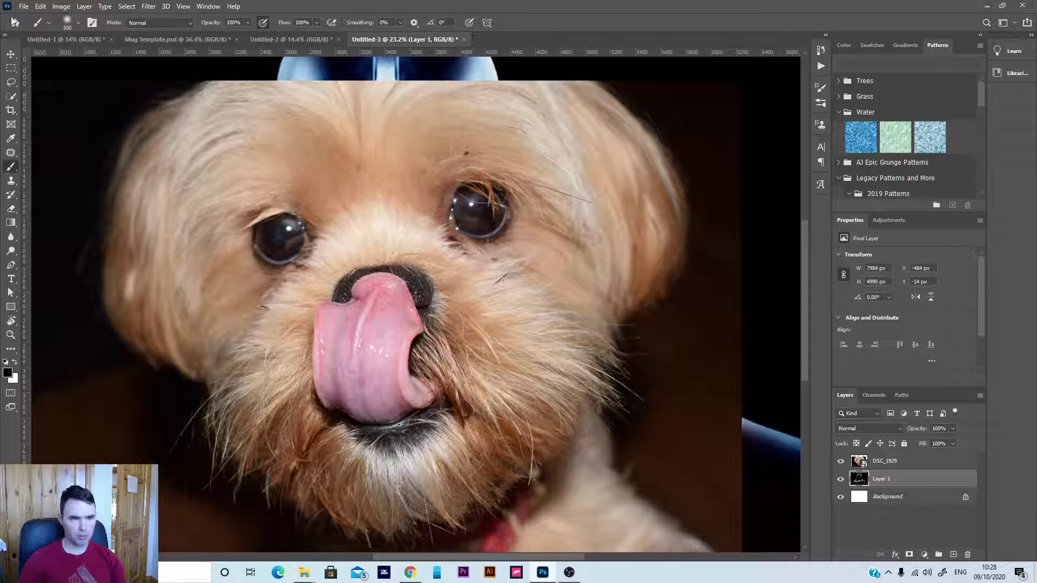
pyautogui.click(11, 54)
pyautogui.scroll(-4, 429, 309)
pyautogui.moveTo(427, 308); pyautogui.dragTo(417, 288)
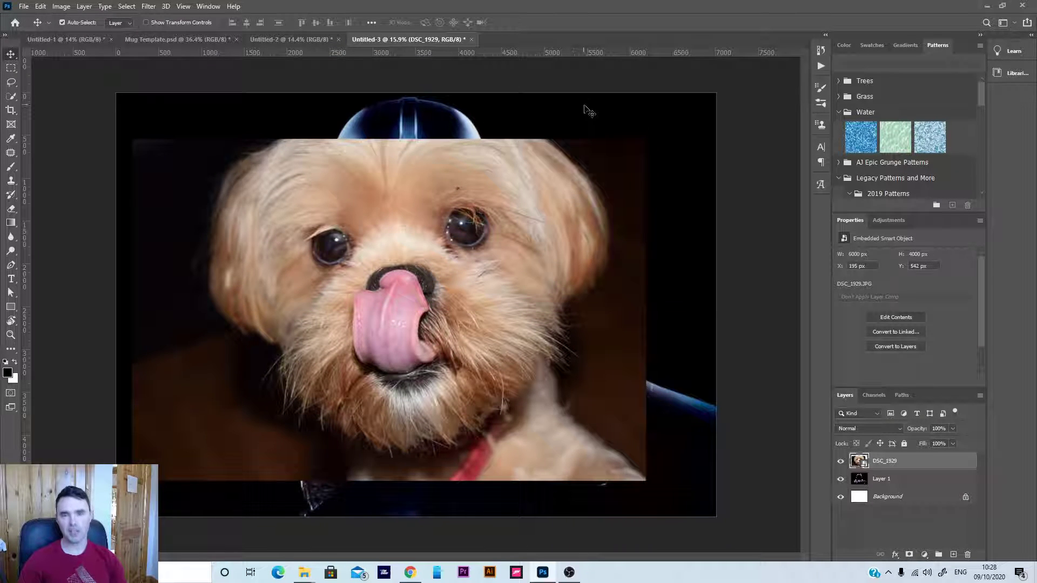
# - Draw a loose lasso selection around the dog's head, leaving a margin outside the fur
pyautogui.click(11, 83)
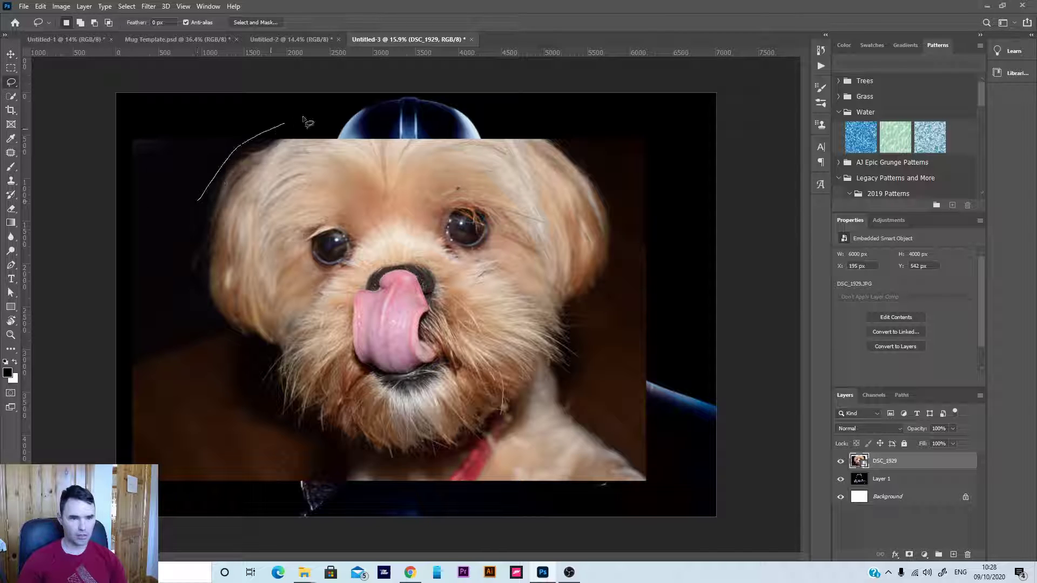
pyautogui.moveTo(304, 118)
pyautogui.mouseDown()
pyautogui.moveTo(527, 105)
pyautogui.moveTo(567, 122)
pyautogui.mouseUp()
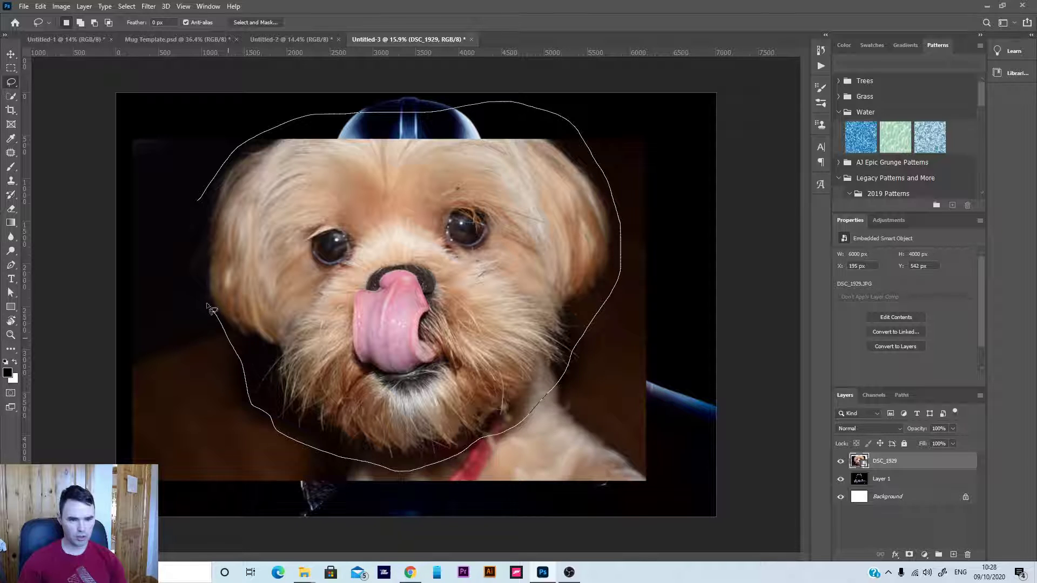
pyautogui.moveTo(204, 195); pyautogui.dragTo(204, 195)
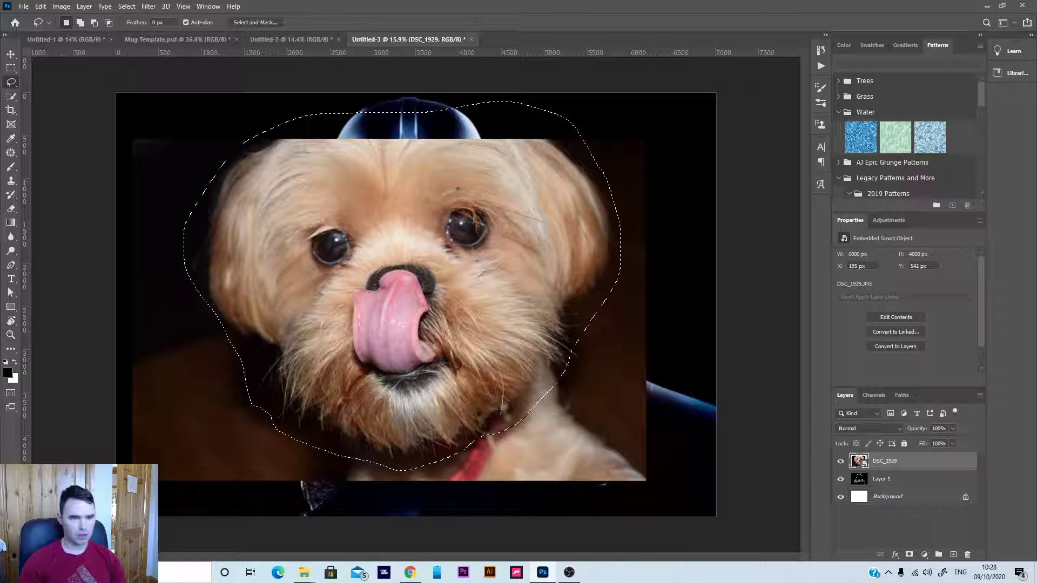
# - Start Select and Mask on the dog's head selection and enable Smart Radius with a 1 px radius
pyautogui.click(124, 7)
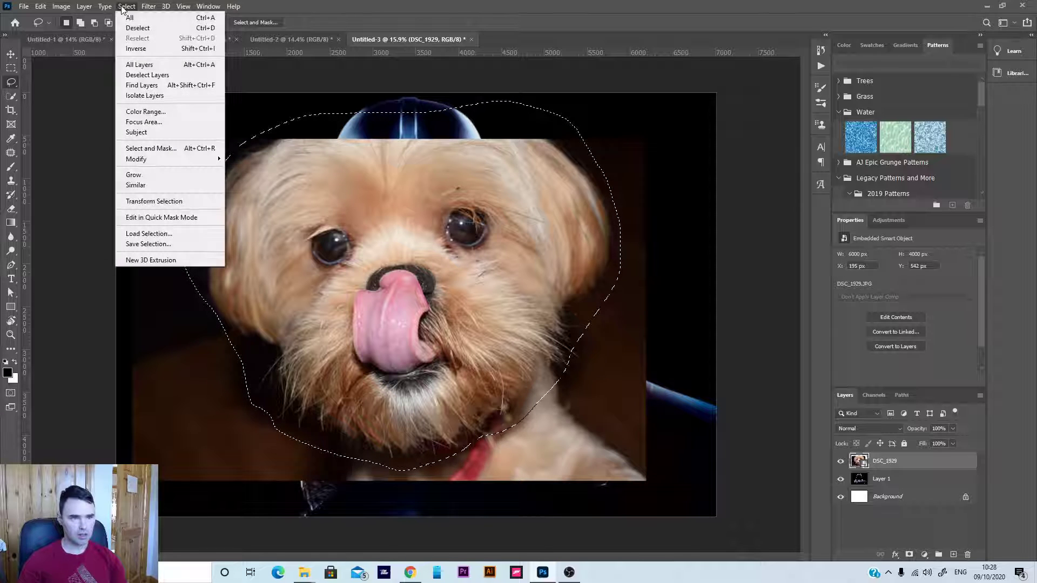
pyautogui.click(151, 148)
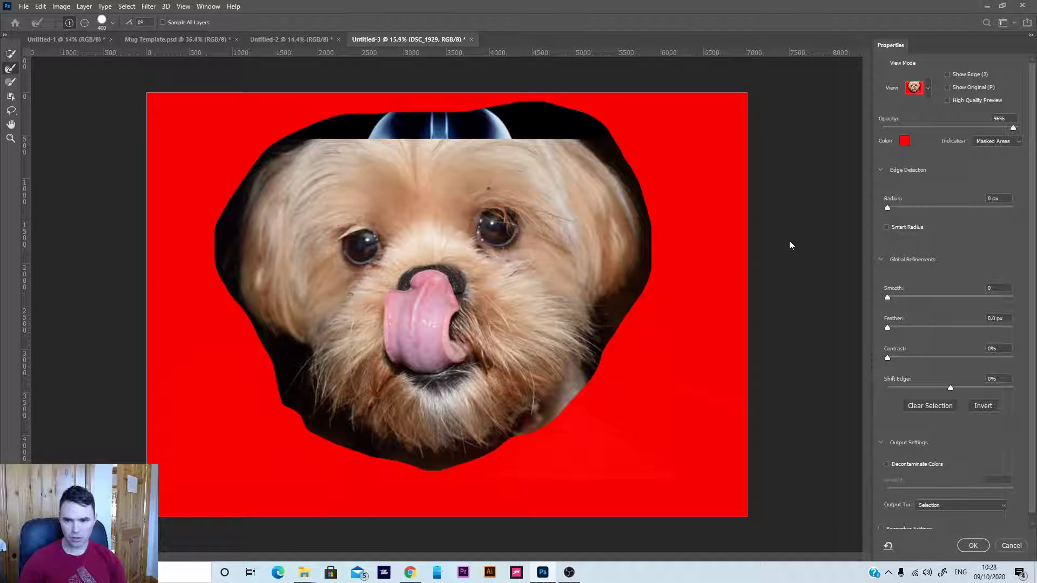
pyautogui.click(886, 227)
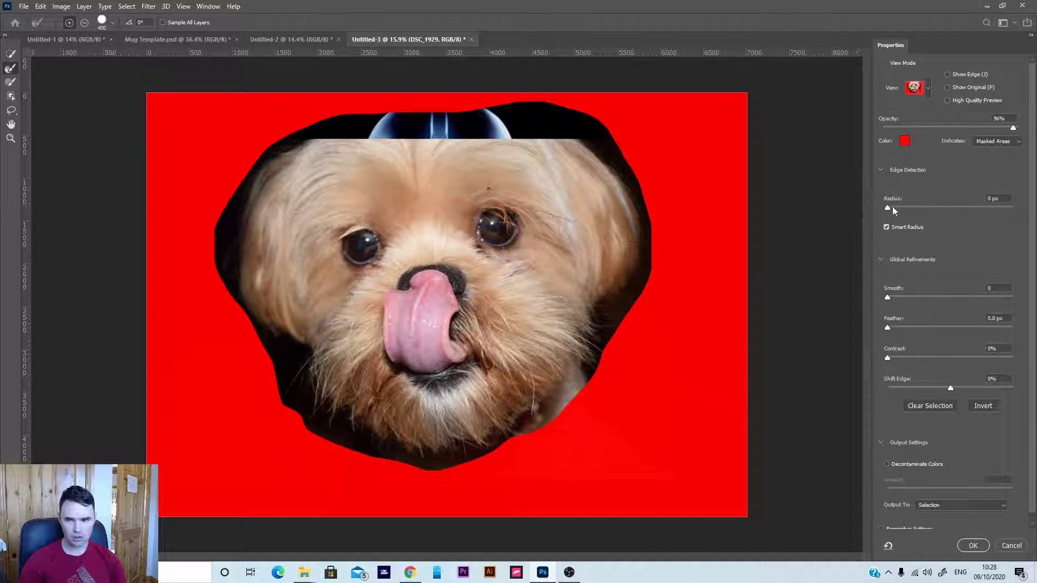
# - Refine the selection edge around the dog's head and beard with a 400 px refine brush to separate the fur from the background
pyautogui.moveTo(626, 296)
pyautogui.mouseDown()
pyautogui.moveTo(556, 403)
pyautogui.moveTo(529, 425)
pyautogui.moveTo(454, 452)
pyautogui.moveTo(350, 440)
pyautogui.moveTo(295, 406)
pyautogui.moveTo(252, 321)
pyautogui.moveTo(301, 373)
pyautogui.moveTo(322, 422)
pyautogui.moveTo(292, 351)
pyautogui.moveTo(251, 312)
pyautogui.moveTo(233, 264)
pyautogui.moveTo(231, 204)
pyautogui.moveTo(257, 165)
pyautogui.moveTo(324, 136)
pyautogui.moveTo(500, 124)
pyautogui.moveTo(613, 139)
pyautogui.moveTo(635, 168)
pyautogui.moveTo(644, 221)
pyautogui.moveTo(642, 287)
pyautogui.moveTo(630, 311)
pyautogui.moveTo(640, 194)
pyautogui.moveTo(584, 138)
pyautogui.moveTo(544, 116)
pyautogui.moveTo(458, 102)
pyautogui.moveTo(377, 107)
pyautogui.moveTo(337, 121)
pyautogui.moveTo(582, 115)
pyautogui.moveTo(667, 240)
pyautogui.mouseUp()
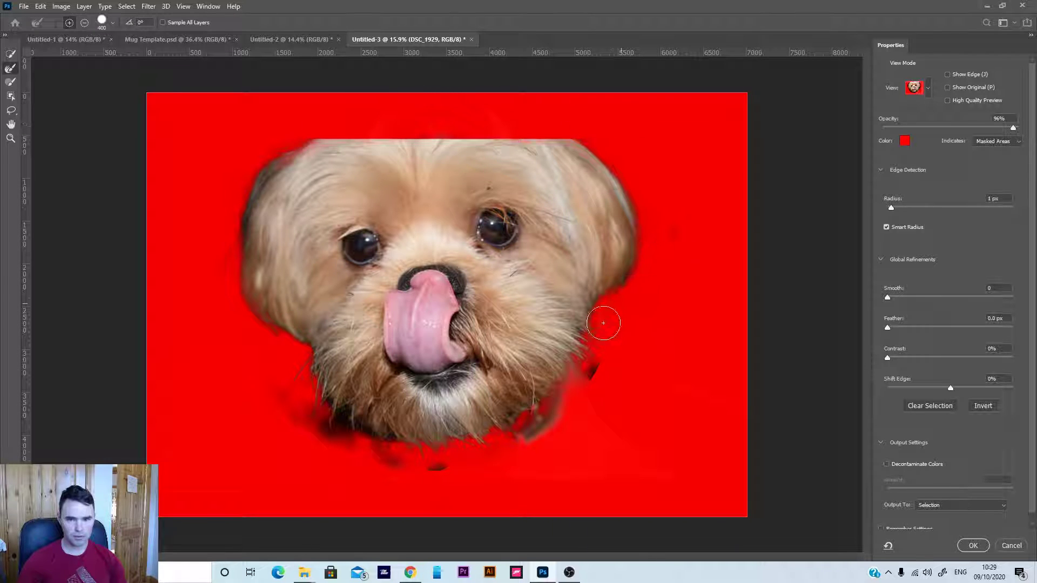
pyautogui.moveTo(603, 323)
pyautogui.mouseDown()
pyautogui.moveTo(589, 369)
pyautogui.moveTo(522, 439)
pyautogui.moveTo(493, 451)
pyautogui.moveTo(384, 459)
pyautogui.moveTo(308, 400)
pyautogui.mouseUp()
pyautogui.moveTo(388, 446)
pyautogui.mouseDown()
pyautogui.moveTo(411, 447)
pyautogui.moveTo(409, 466)
pyautogui.moveTo(532, 453)
pyautogui.moveTo(554, 428)
pyautogui.moveTo(516, 437)
pyautogui.moveTo(569, 391)
pyautogui.moveTo(640, 254)
pyautogui.moveTo(633, 212)
pyautogui.mouseUp()
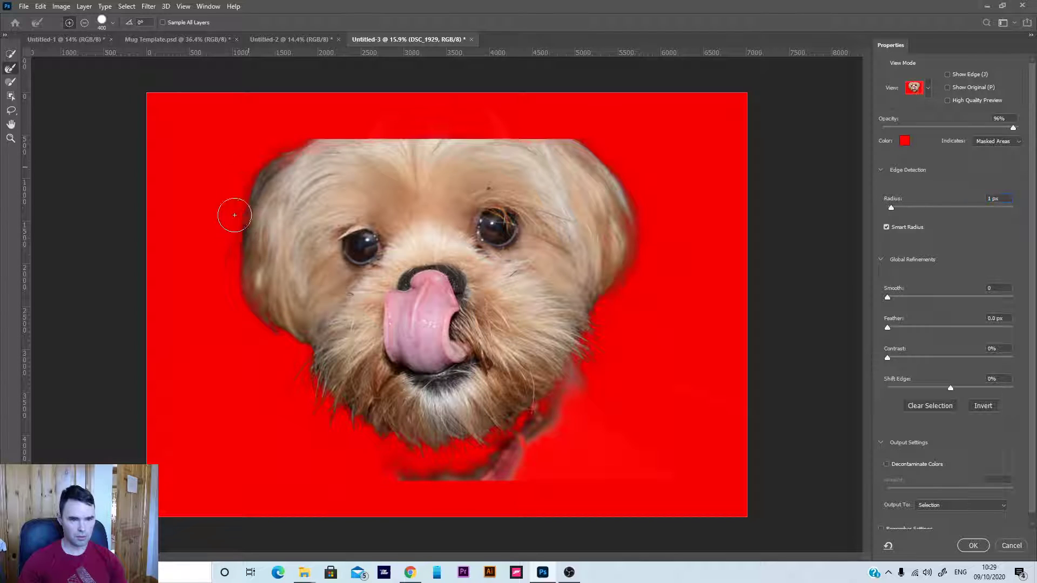
pyautogui.moveTo(462, 469)
pyautogui.mouseDown()
pyautogui.moveTo(505, 456)
pyautogui.moveTo(530, 410)
pyautogui.mouseUp()
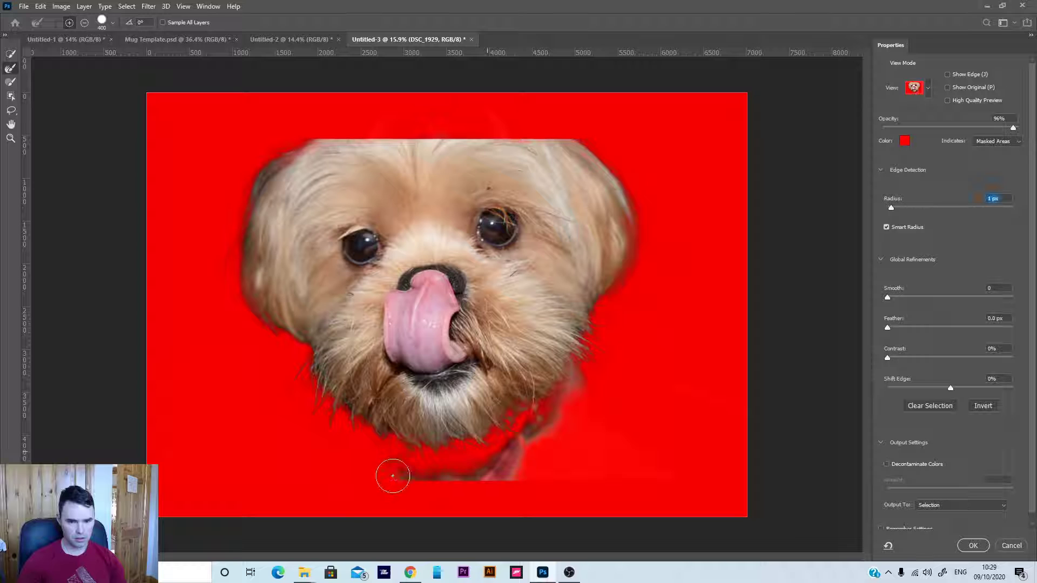
pyautogui.moveTo(598, 400)
pyautogui.mouseDown()
pyautogui.moveTo(581, 378)
pyautogui.moveTo(550, 400)
pyautogui.mouseUp()
pyautogui.moveTo(511, 455); pyautogui.dragTo(443, 473)
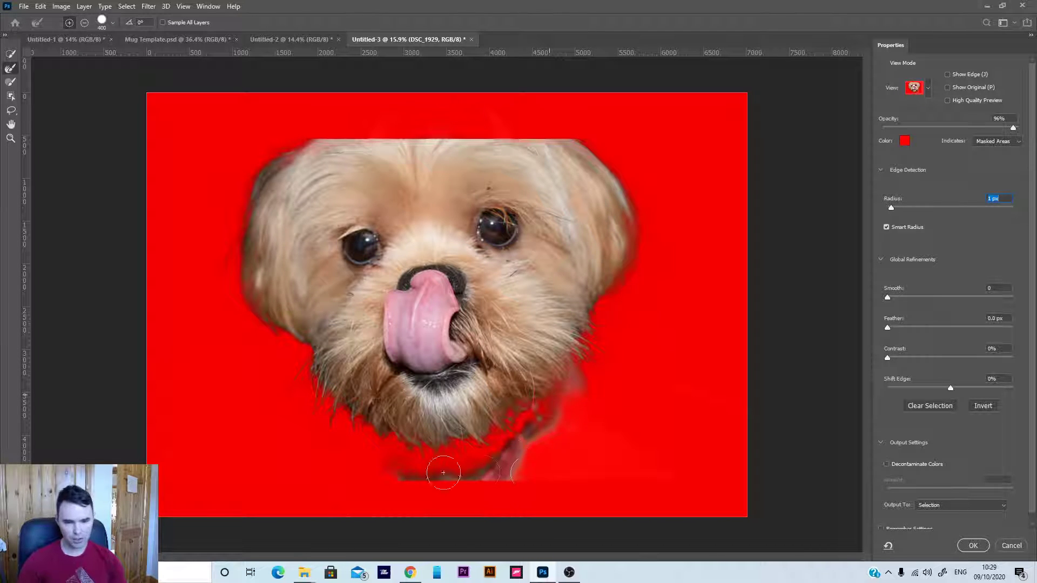
# - Output the refined selection as New Layer with Layer Mask
pyautogui.click(967, 507)
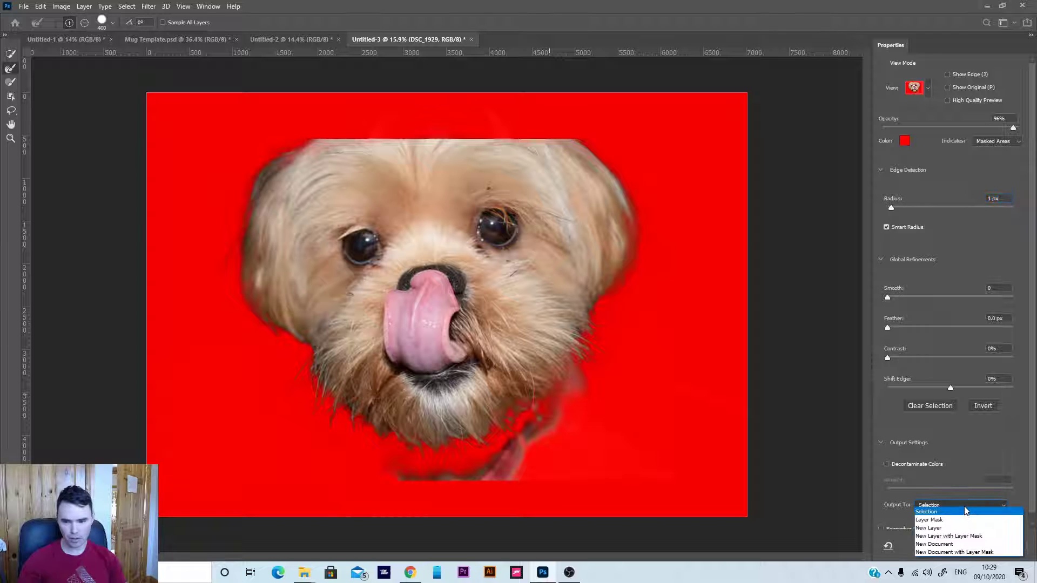
pyautogui.click(959, 534)
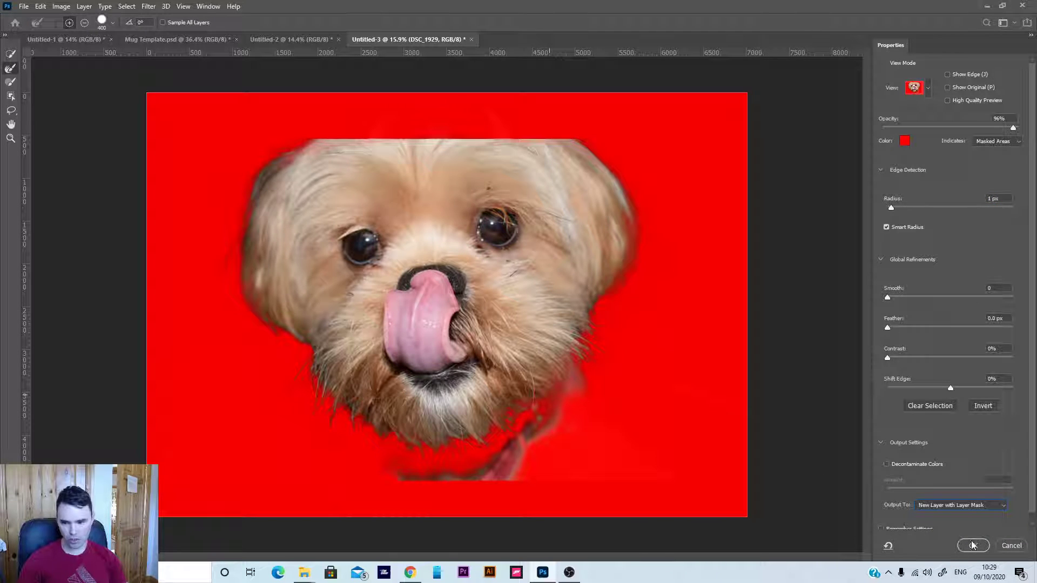
pyautogui.click(972, 546)
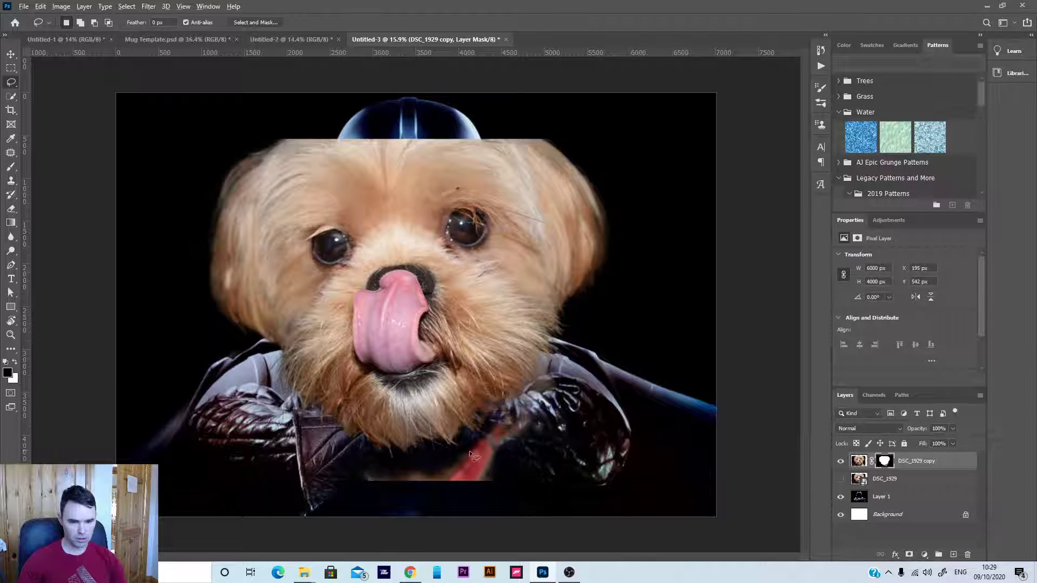
# - Paint black on the DSC_1929 copy layer mask to hide the leftover background and red collar below the dog's chin
pyautogui.click(892, 466)
pyautogui.press('b')
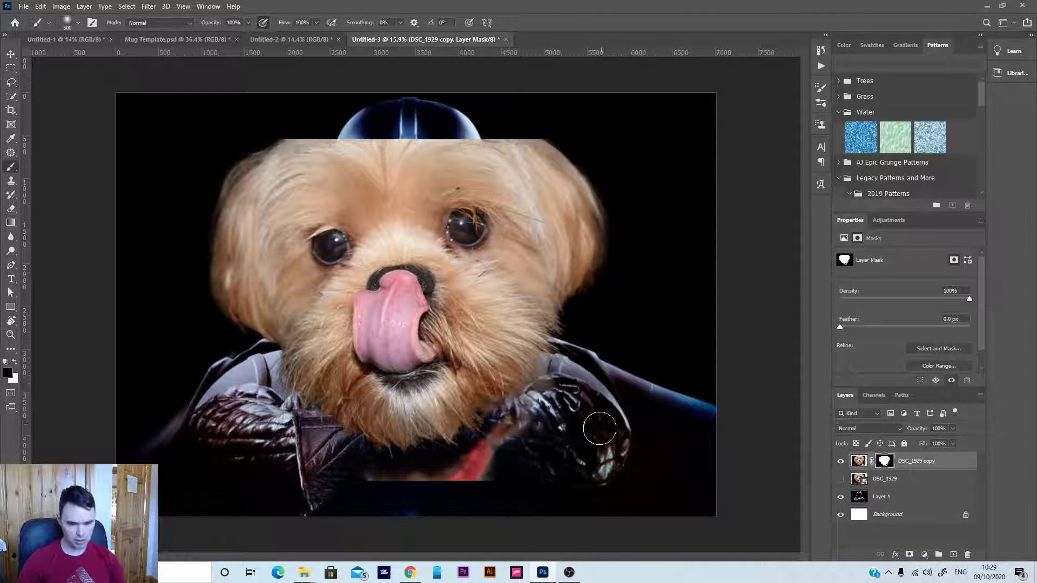
pyautogui.moveTo(597, 424)
pyautogui.mouseDown()
pyautogui.moveTo(554, 463)
pyautogui.moveTo(452, 478)
pyautogui.moveTo(491, 478)
pyautogui.moveTo(382, 478)
pyautogui.mouseUp()
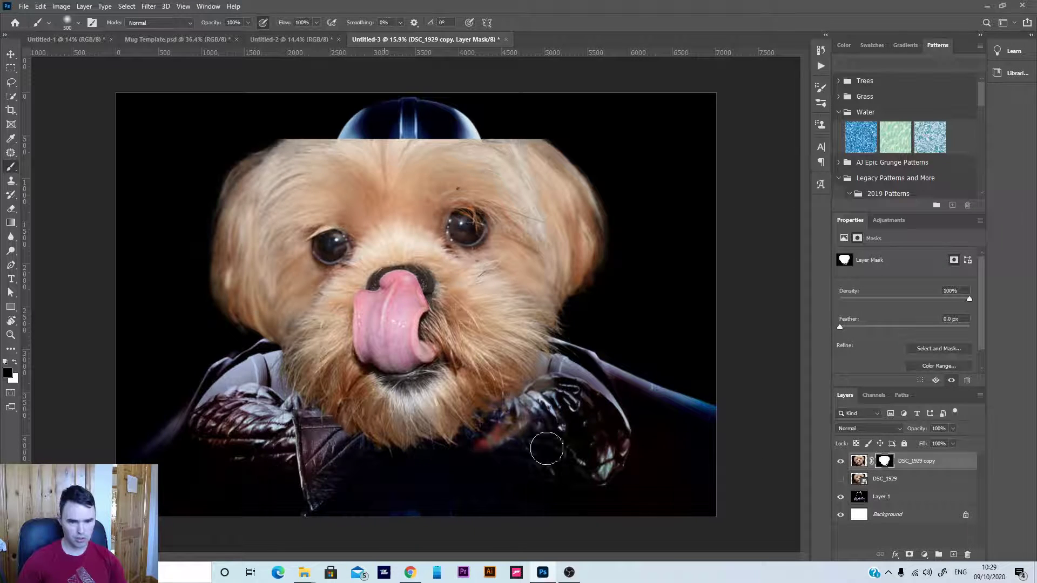
pyautogui.moveTo(546, 448)
pyautogui.mouseDown()
pyautogui.moveTo(478, 453)
pyautogui.moveTo(557, 394)
pyautogui.moveTo(575, 353)
pyautogui.moveTo(557, 432)
pyautogui.moveTo(621, 411)
pyautogui.moveTo(591, 411)
pyautogui.moveTo(562, 434)
pyautogui.mouseUp()
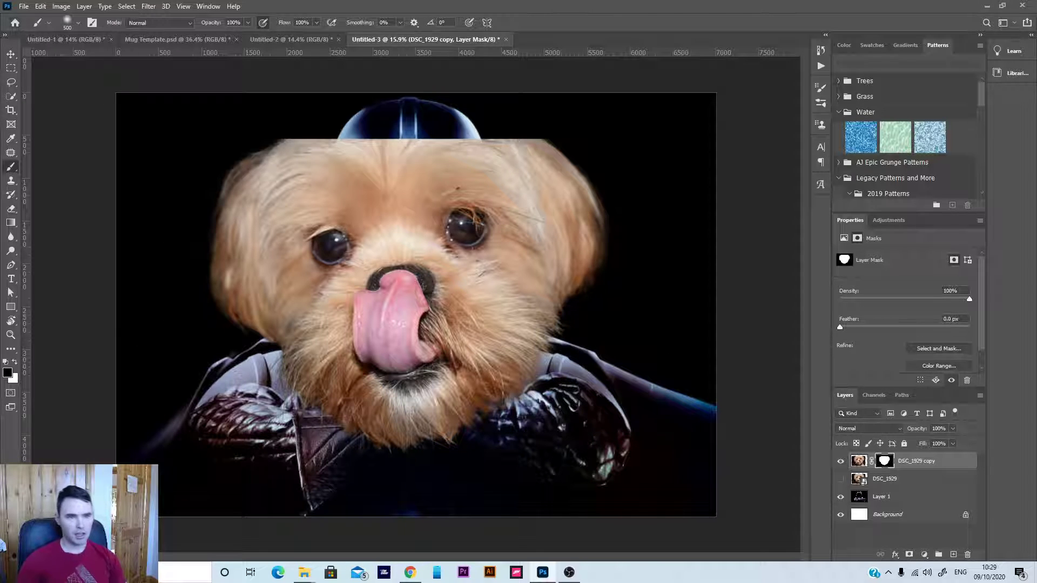
# - Scale the dog's head to just over half size, rotate it about 3°, and center it over the helmet's face opening
pyautogui.click(10, 55)
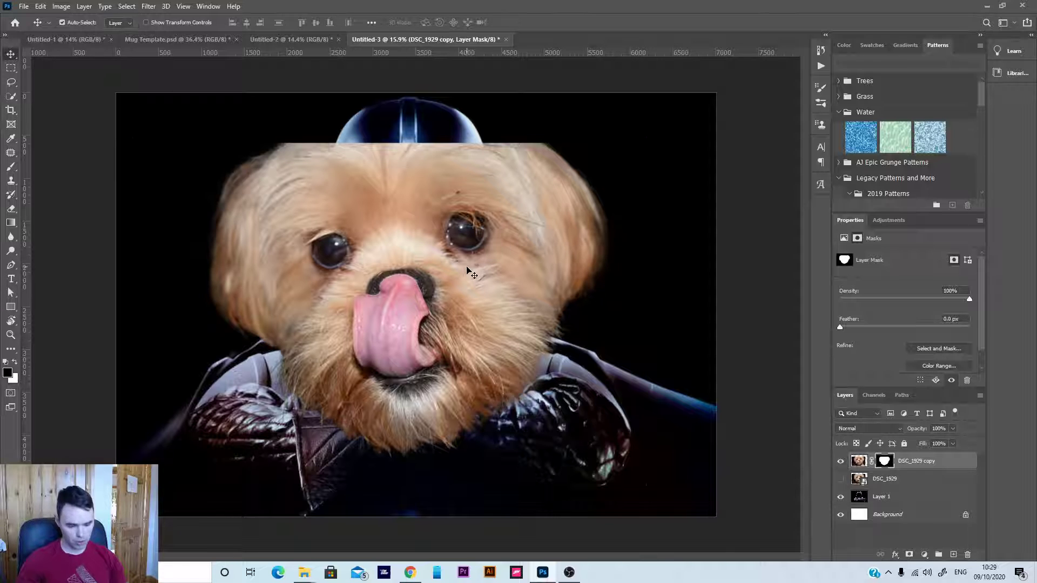
pyautogui.hotkey('ctrl', 't')
pyautogui.moveTo(649, 144); pyautogui.dragTo(583, 211)
pyautogui.moveTo(508, 277); pyautogui.dragTo(517, 230)
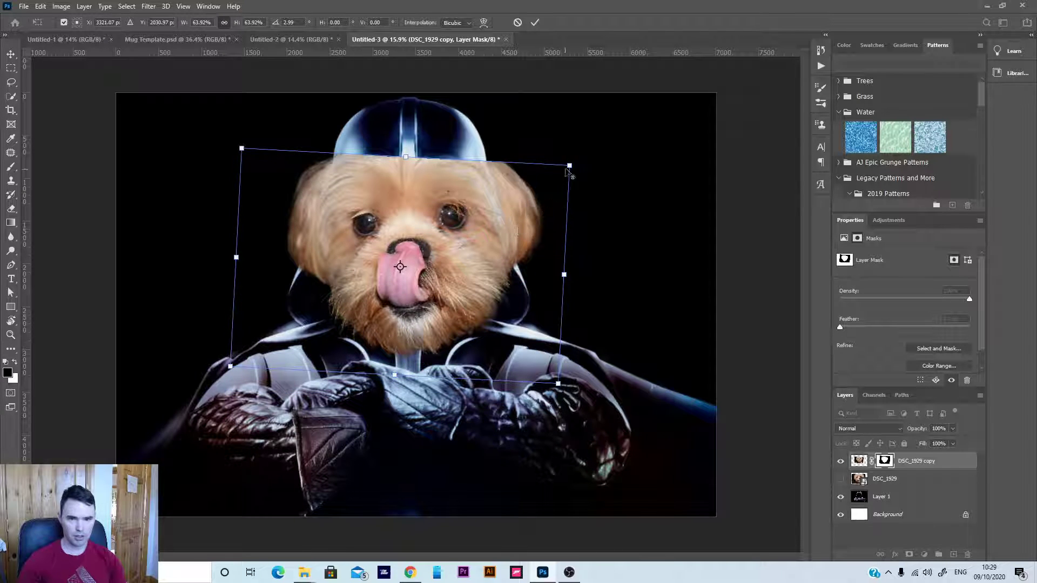
pyautogui.moveTo(570, 165); pyautogui.dragTo(549, 184)
pyautogui.moveTo(495, 211); pyautogui.dragTo(493, 208)
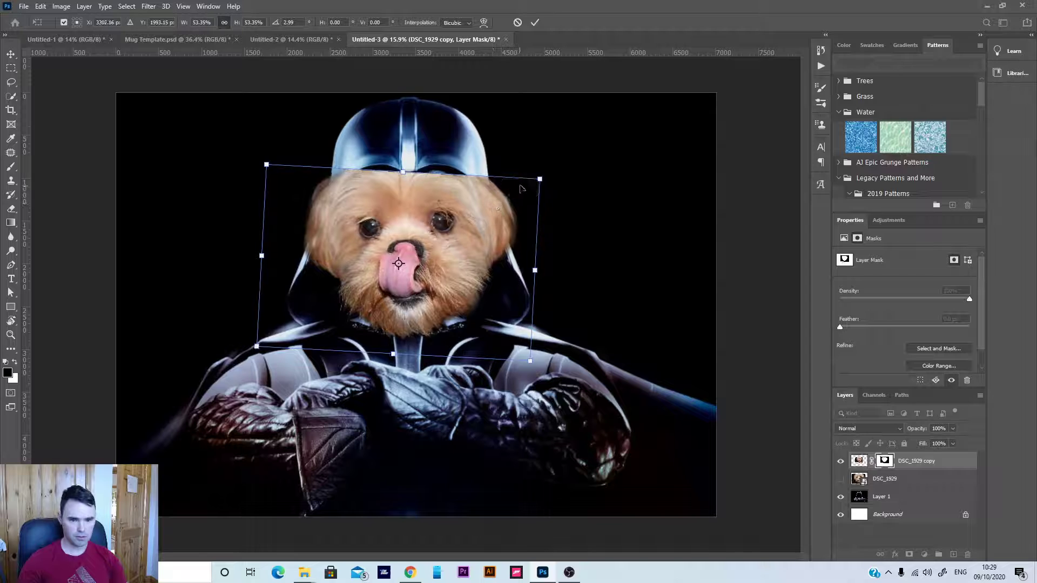
pyautogui.moveTo(539, 178); pyautogui.dragTo(546, 176)
pyautogui.moveTo(474, 215); pyautogui.dragTo(474, 215)
pyautogui.click(536, 24)
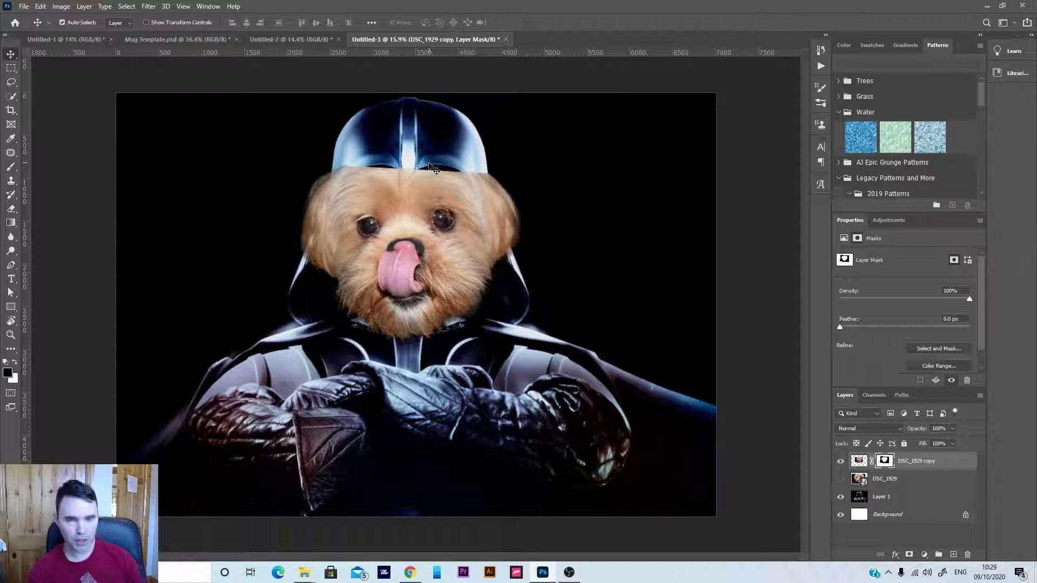
pyautogui.scroll(1, 434, 170)
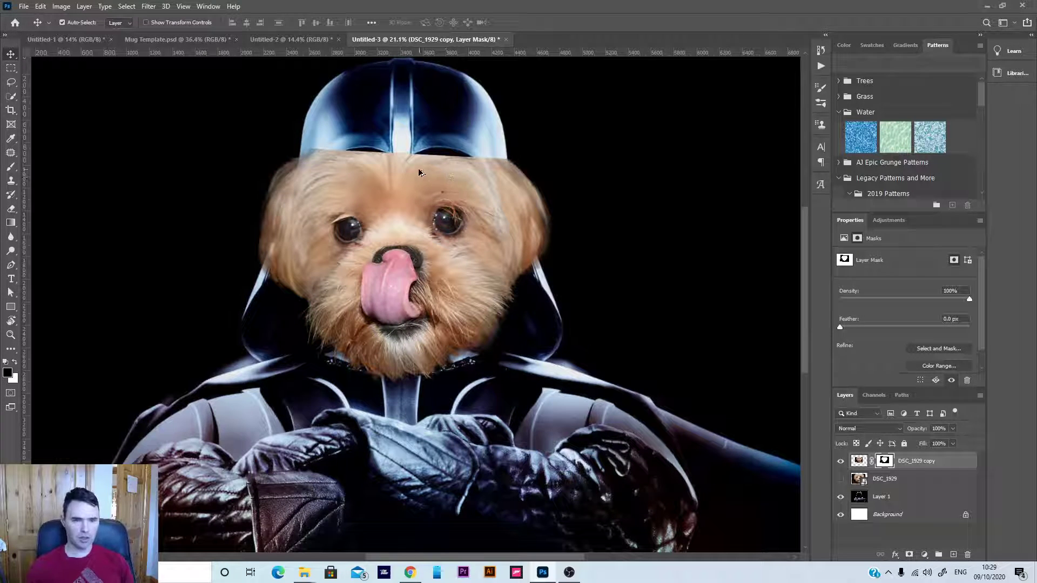
pyautogui.moveTo(420, 171)
pyautogui.mouseDown()
pyautogui.moveTo(419, 227)
pyautogui.moveTo(419, 170)
pyautogui.mouseUp()
# - Paint black on the dog's layer mask with a 500 px brush to hide the ears and forehead fur overlapping the helmet
pyautogui.press('b')
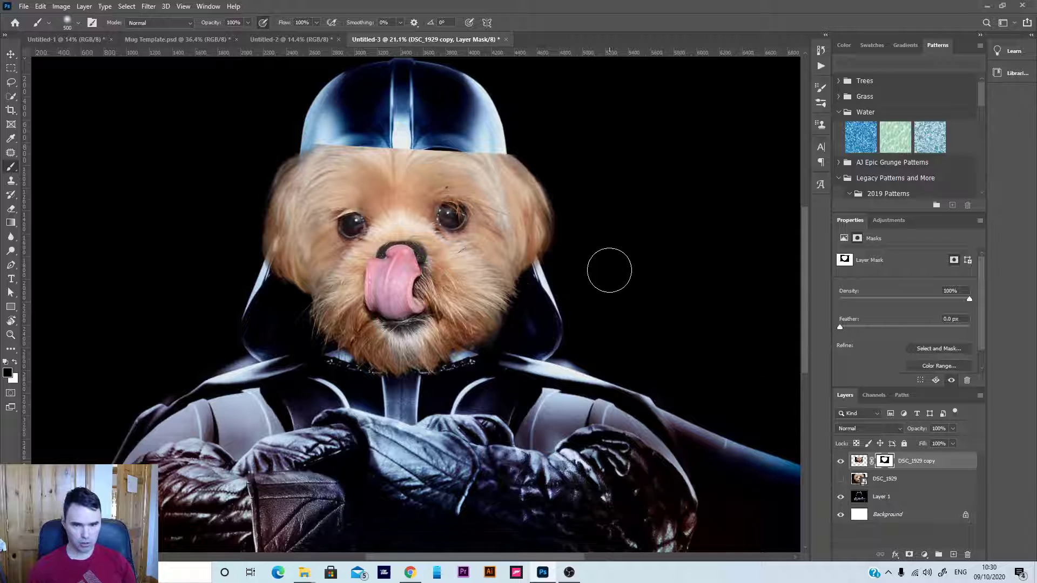
pyautogui.moveTo(605, 259)
pyautogui.mouseDown()
pyautogui.moveTo(502, 150)
pyautogui.moveTo(549, 222)
pyautogui.moveTo(505, 141)
pyautogui.moveTo(450, 136)
pyautogui.moveTo(367, 153)
pyautogui.moveTo(250, 144)
pyautogui.moveTo(254, 248)
pyautogui.moveTo(264, 238)
pyautogui.moveTo(278, 267)
pyautogui.moveTo(257, 206)
pyautogui.mouseUp()
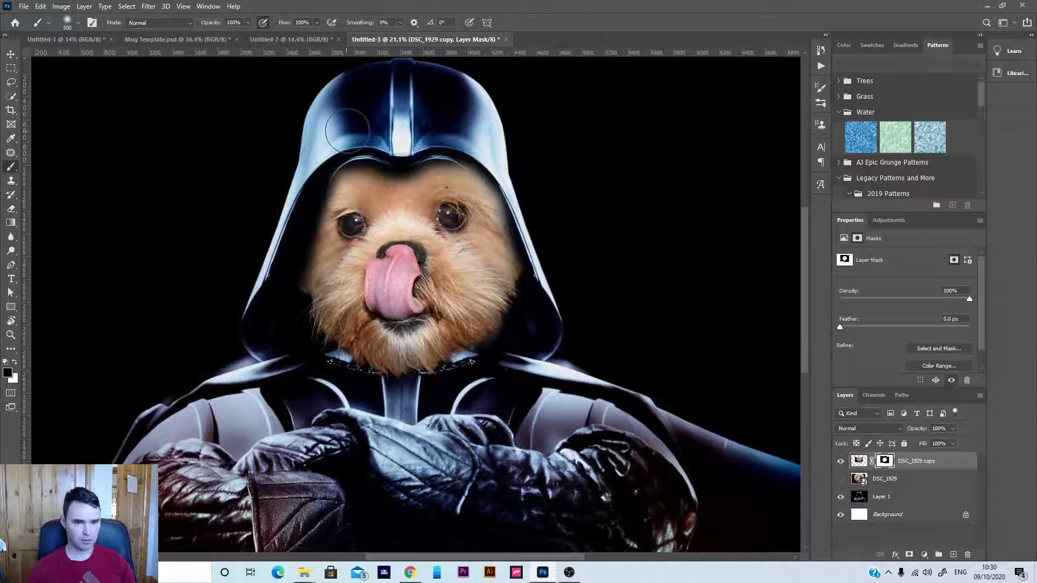
pyautogui.moveTo(347, 131)
pyautogui.mouseDown()
pyautogui.moveTo(302, 203)
pyautogui.moveTo(272, 300)
pyautogui.mouseUp()
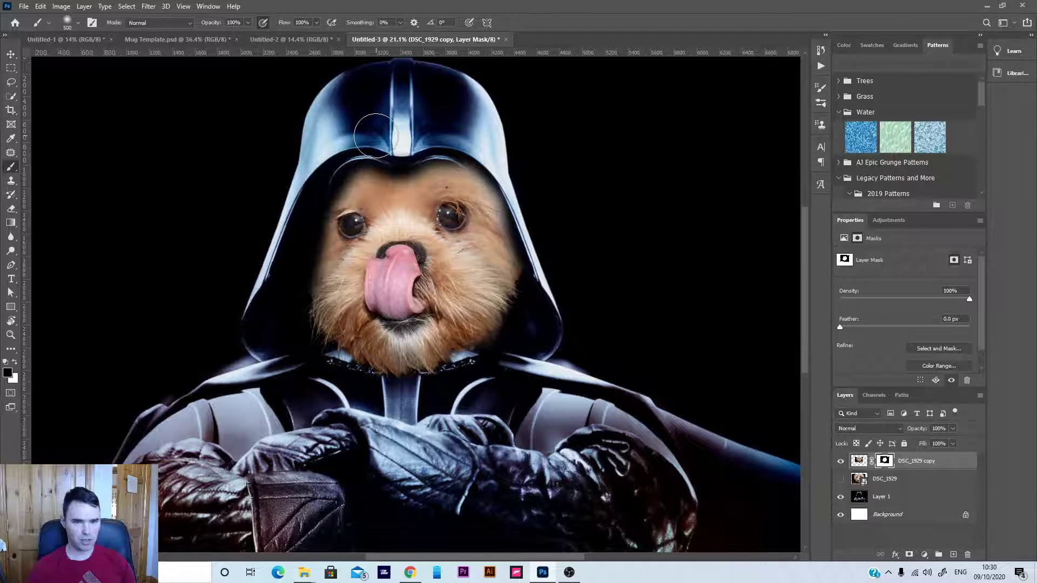
pyautogui.moveTo(375, 135)
pyautogui.mouseDown()
pyautogui.moveTo(359, 165)
pyautogui.moveTo(486, 168)
pyautogui.moveTo(554, 271)
pyautogui.moveTo(524, 204)
pyautogui.moveTo(553, 280)
pyautogui.mouseUp()
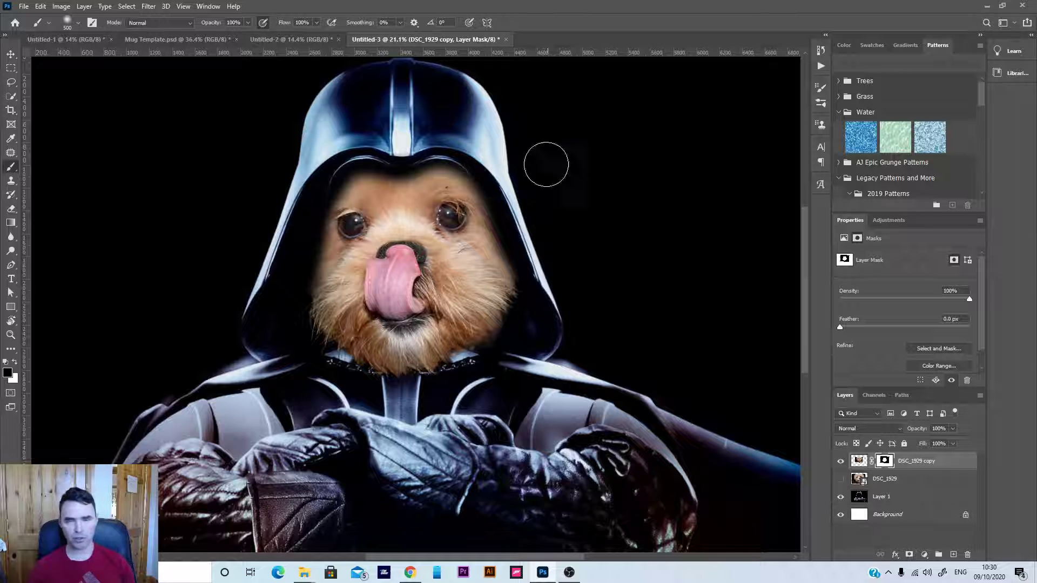
# - Paint white on the mask with a 200 px brush to restore the dog's forehead fur just below the helmet's brow
pyautogui.scroll(3, 343, 165)
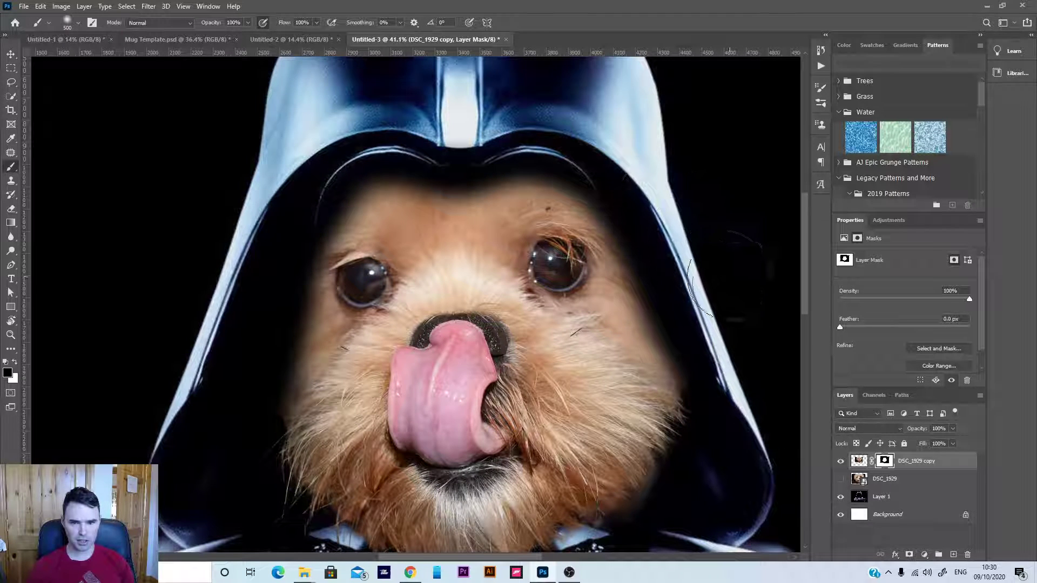
pyautogui.scroll(-2, 740, 338)
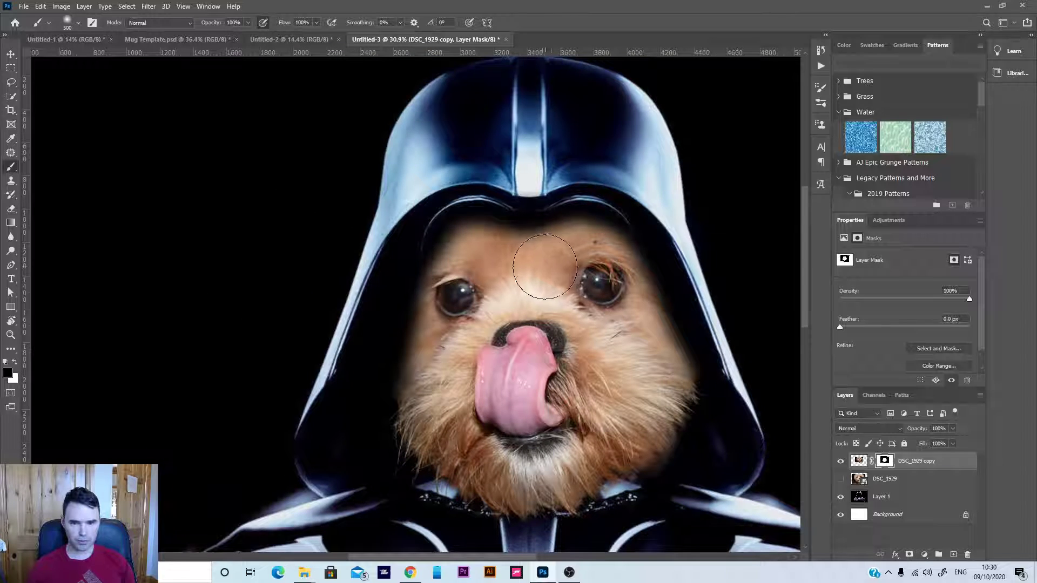
pyautogui.press('[')
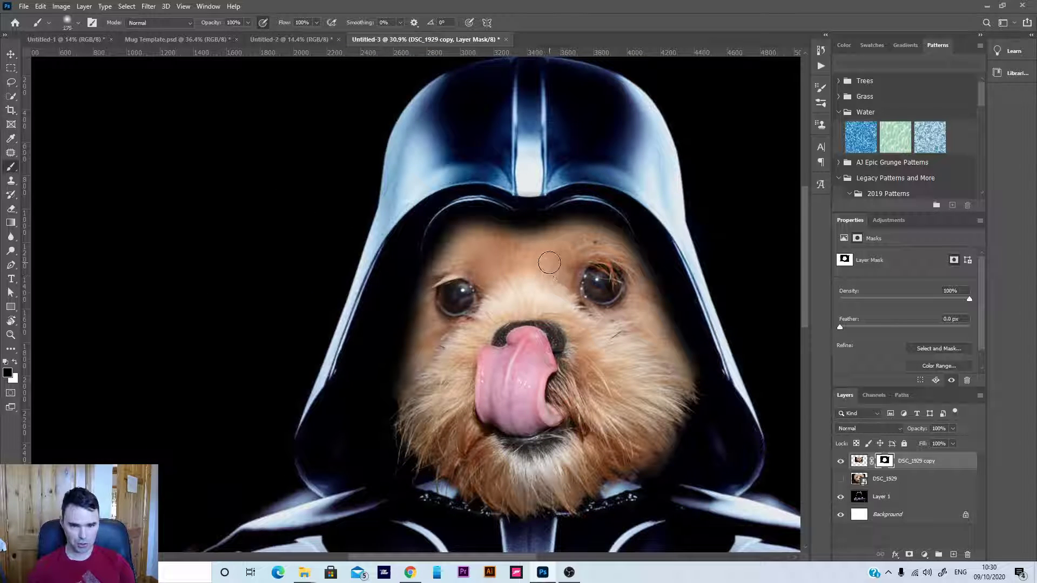
pyautogui.press('x')
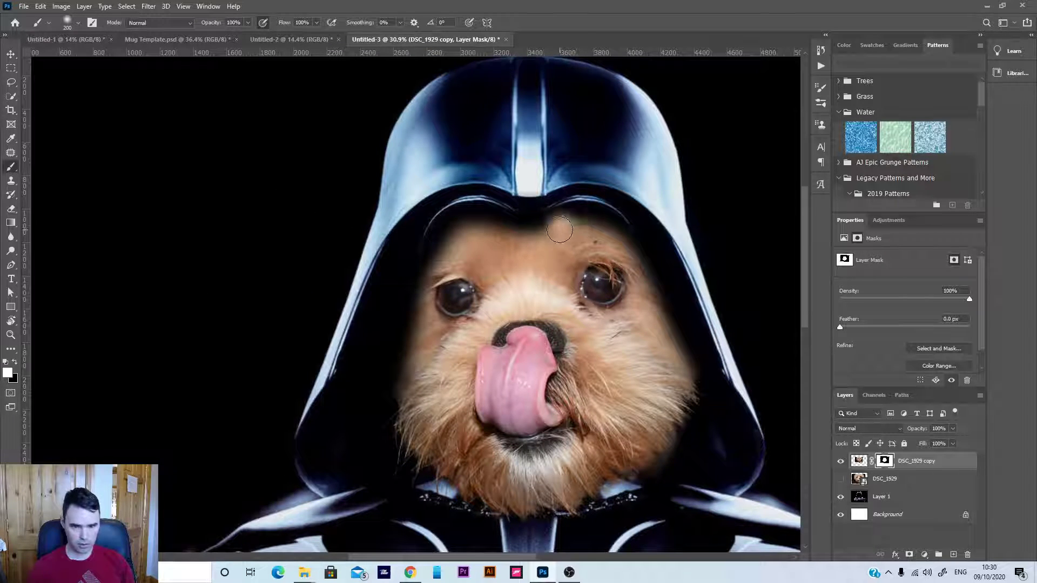
pyautogui.hotkey('ctrl', 'z')
pyautogui.moveTo(505, 244)
pyautogui.mouseDown()
pyautogui.moveTo(593, 243)
pyautogui.moveTo(578, 254)
pyautogui.moveTo(589, 262)
pyautogui.moveTo(508, 249)
pyautogui.moveTo(556, 252)
pyautogui.moveTo(576, 241)
pyautogui.moveTo(497, 247)
pyautogui.moveTo(541, 257)
pyautogui.moveTo(556, 238)
pyautogui.mouseUp()
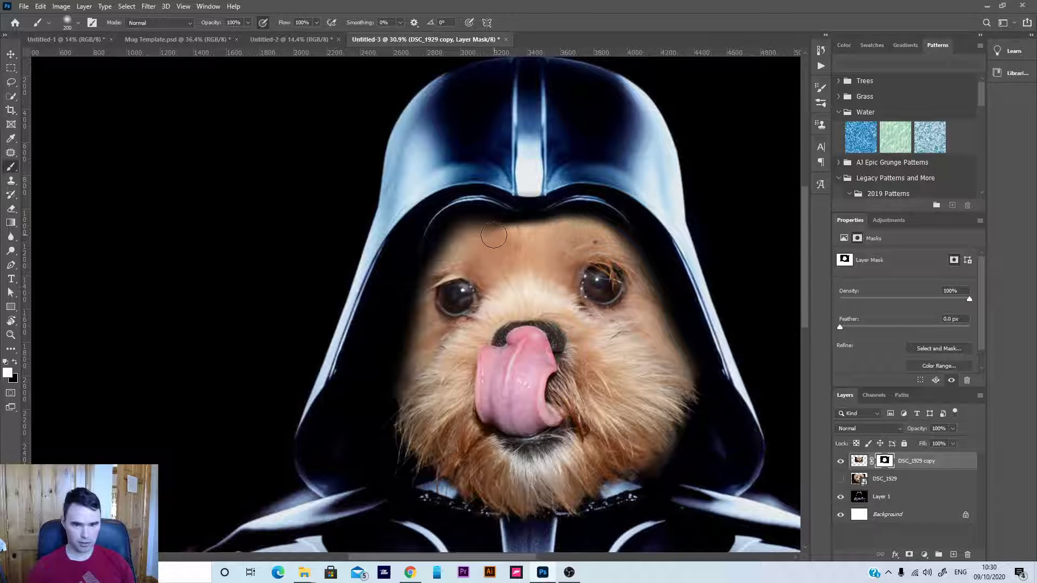
pyautogui.moveTo(562, 224)
pyautogui.mouseDown()
pyautogui.moveTo(490, 232)
pyautogui.moveTo(480, 245)
pyautogui.mouseUp()
# - Enlarge the brush to 500 px and dab white on the mask over both sides of the dog's forehead
pyautogui.press(']')
pyautogui.press(']')
pyautogui.press(']')
pyautogui.press(']')
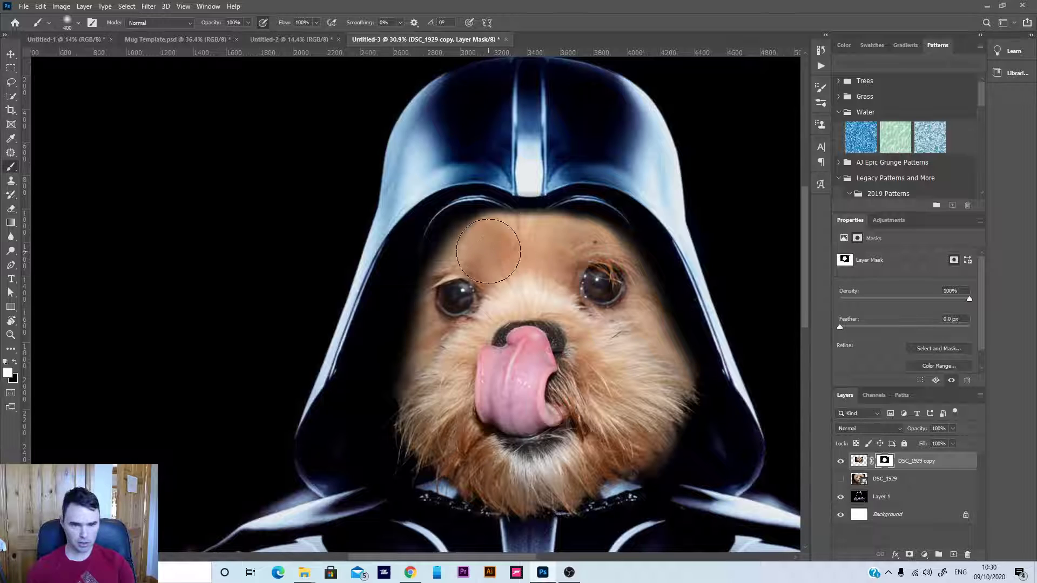
pyautogui.click(475, 245)
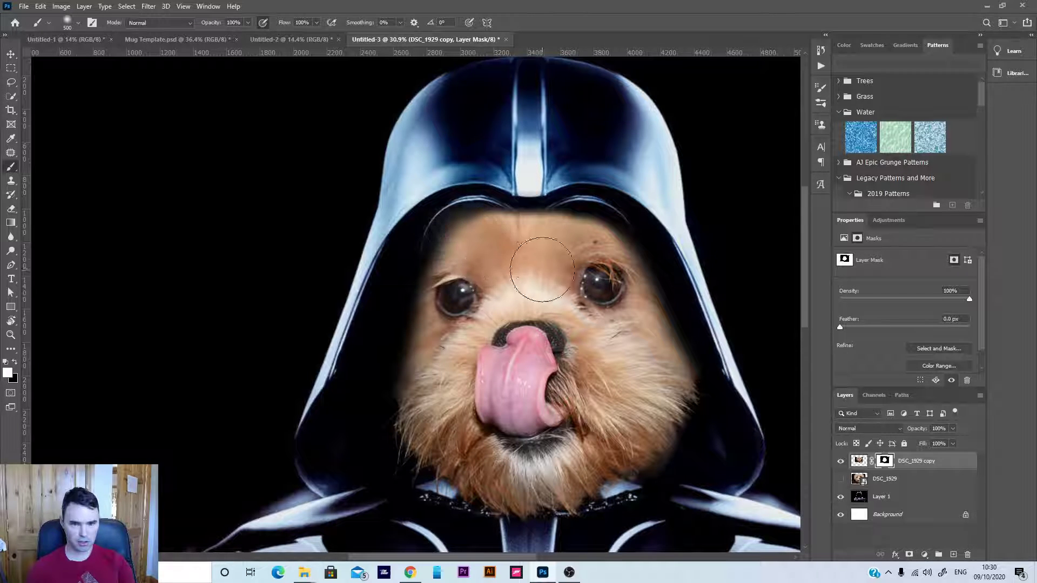
pyautogui.click(592, 246)
# - Examine how the dog's face blends into the helmet, both close up and in the full composition
pyautogui.scroll(-3, 607, 310)
pyautogui.scroll(-3, 611, 306)
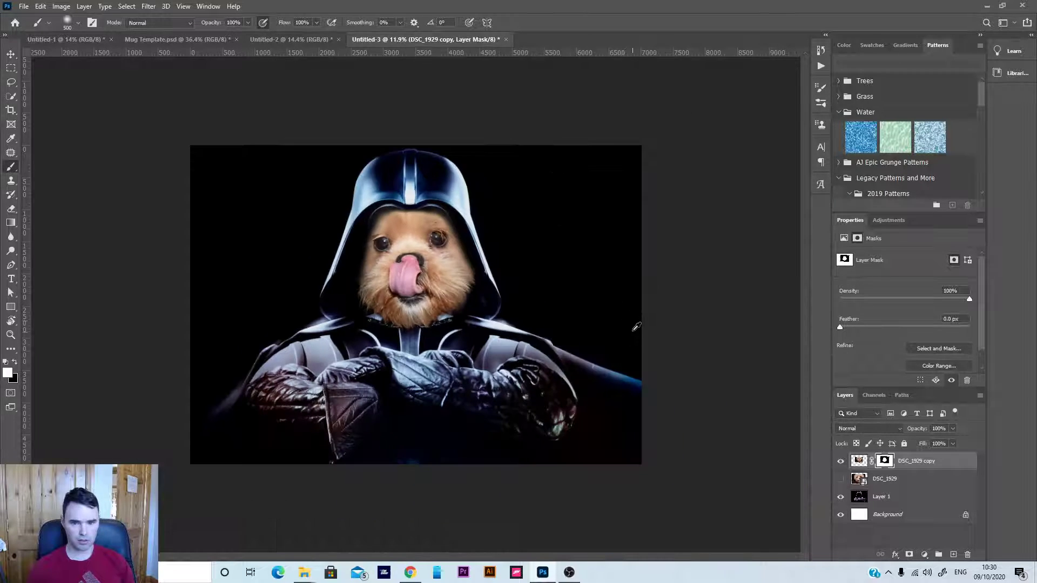
pyautogui.scroll(3, 372, 262)
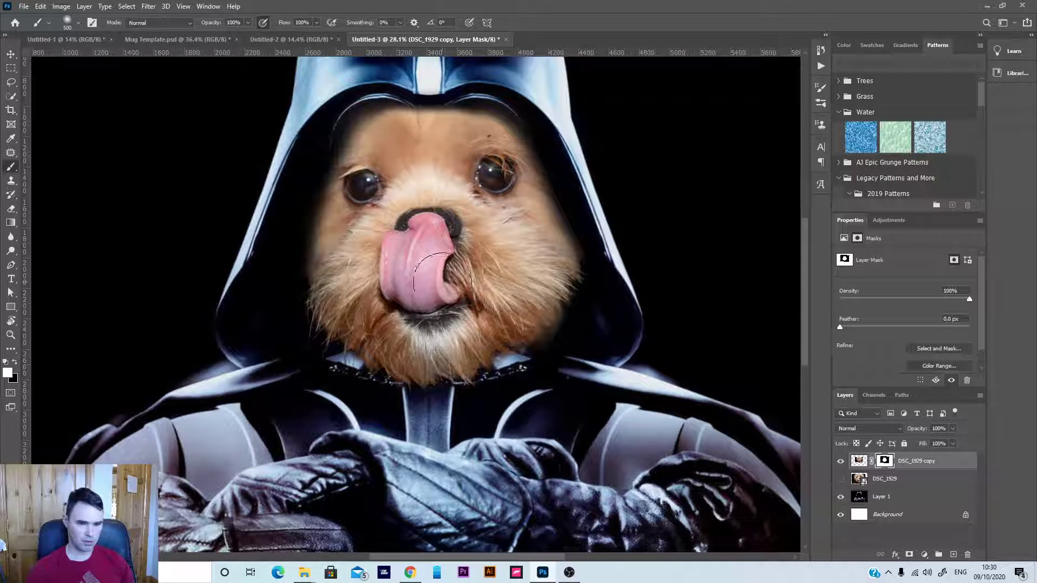
pyautogui.scroll(-2, 410, 270)
pyautogui.scroll(2, 467, 267)
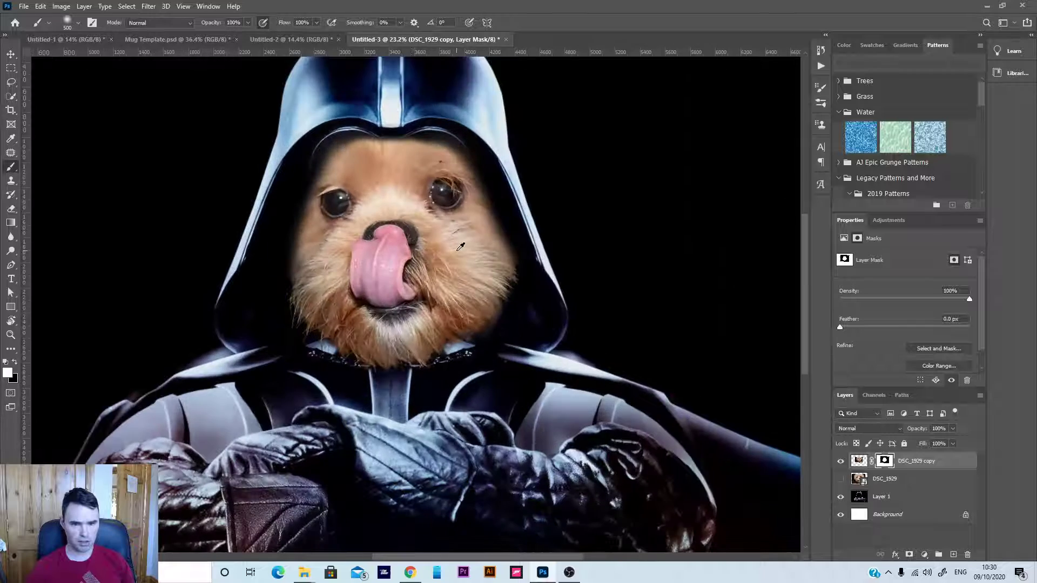
pyautogui.scroll(-3, 461, 257)
pyautogui.scroll(2, 435, 227)
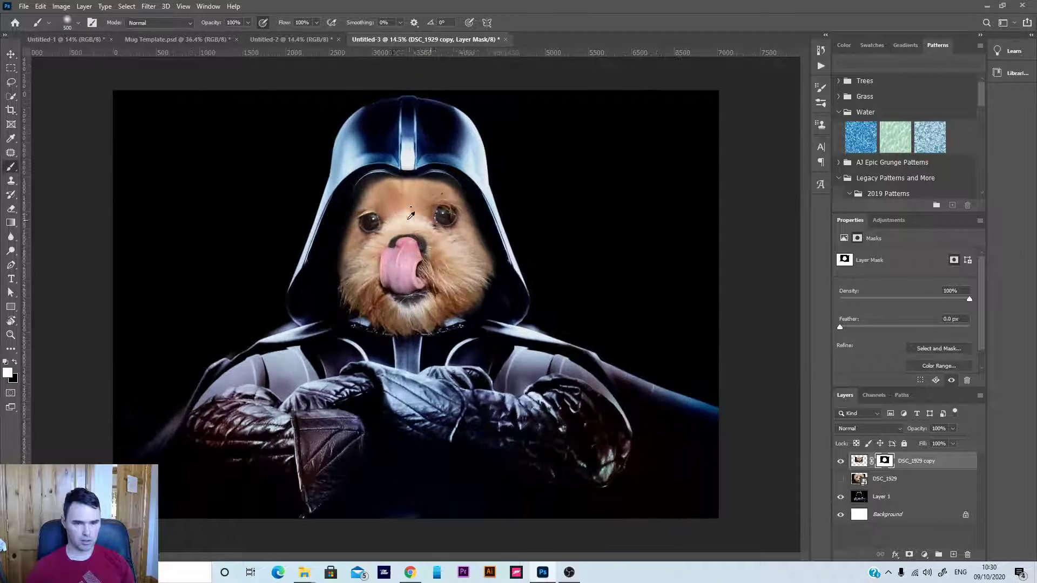
pyautogui.scroll(-3, 411, 223)
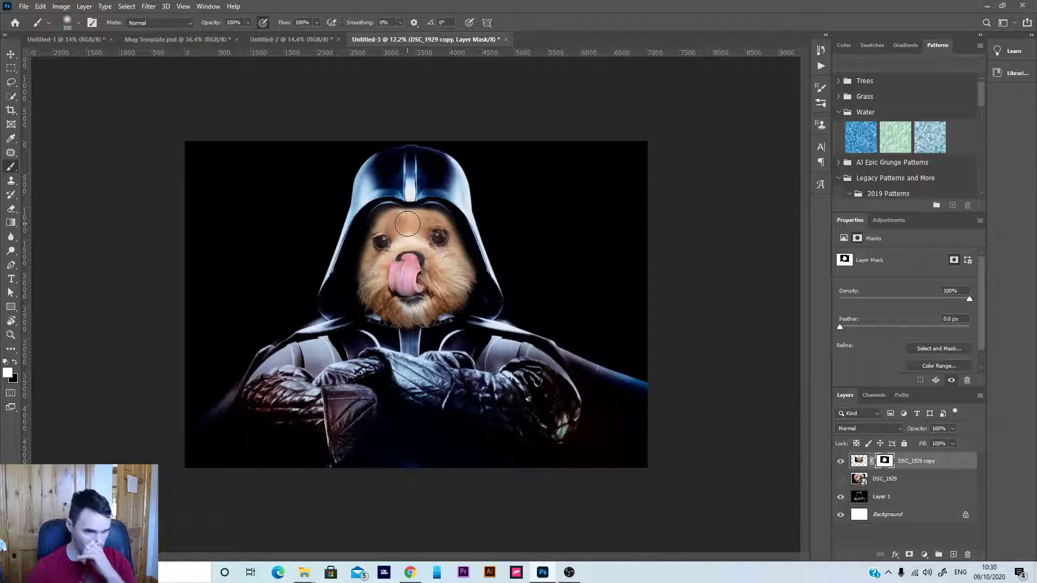
# - Add a Levels adjustment layer above the DSC_1929 copy layer
pyautogui.click(10, 54)
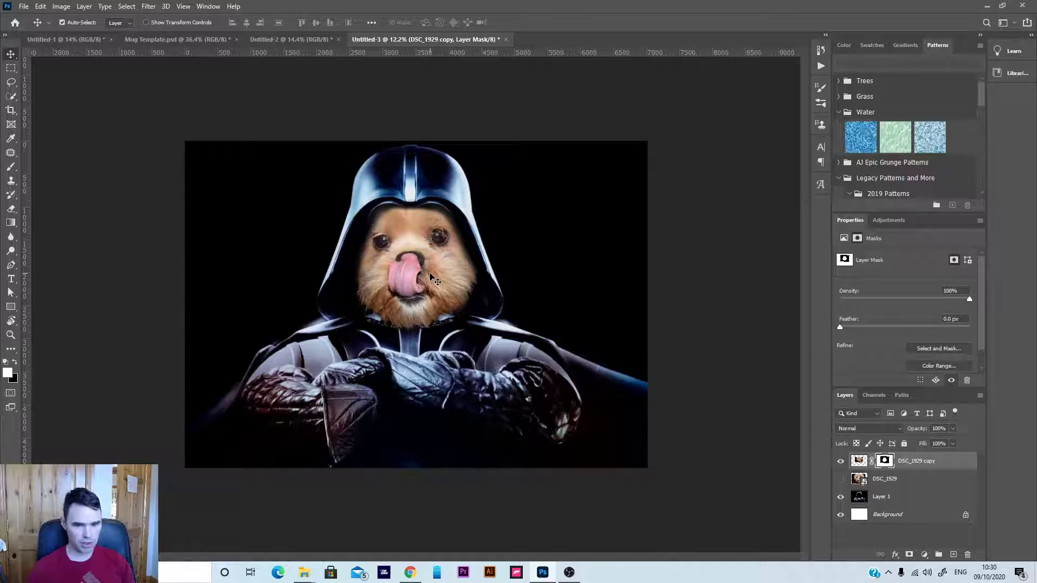
pyautogui.click(924, 554)
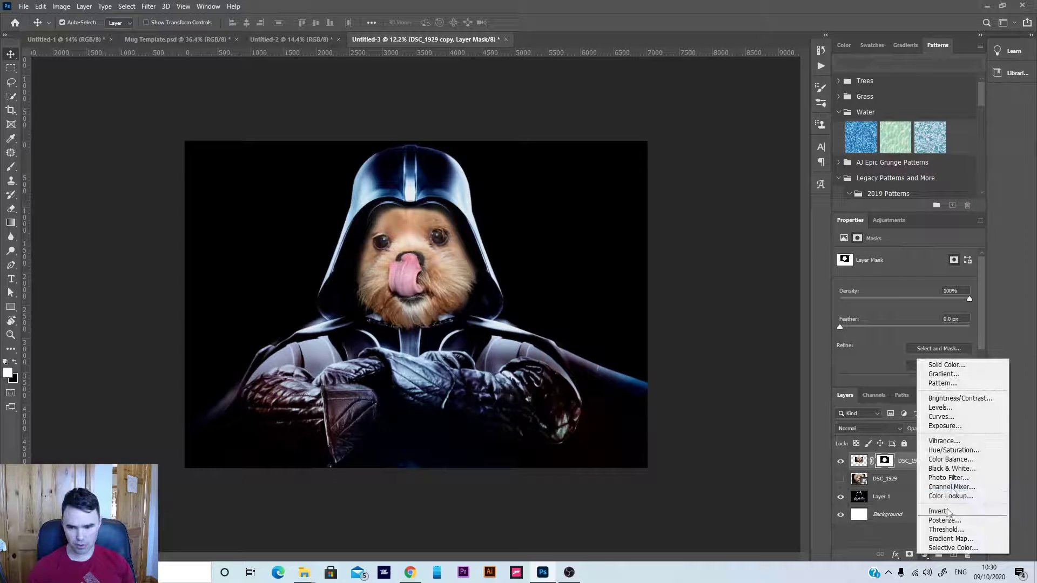
pyautogui.click(948, 411)
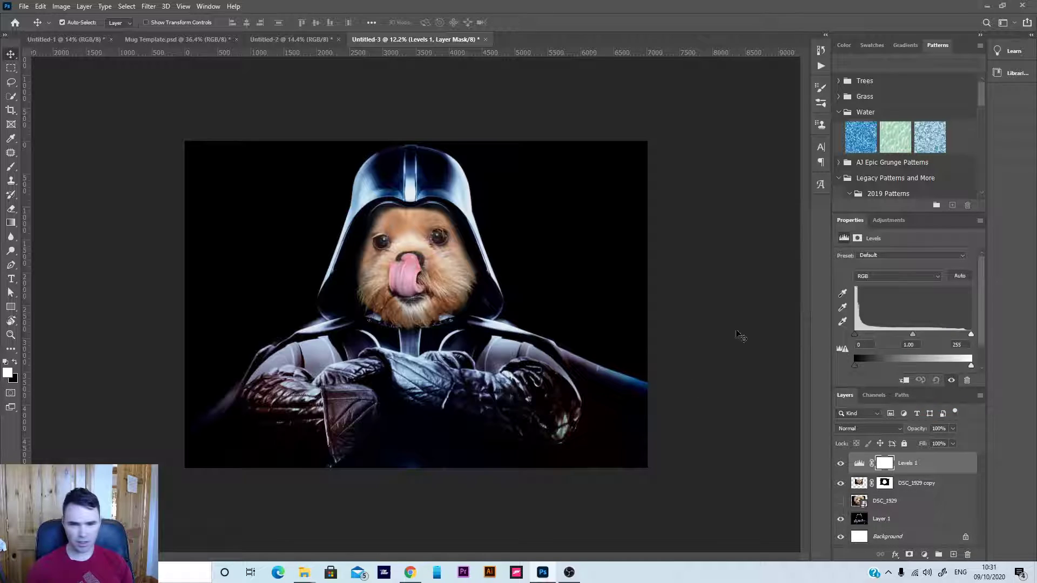
pyautogui.scroll(5, 432, 274)
pyautogui.scroll(-2, 384, 279)
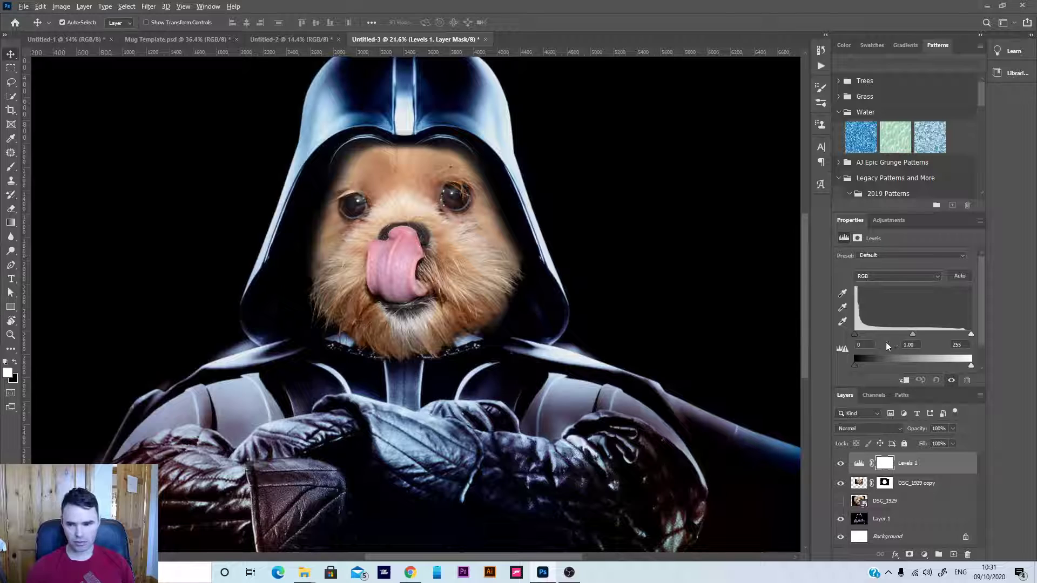
# - Clip the Levels adjustment to the DSC_1929 copy layer and raise its shadow input level to 37
pyautogui.click(904, 381)
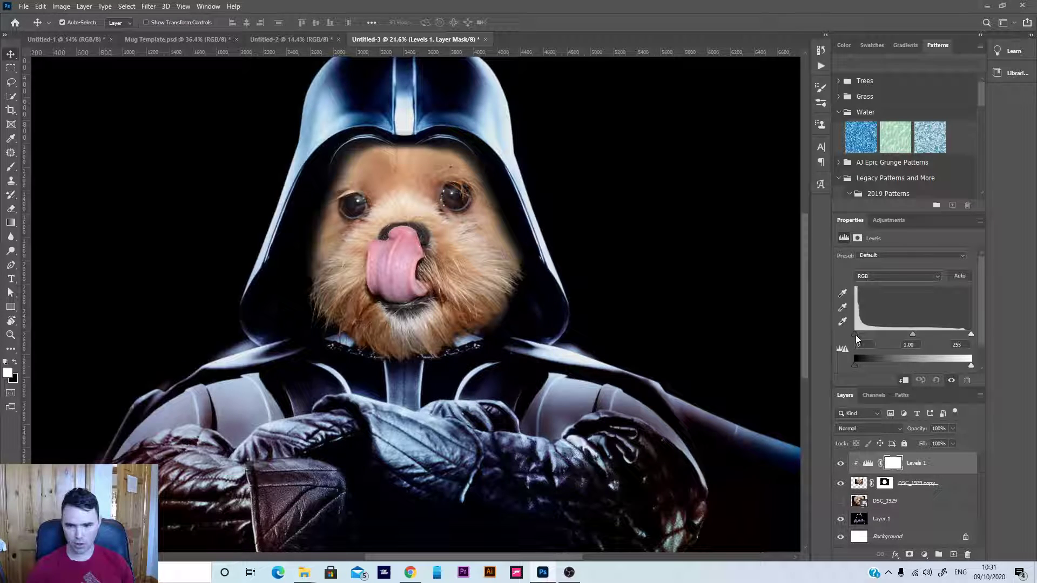
pyautogui.moveTo(855, 335); pyautogui.dragTo(870, 333)
pyautogui.click(890, 278)
pyautogui.click(892, 282)
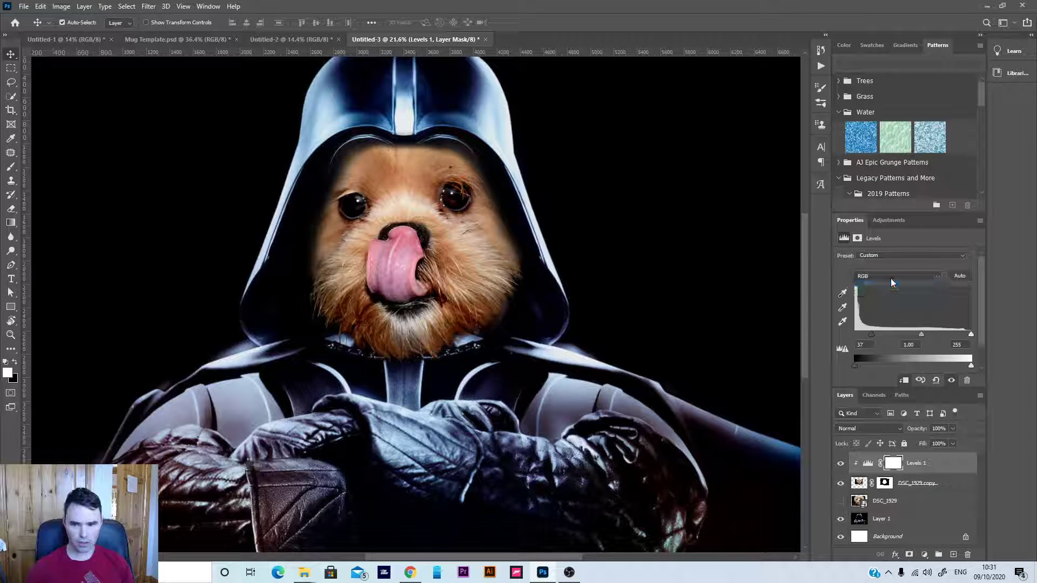
pyautogui.click(393, 304)
pyautogui.scroll(-4, 395, 300)
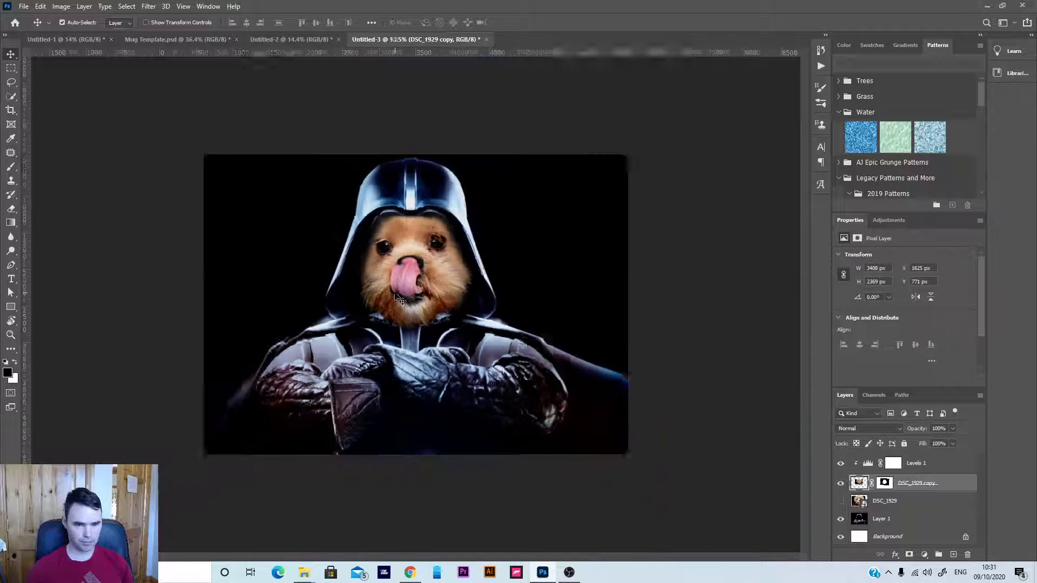
pyautogui.scroll(1, 491, 293)
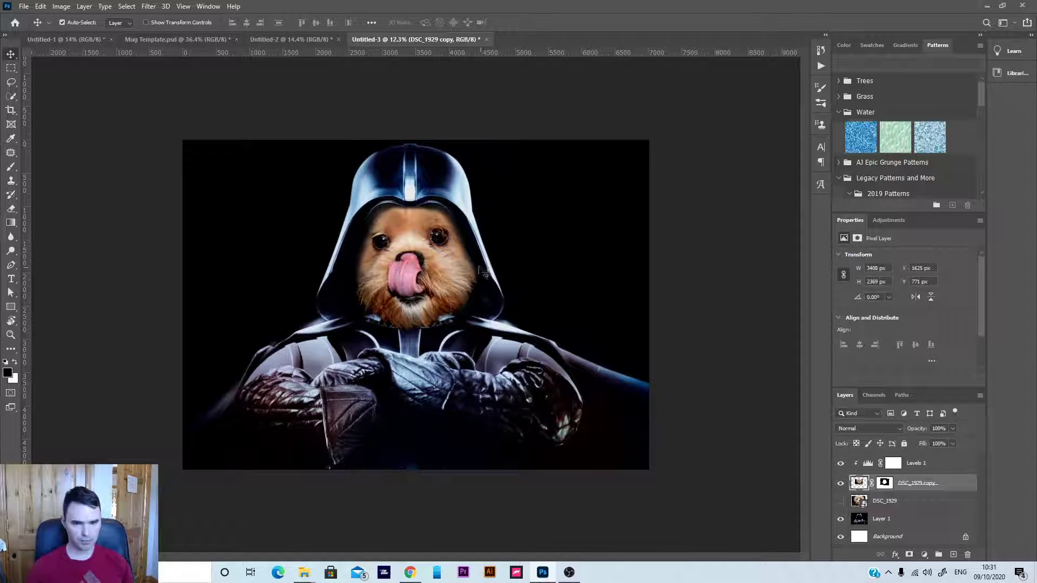
pyautogui.scroll(4, 468, 257)
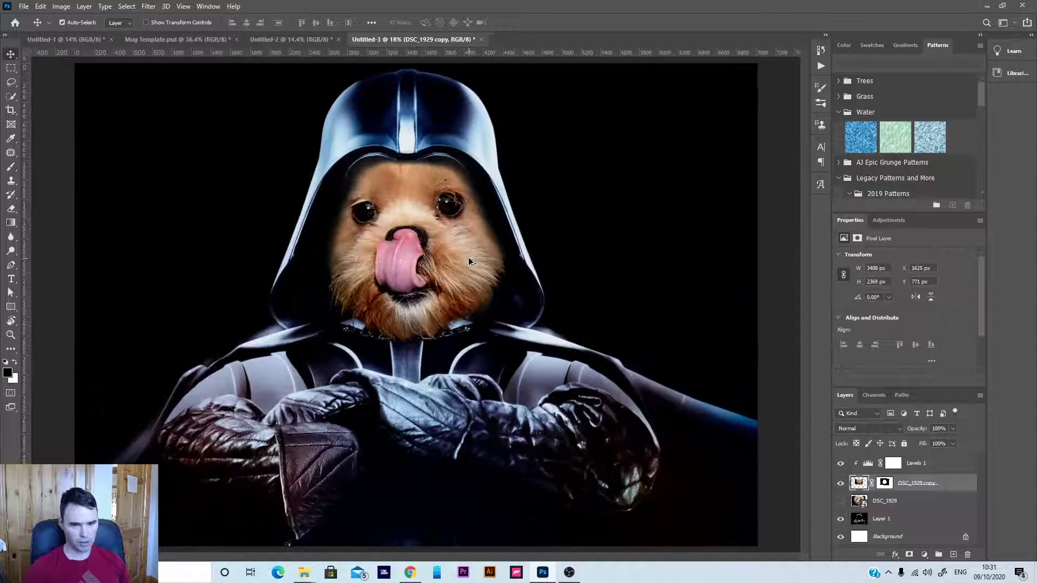
pyautogui.moveTo(492, 251); pyautogui.dragTo(497, 274)
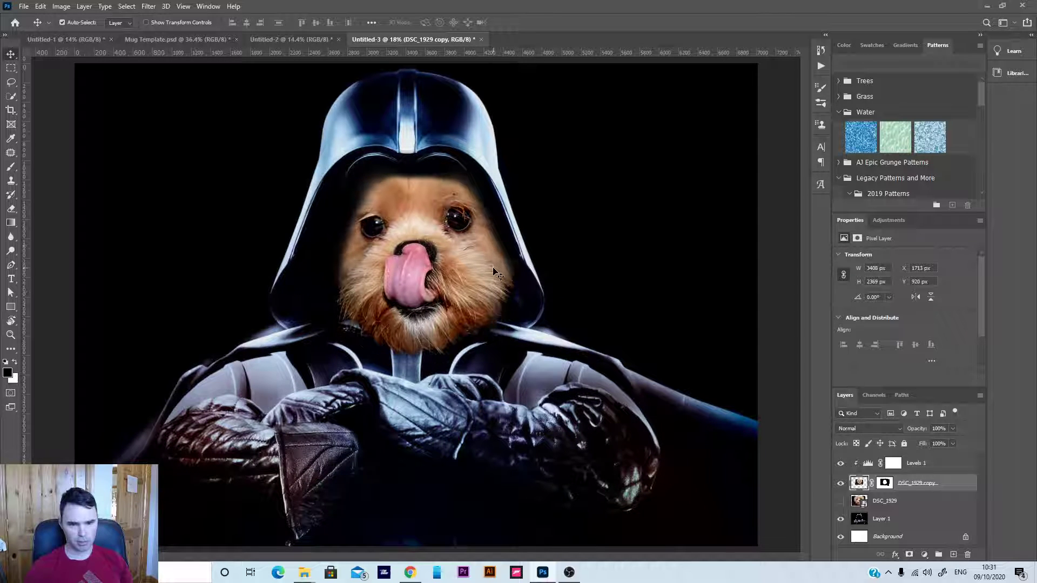
pyautogui.hotkey('ctrl', 'z')
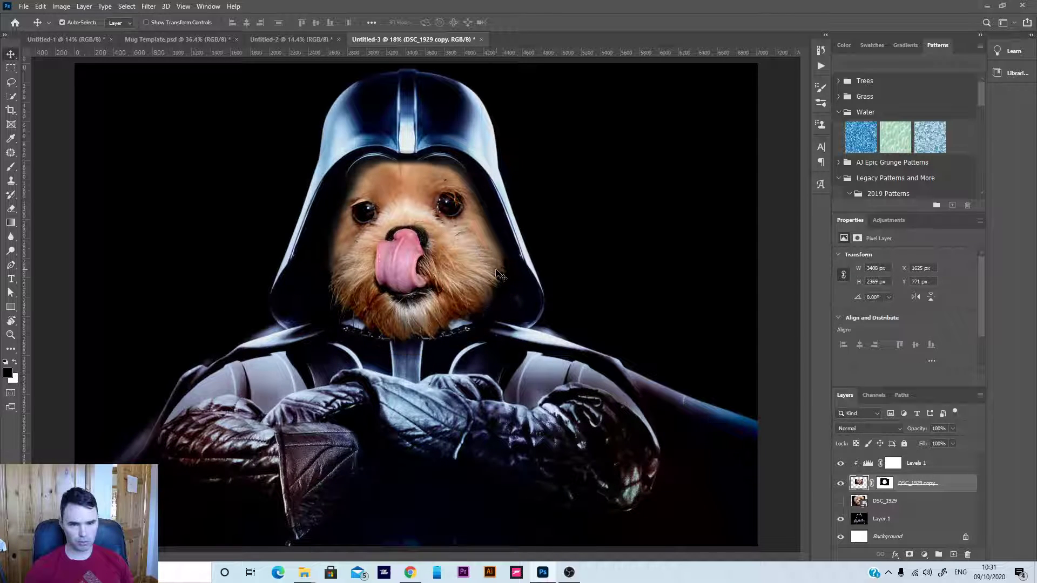
# - Paint black on the dog head's layer mask with an 800 px brush to fade the cheek edge into the helmet
pyautogui.click(881, 485)
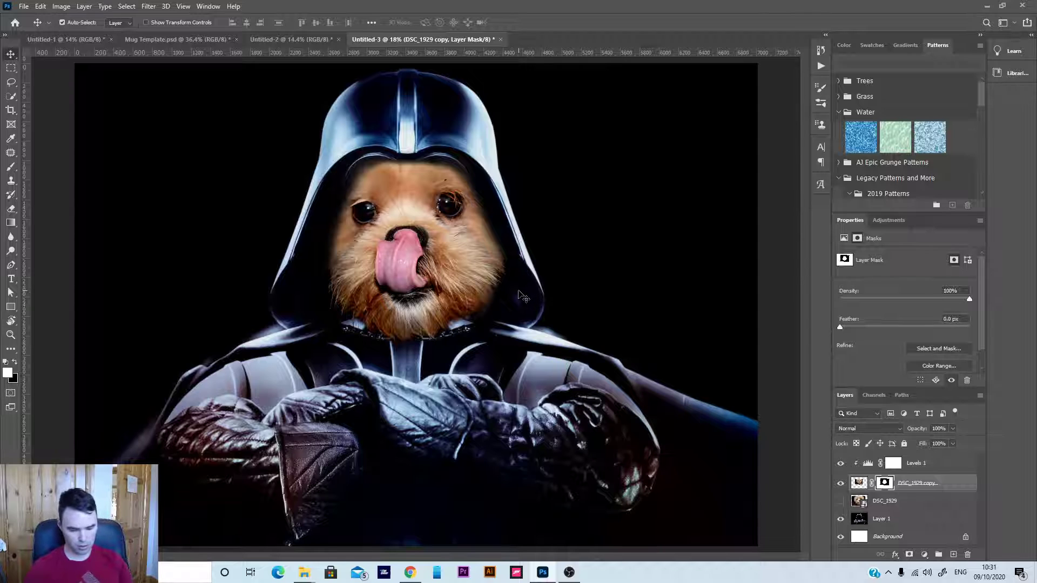
pyautogui.press('b')
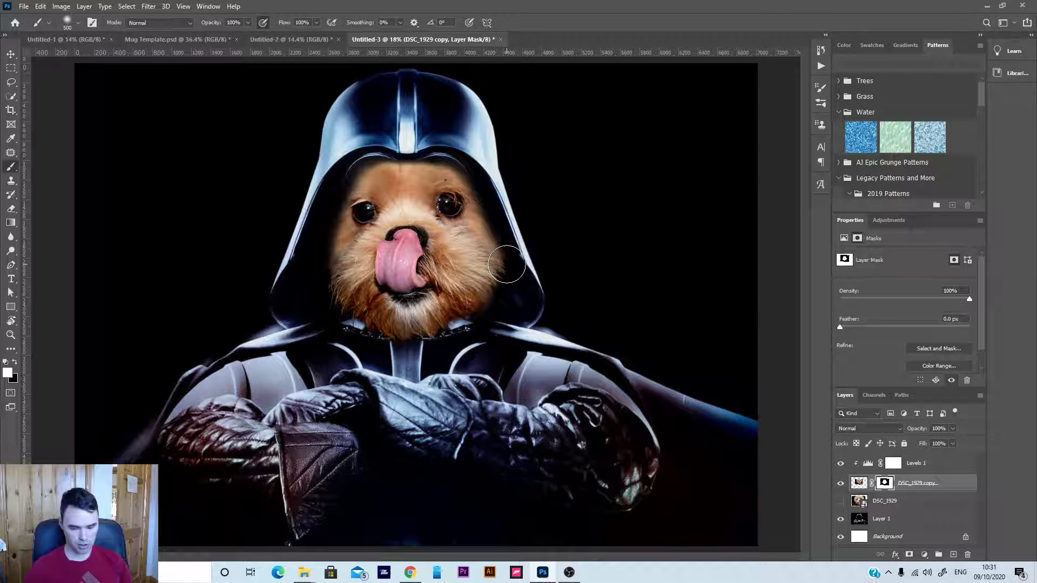
pyautogui.press(']')
pyautogui.press(']')
pyautogui.press(']')
pyautogui.moveTo(521, 252)
pyautogui.mouseDown()
pyautogui.moveTo(523, 229)
pyautogui.moveTo(544, 257)
pyautogui.mouseUp()
pyautogui.press('x')
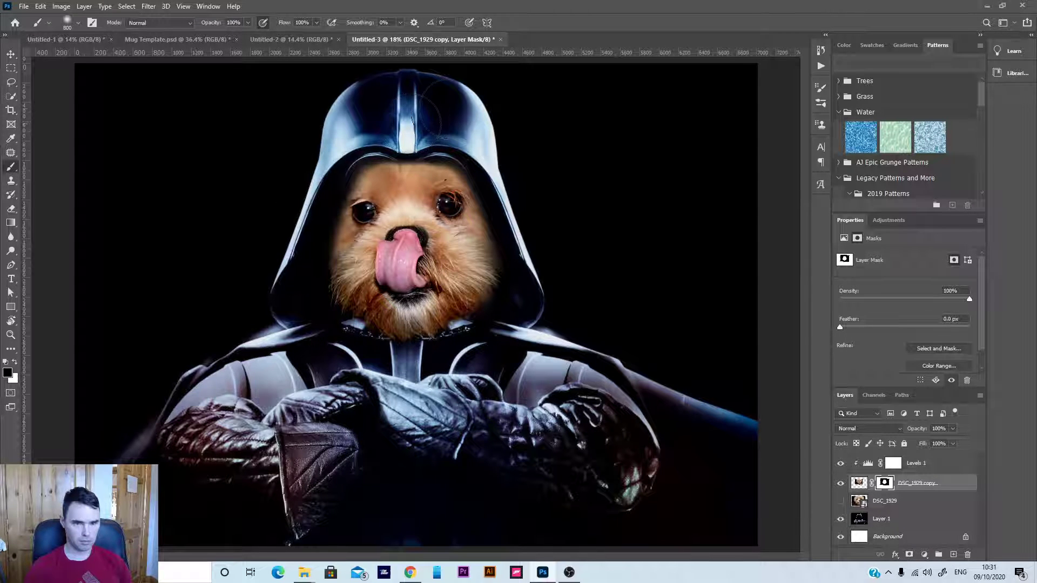
# - Delete the hidden original DSC_1929 layer
pyautogui.scroll(-2, 415, 305)
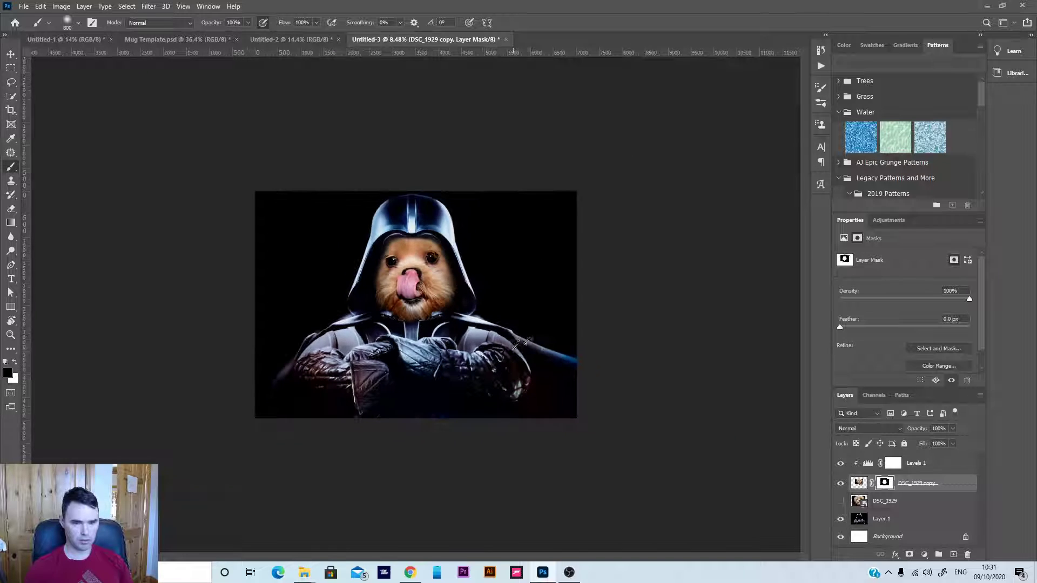
pyautogui.scroll(2, 498, 352)
pyautogui.click(10, 54)
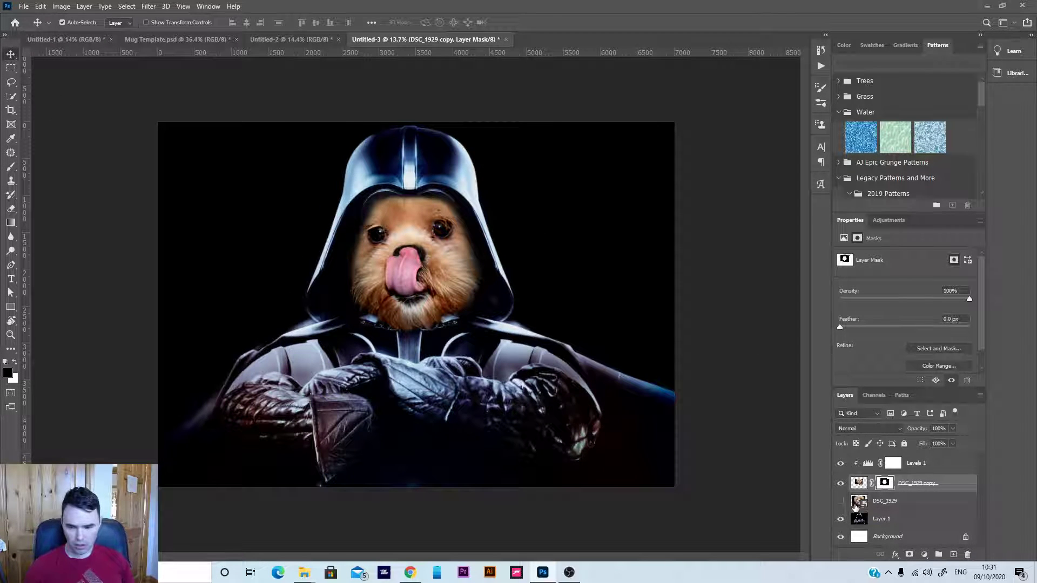
pyautogui.moveTo(860, 503); pyautogui.dragTo(968, 555)
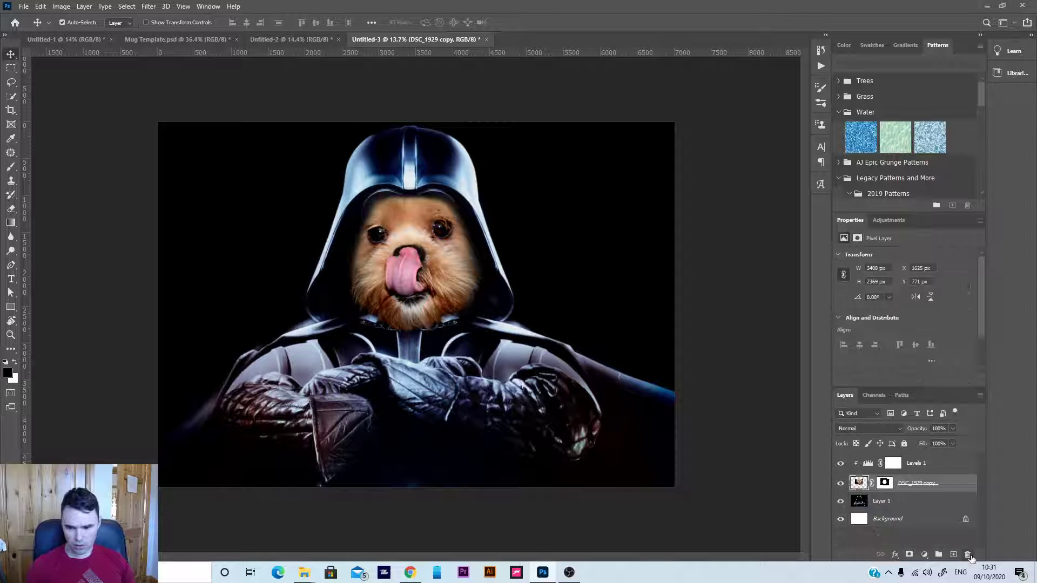
# - Group the DSC_1929 copy layer with its Levels adjustment and name the group "Dogs Head"
pyautogui.keyDown('shift'); pyautogui.click(922, 469); pyautogui.keyUp('shift')
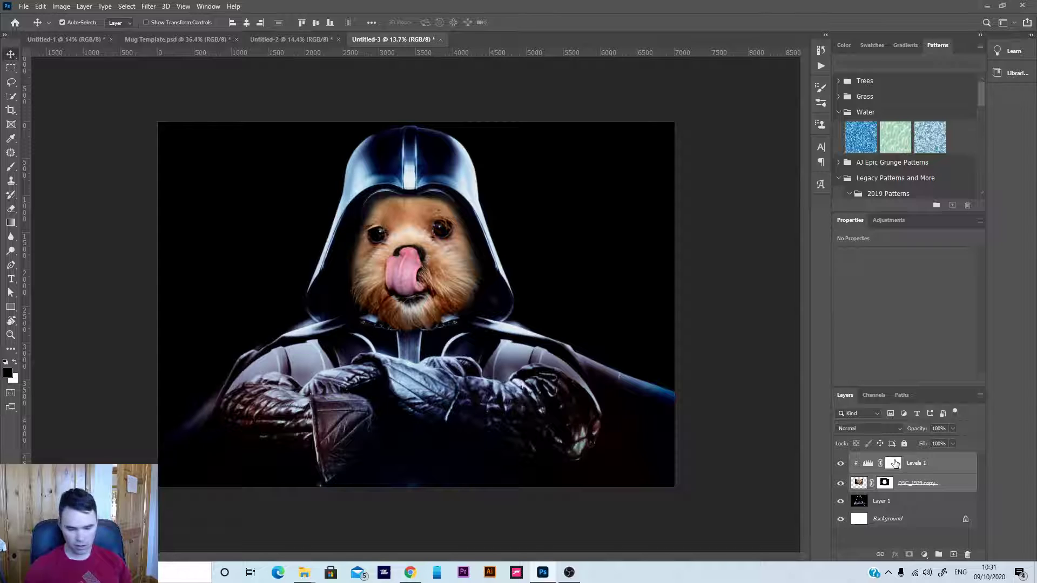
pyautogui.hotkey('ctrl', 'g')
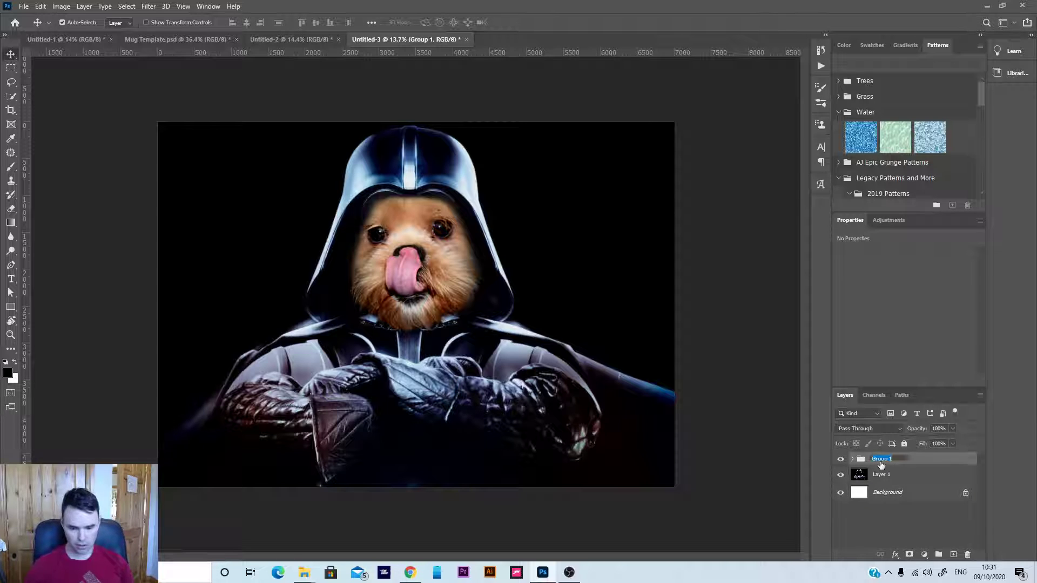
pyautogui.write('Dogs')
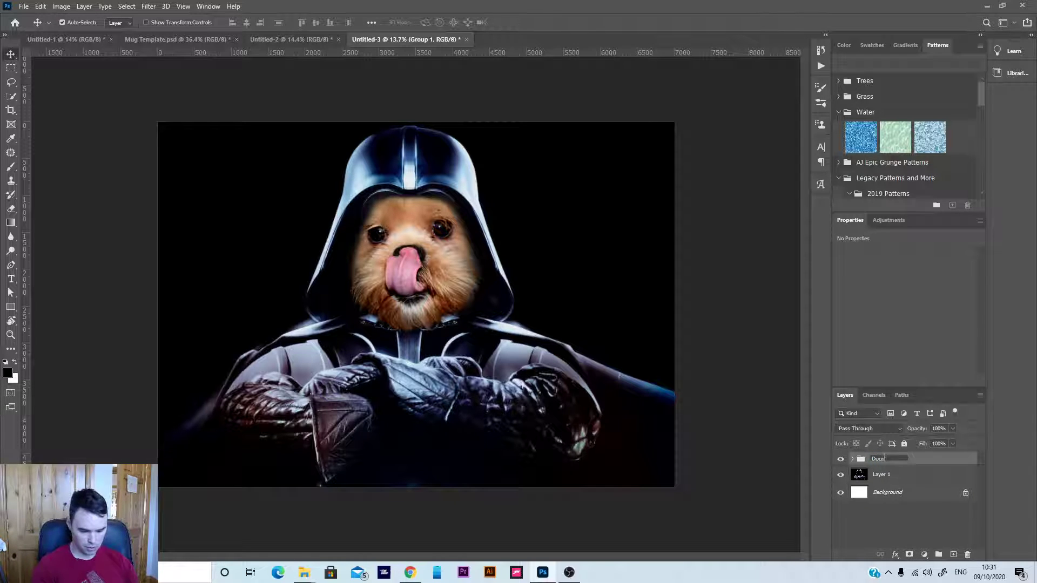
pyautogui.write(' Head')
pyautogui.press('Return')
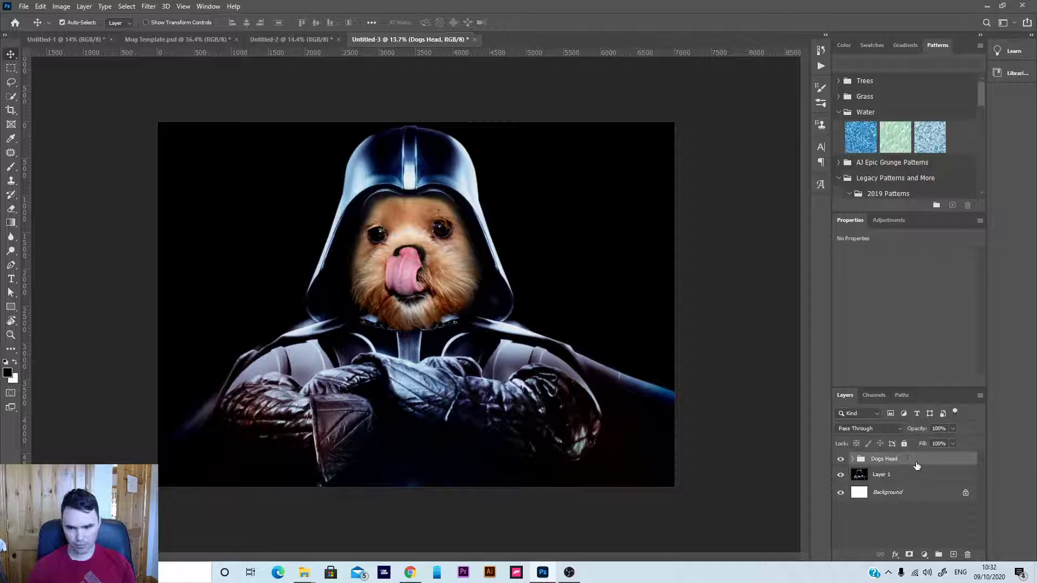
# - Place the DSC_1929 dog photo again above the Dogs Head group and shift it to about X 720 px, Y 408 px
pyautogui.scroll(2, 380, 315)
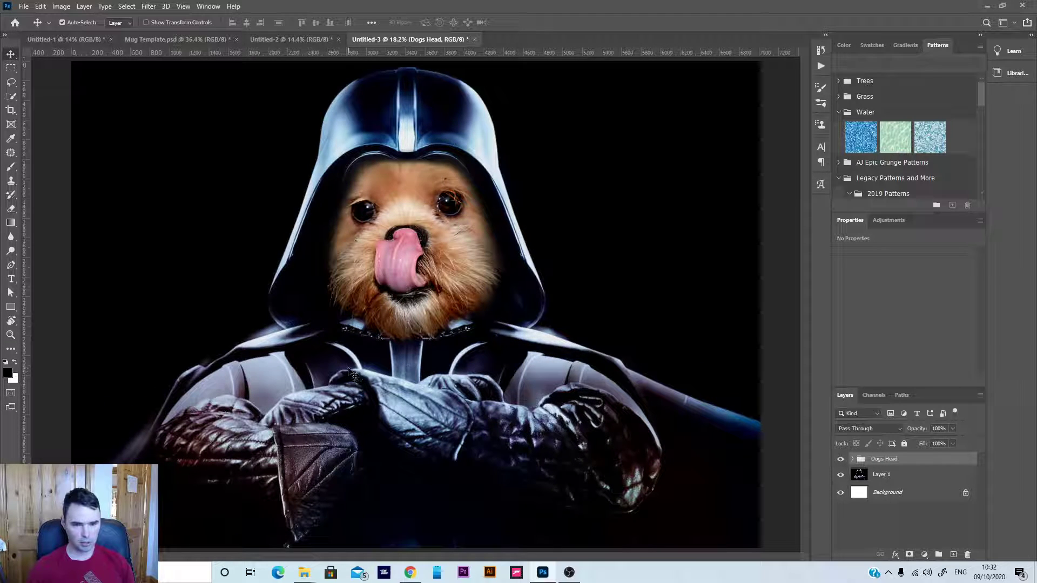
pyautogui.scroll(2, 326, 416)
pyautogui.scroll(-2, 324, 415)
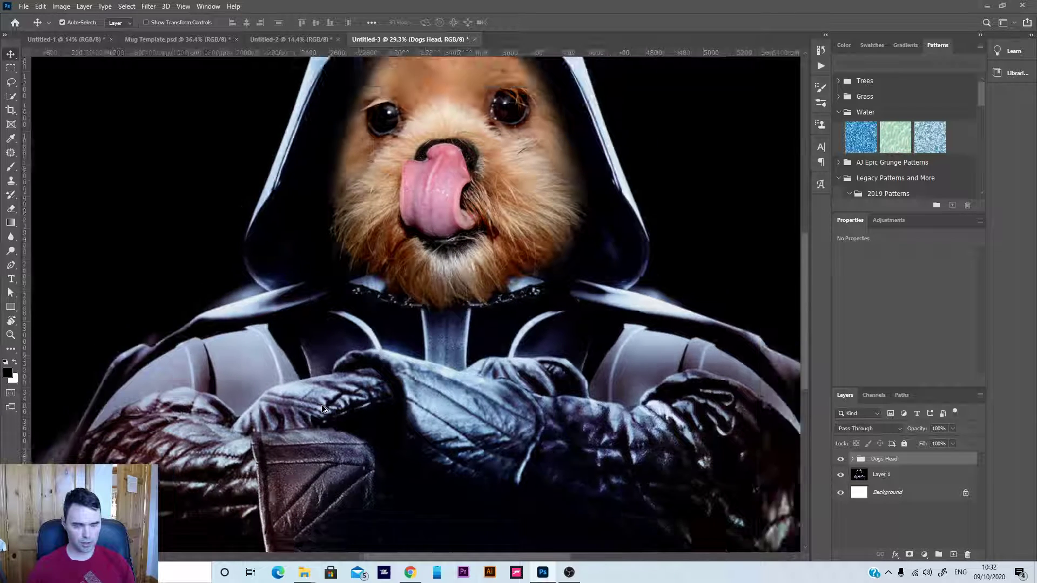
pyautogui.moveTo(350, 418); pyautogui.dragTo(402, 378)
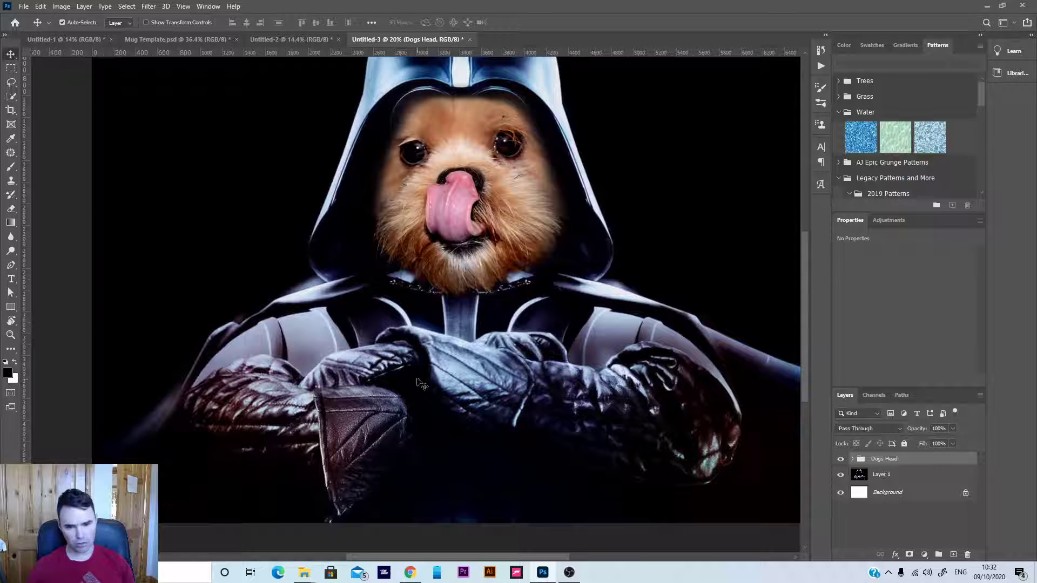
pyautogui.scroll(2, 415, 357)
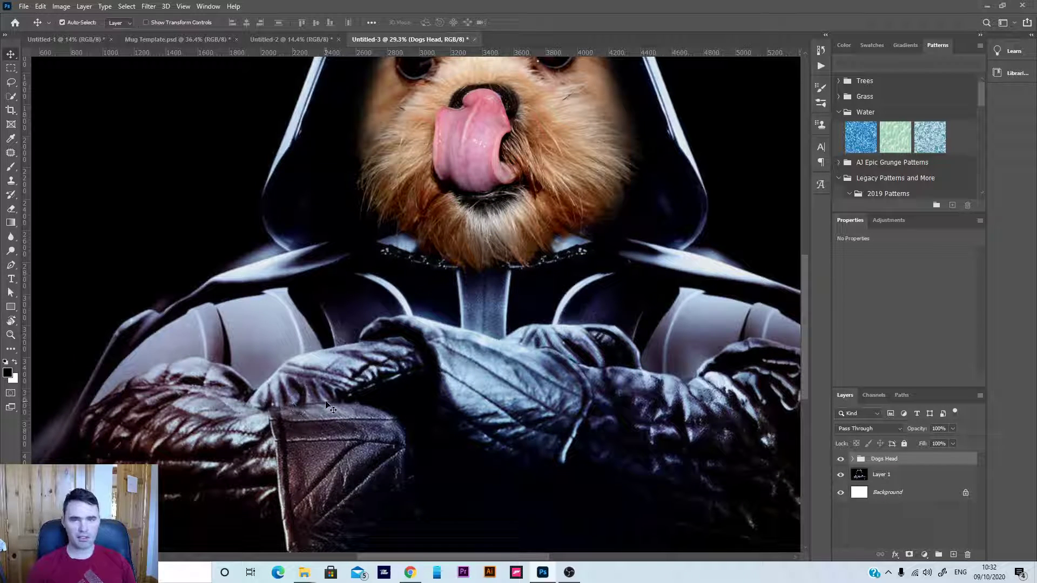
pyautogui.scroll(-4, 427, 375)
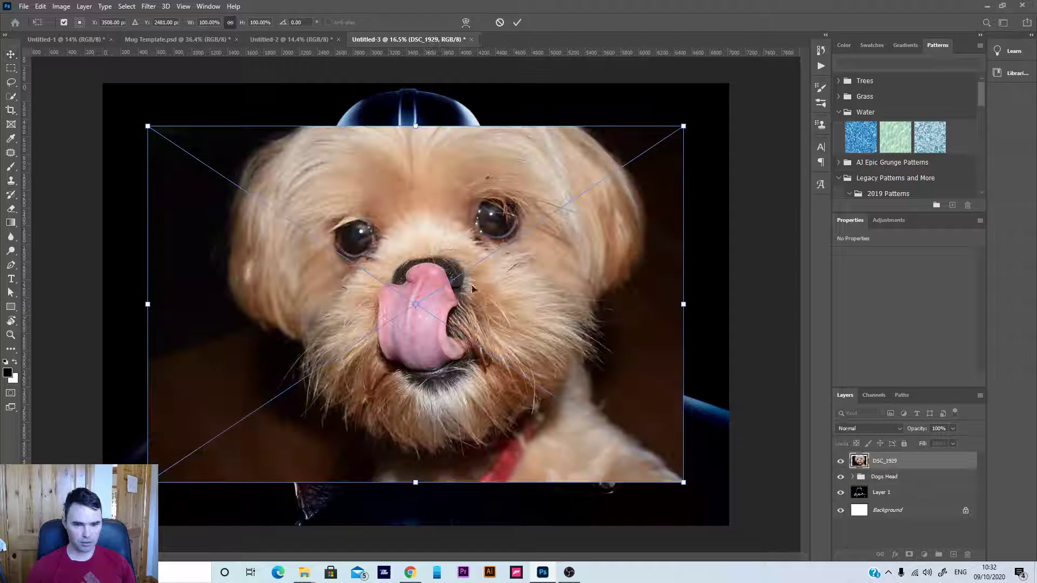
pyautogui.click(517, 22)
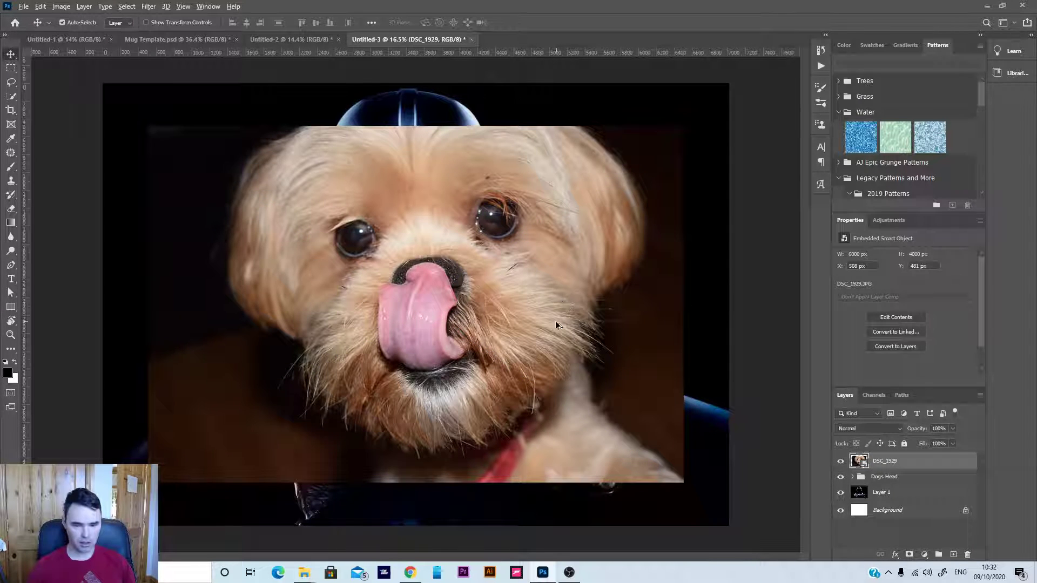
pyautogui.moveTo(459, 322)
pyautogui.mouseDown()
pyautogui.moveTo(538, 292)
pyautogui.moveTo(535, 275)
pyautogui.moveTo(444, 316)
pyautogui.mouseUp()
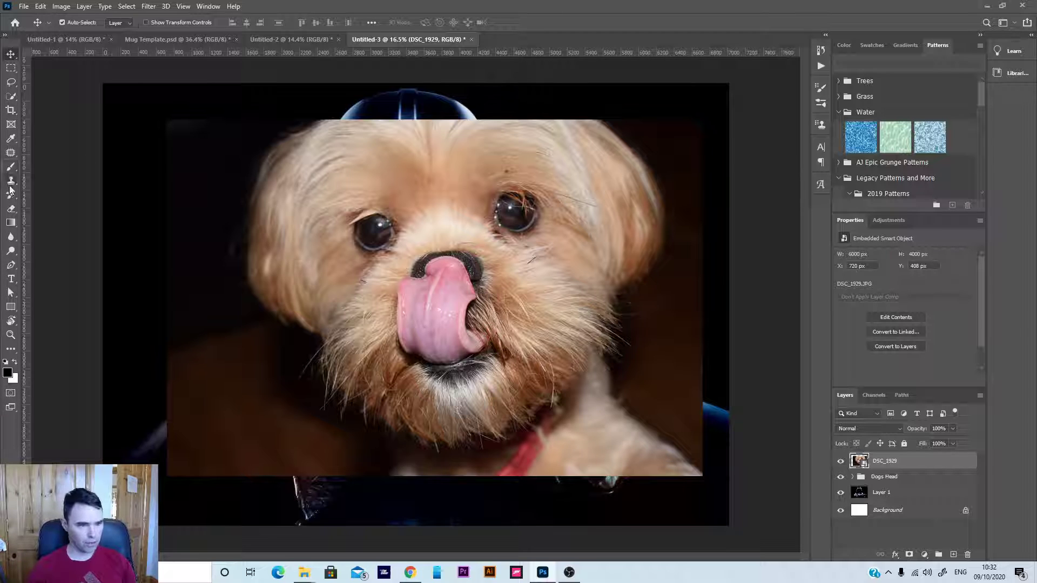
# - Lasso an oval patch of fur on the dog's right-hand cheek and mask the DSC_1929 layer to that selection
pyautogui.click(10, 81)
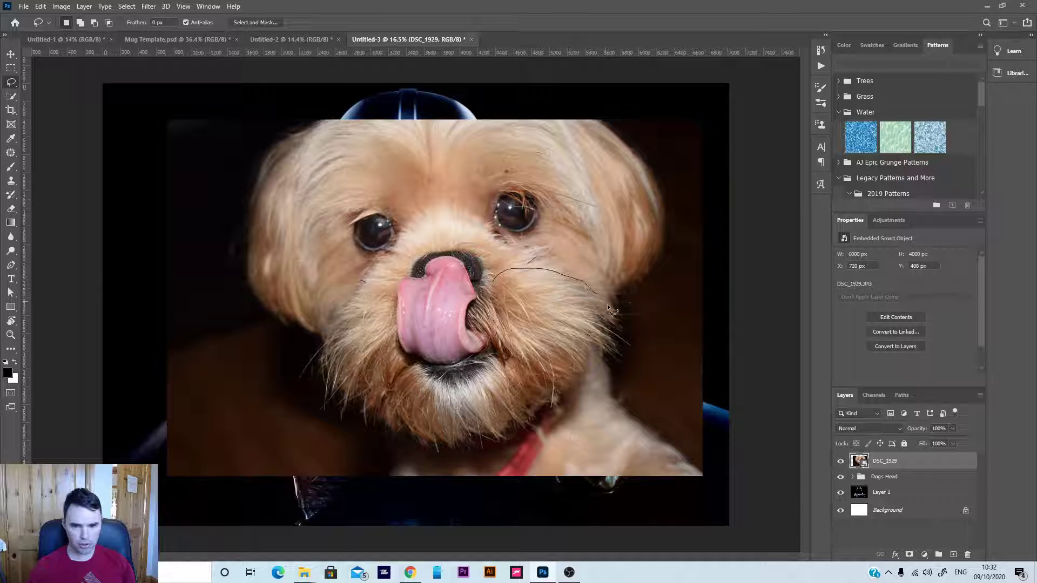
pyautogui.moveTo(609, 307)
pyautogui.mouseDown()
pyautogui.moveTo(617, 348)
pyautogui.moveTo(602, 362)
pyautogui.moveTo(571, 370)
pyautogui.mouseUp()
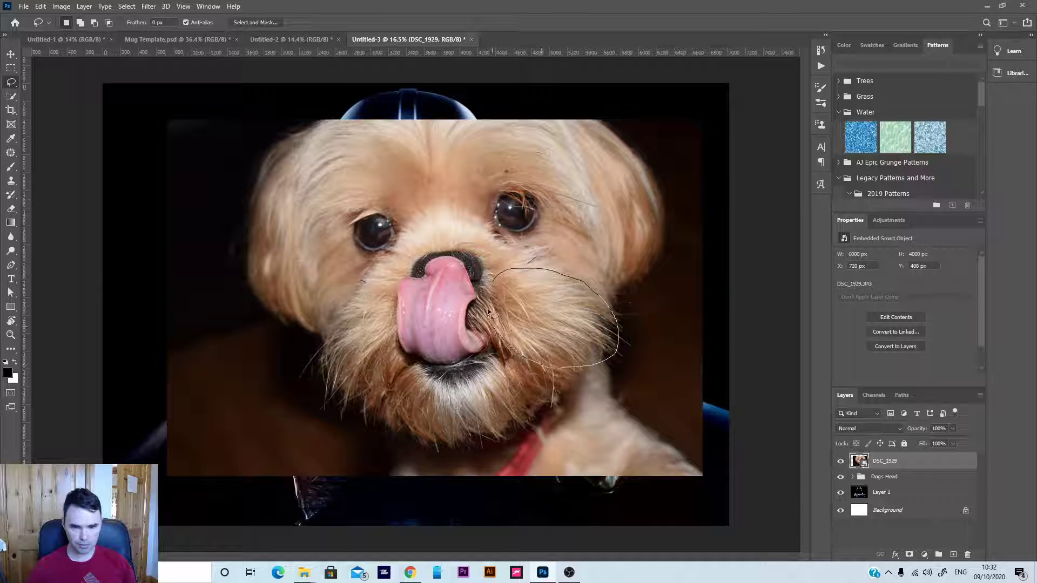
pyautogui.moveTo(496, 285); pyautogui.dragTo(495, 283)
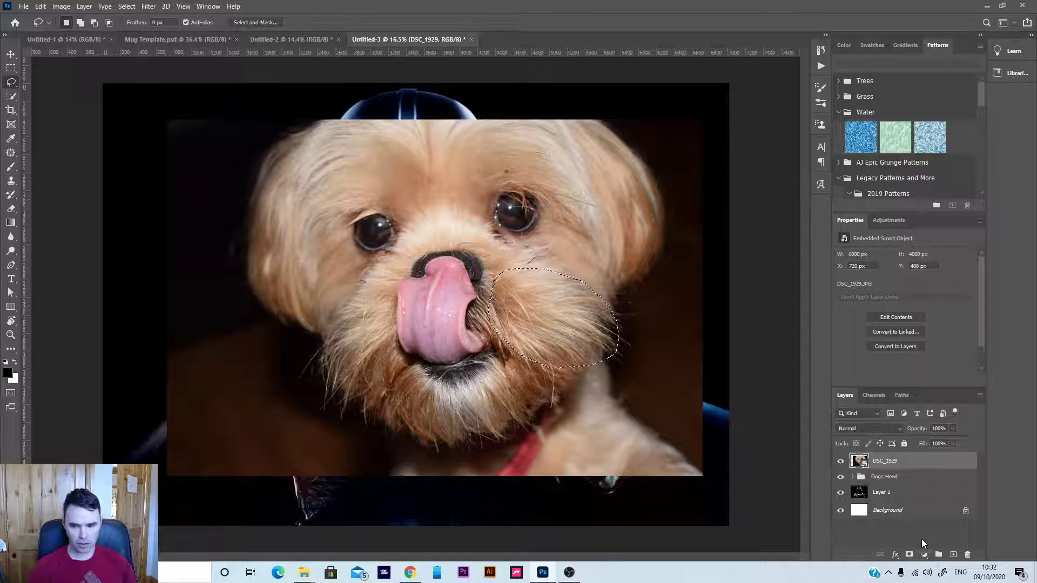
pyautogui.click(910, 555)
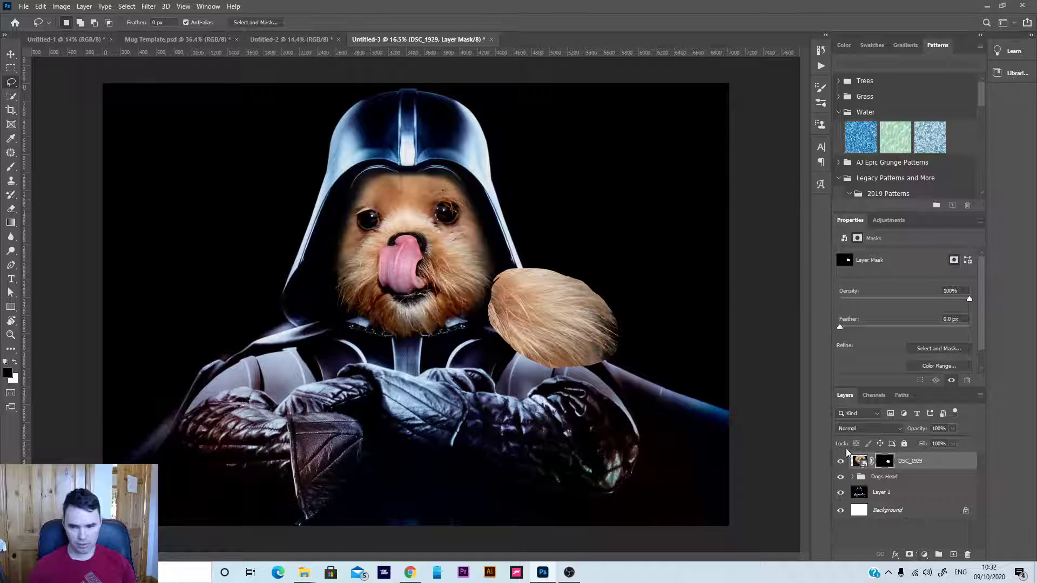
# - Flip the fur patch horizontally and position it over the gloved hand on the left side of Vader's crossed arms
pyautogui.click(10, 54)
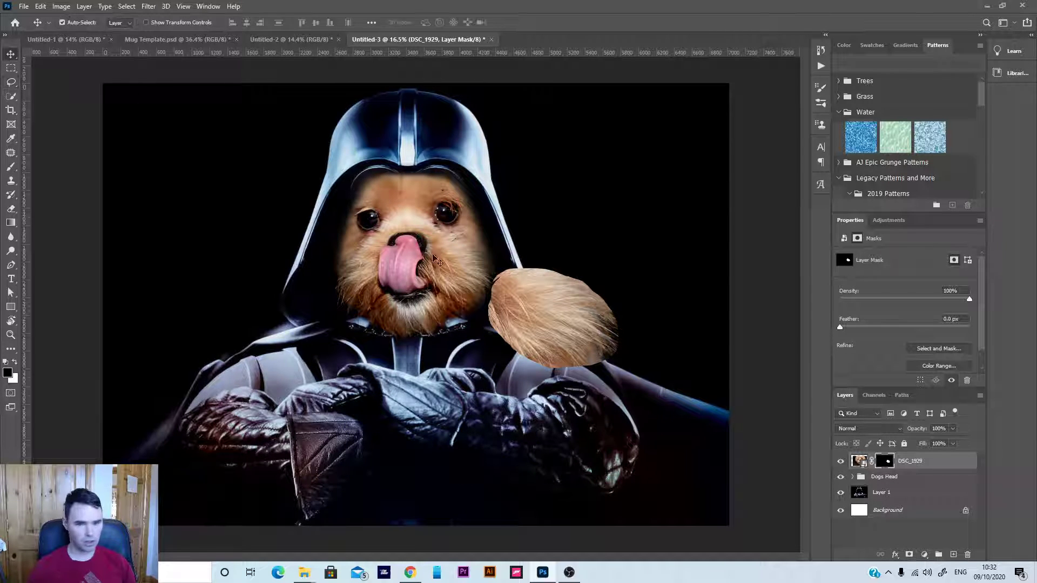
pyautogui.moveTo(526, 324); pyautogui.dragTo(435, 414)
pyautogui.click(61, 7)
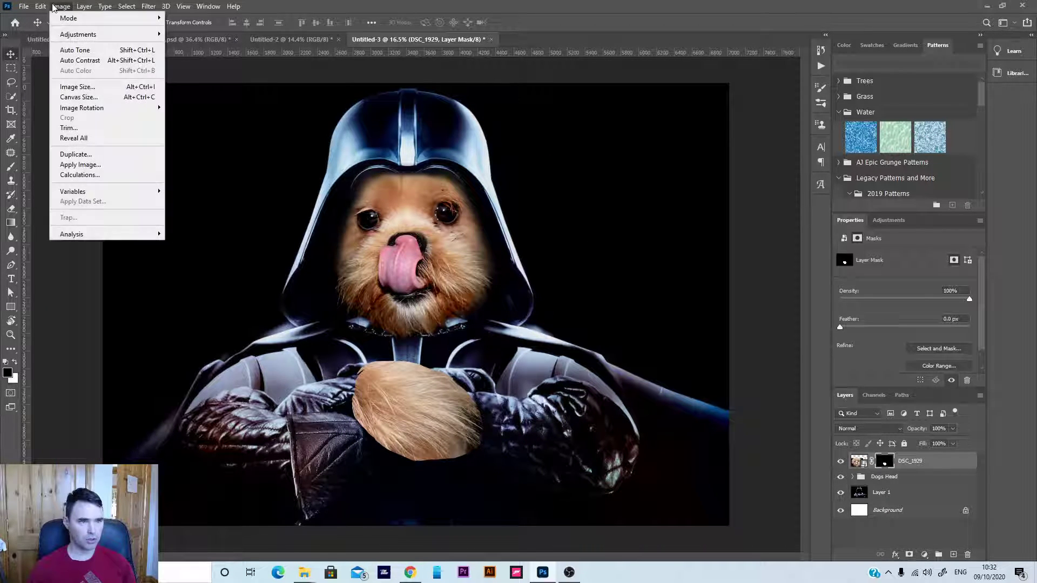
pyautogui.moveTo(41, 6)
pyautogui.moveTo(77, 254)
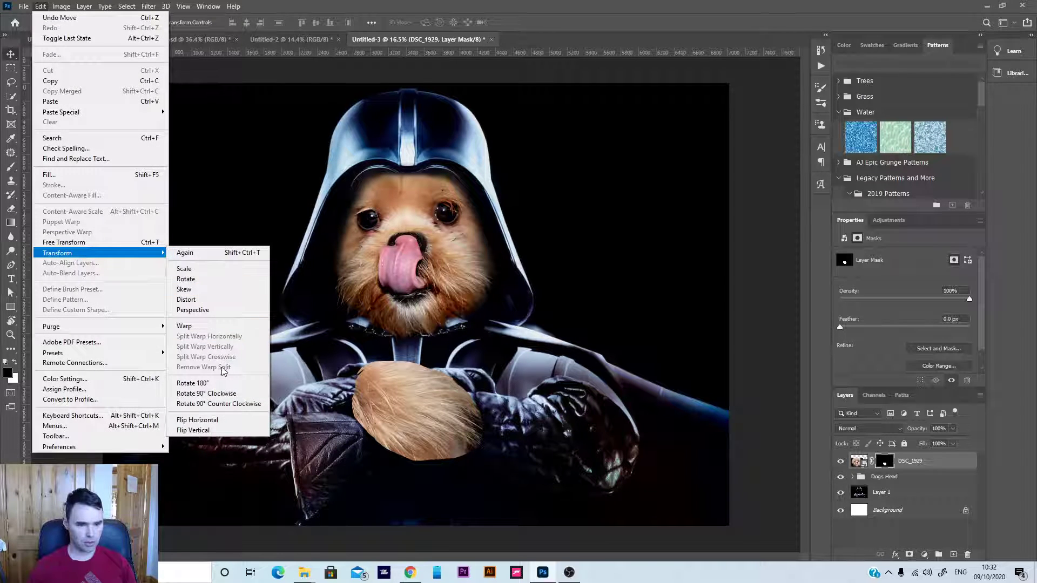
pyautogui.click(219, 424)
pyautogui.moveTo(221, 384); pyautogui.dragTo(334, 402)
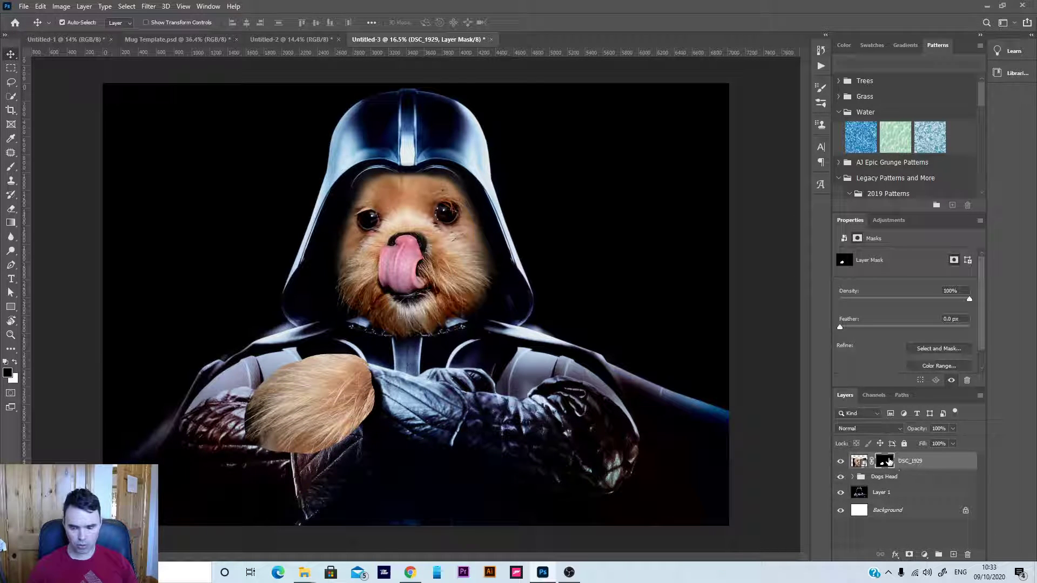
# - Paint black on the fur patch's mask with a 400 px soft brush to trim and soften its edges around the glove
pyautogui.press('b')
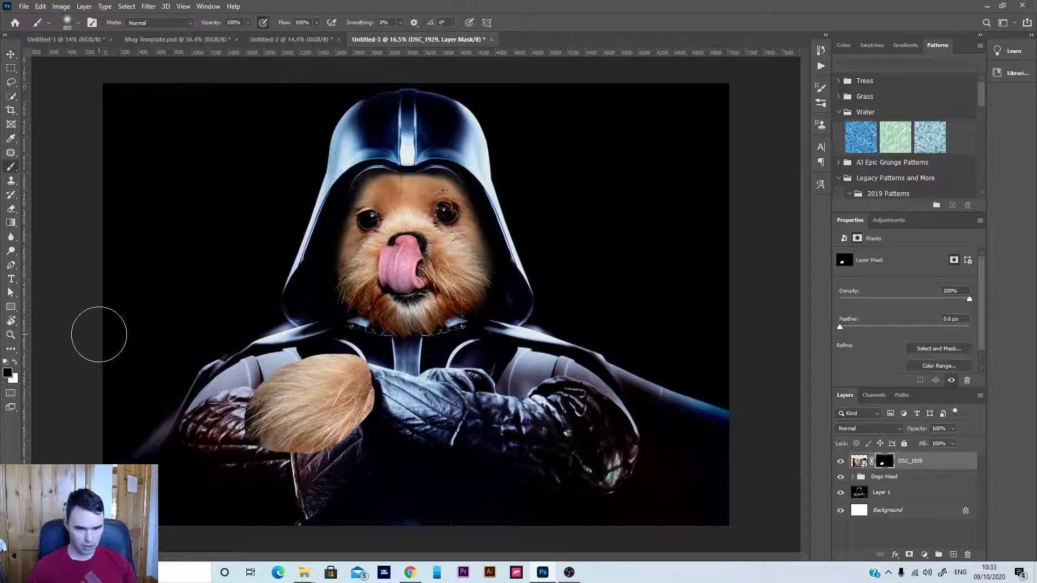
pyautogui.scroll(2, 243, 330)
pyautogui.press('[')
pyautogui.press('[')
pyautogui.press('[')
pyautogui.press('[')
pyautogui.press('[')
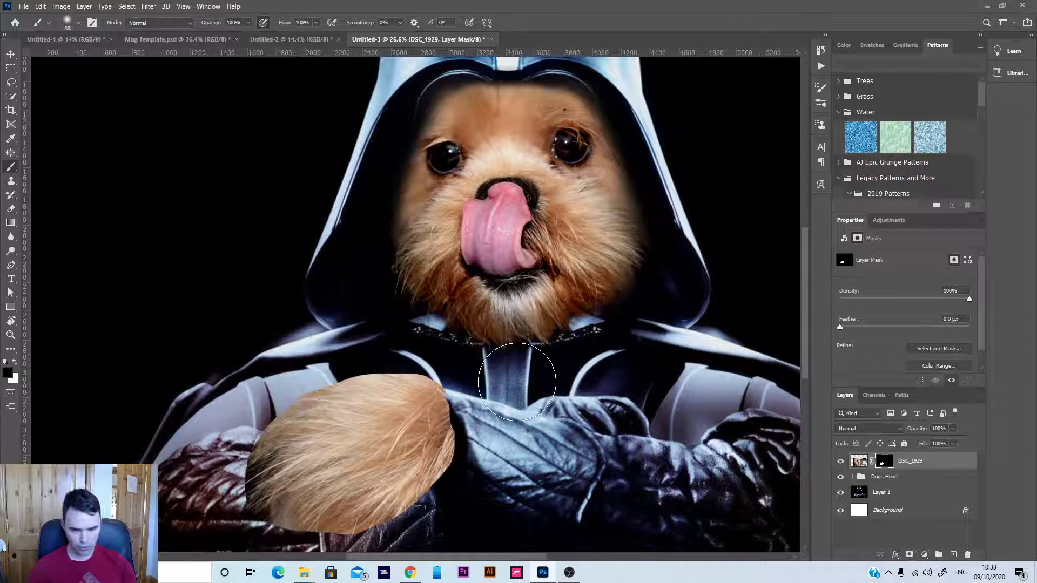
pyautogui.moveTo(467, 389)
pyautogui.mouseDown()
pyautogui.moveTo(453, 367)
pyautogui.moveTo(465, 374)
pyautogui.moveTo(484, 436)
pyautogui.moveTo(476, 392)
pyautogui.moveTo(480, 478)
pyautogui.moveTo(408, 534)
pyautogui.moveTo(313, 526)
pyautogui.moveTo(228, 492)
pyautogui.moveTo(227, 465)
pyautogui.moveTo(249, 412)
pyautogui.moveTo(281, 381)
pyautogui.moveTo(386, 354)
pyautogui.moveTo(455, 363)
pyautogui.mouseUp()
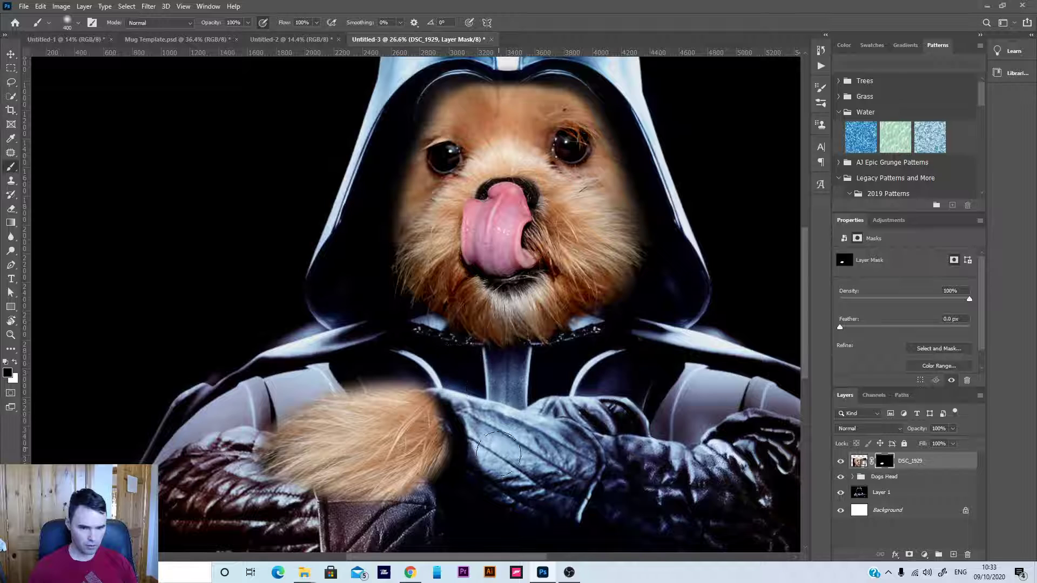
# - Paint black on the fur patch's mask with the 400 px soft brush to trim its lower edge back to the glove cuff
pyautogui.moveTo(498, 453); pyautogui.dragTo(529, 352)
pyautogui.scroll(3, 432, 398)
pyautogui.scroll(1, 435, 395)
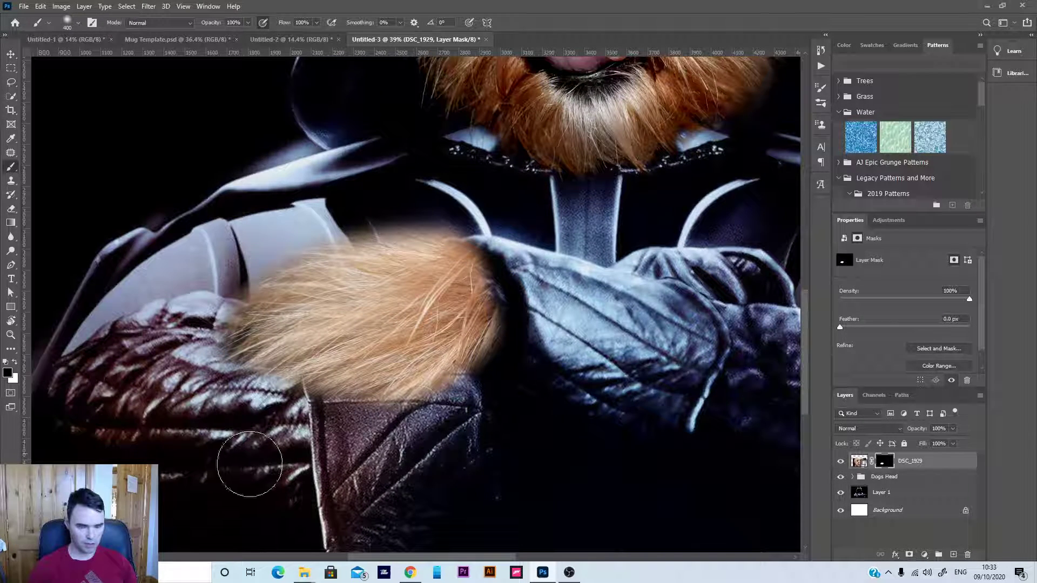
pyautogui.moveTo(458, 405)
pyautogui.mouseDown()
pyautogui.moveTo(390, 405)
pyautogui.moveTo(495, 403)
pyautogui.moveTo(349, 400)
pyautogui.moveTo(302, 372)
pyautogui.moveTo(196, 351)
pyautogui.mouseUp()
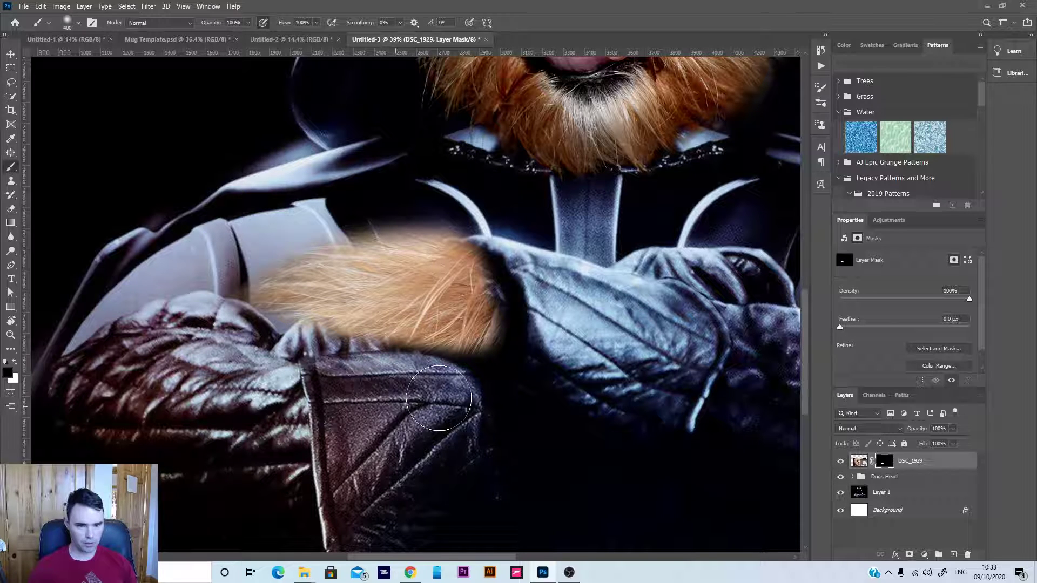
pyautogui.moveTo(352, 393); pyautogui.dragTo(381, 432)
# - Paint white on the mask with the soft brush reduced to 100 px to restore the fur down to the sleeve's edge
pyautogui.press('[')
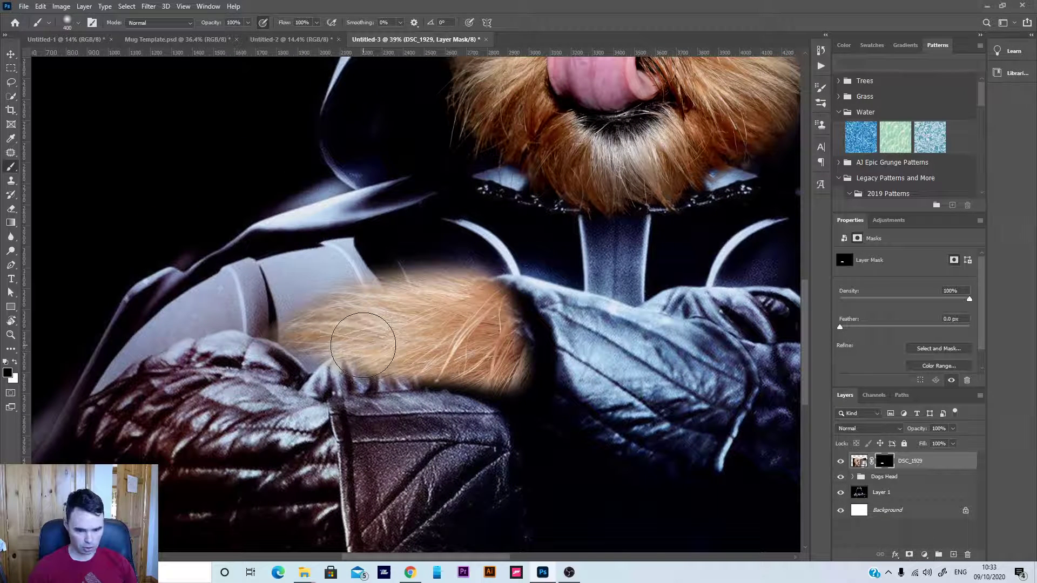
pyautogui.press('x')
pyautogui.press('[')
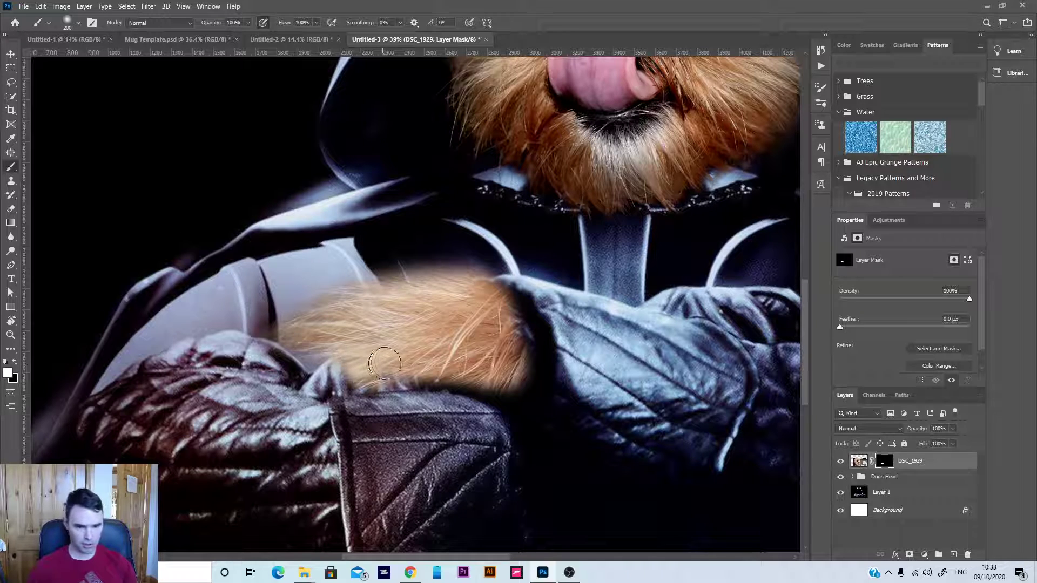
pyautogui.scroll(3, 398, 359)
pyautogui.press('[')
pyautogui.press('[')
pyautogui.press('[')
pyautogui.press('[')
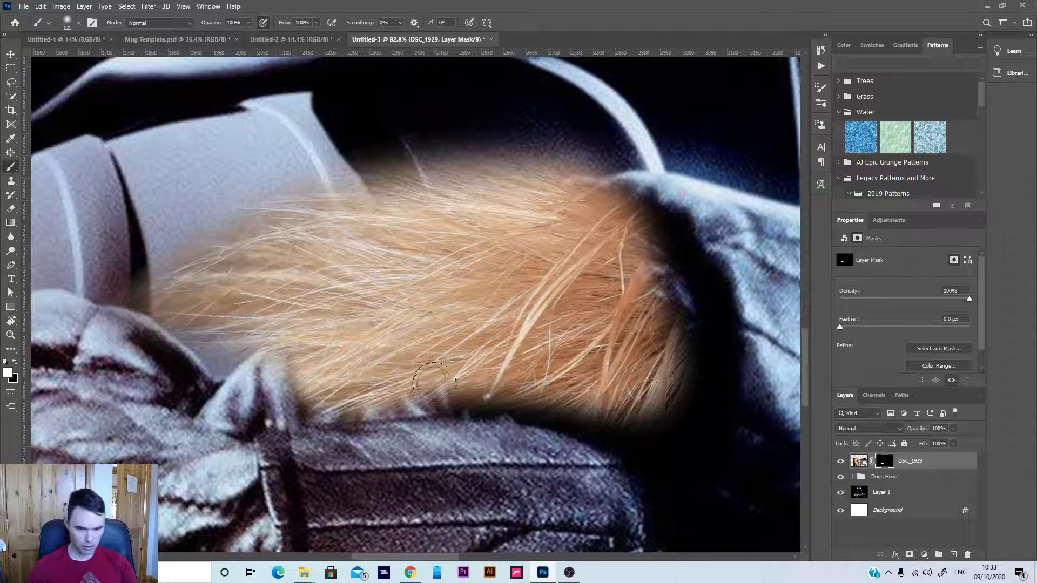
pyautogui.moveTo(498, 394)
pyautogui.mouseDown()
pyautogui.moveTo(289, 390)
pyautogui.moveTo(176, 306)
pyautogui.moveTo(229, 359)
pyautogui.moveTo(229, 340)
pyautogui.moveTo(248, 332)
pyautogui.moveTo(285, 382)
pyautogui.moveTo(309, 394)
pyautogui.moveTo(415, 381)
pyautogui.moveTo(352, 386)
pyautogui.moveTo(230, 325)
pyautogui.mouseUp()
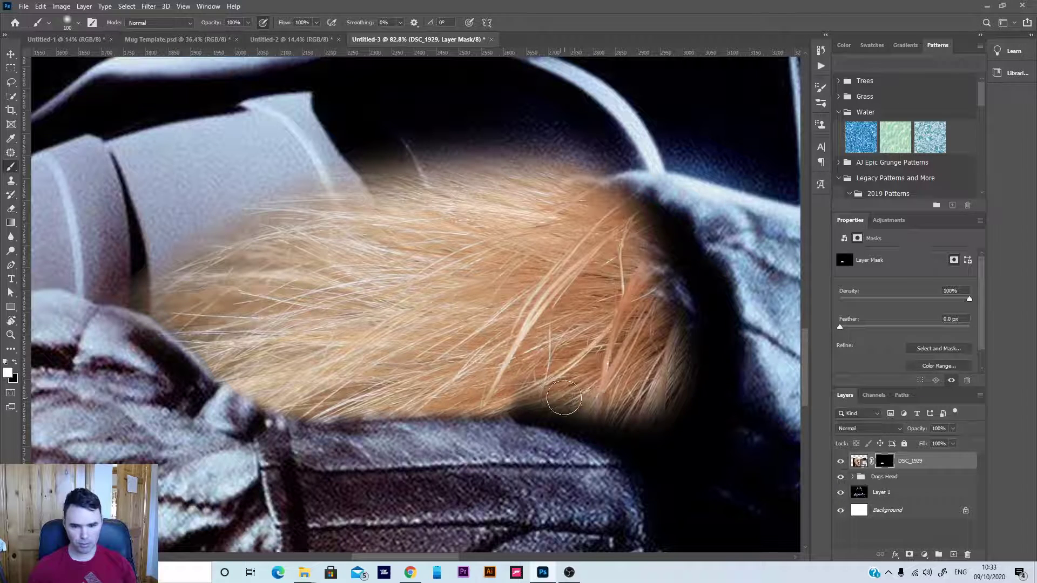
pyautogui.moveTo(585, 384)
pyautogui.mouseDown()
pyautogui.moveTo(599, 403)
pyautogui.moveTo(572, 418)
pyautogui.moveTo(513, 418)
pyautogui.moveTo(533, 380)
pyautogui.mouseUp()
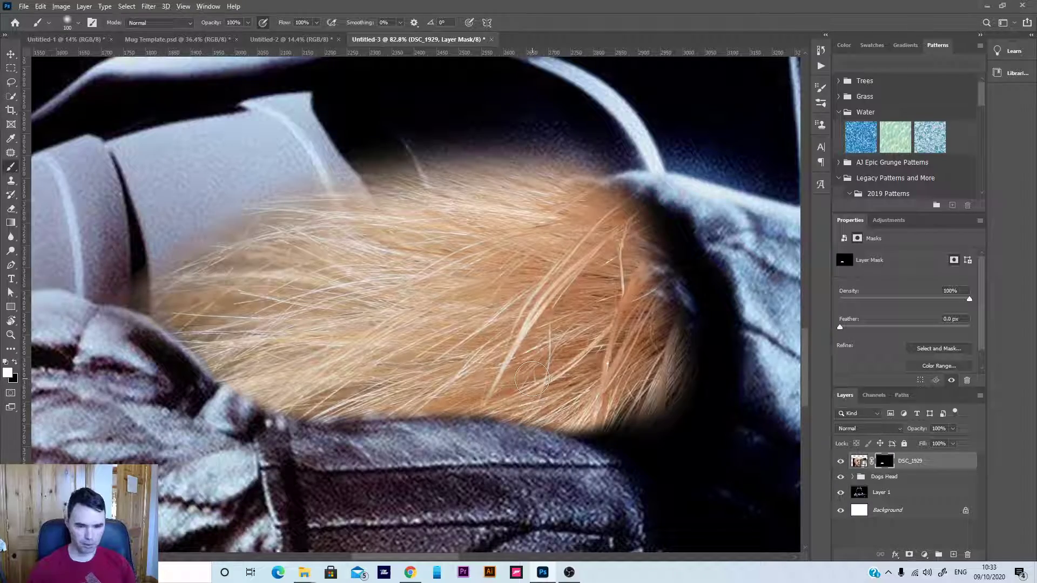
# - Switch the brush to the 125 px hair-strand tip for working on the paw's blurred upper edge
pyautogui.keyDown('alt'); pyautogui.scroll(-8, 531, 379); pyautogui.keyUp('alt')
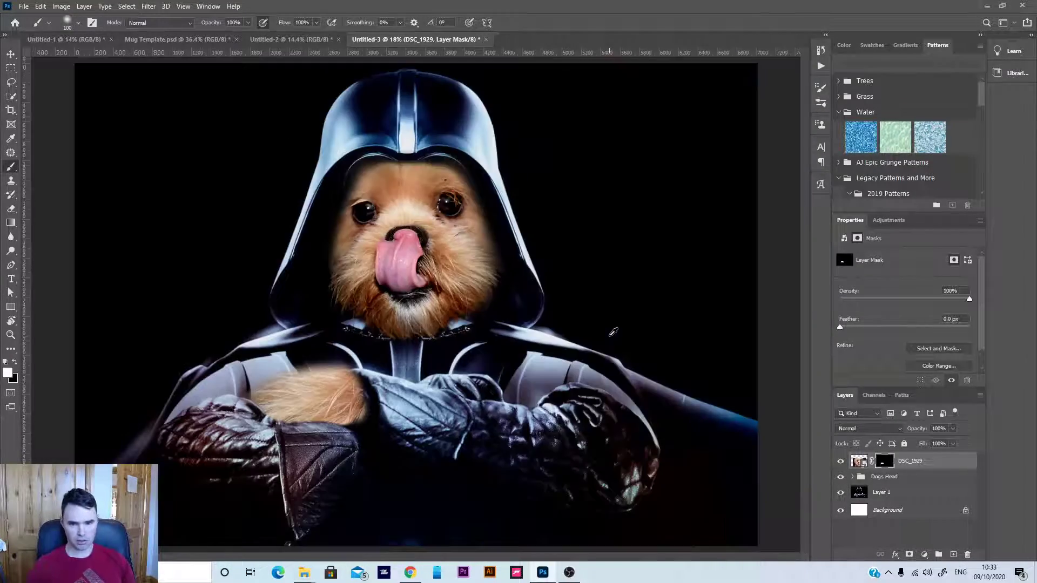
pyautogui.scroll(3, 336, 363)
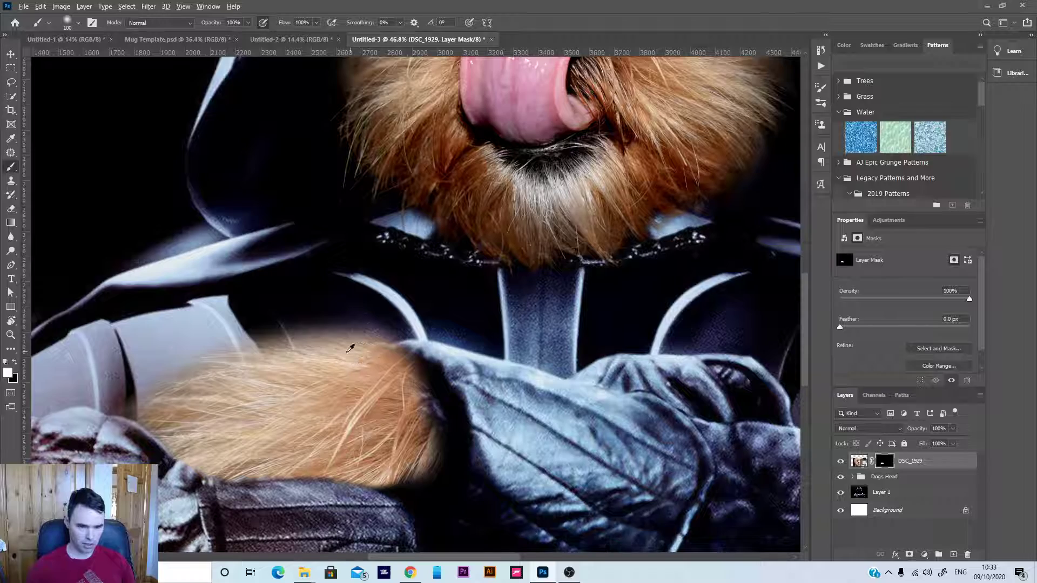
pyautogui.scroll(2, 349, 349)
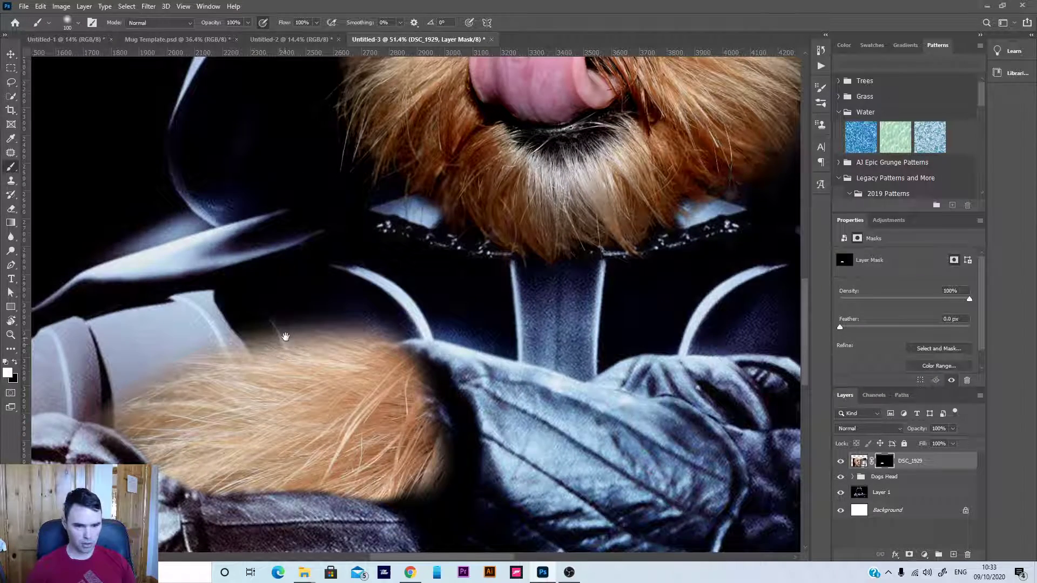
pyautogui.scroll(10, 363, 334)
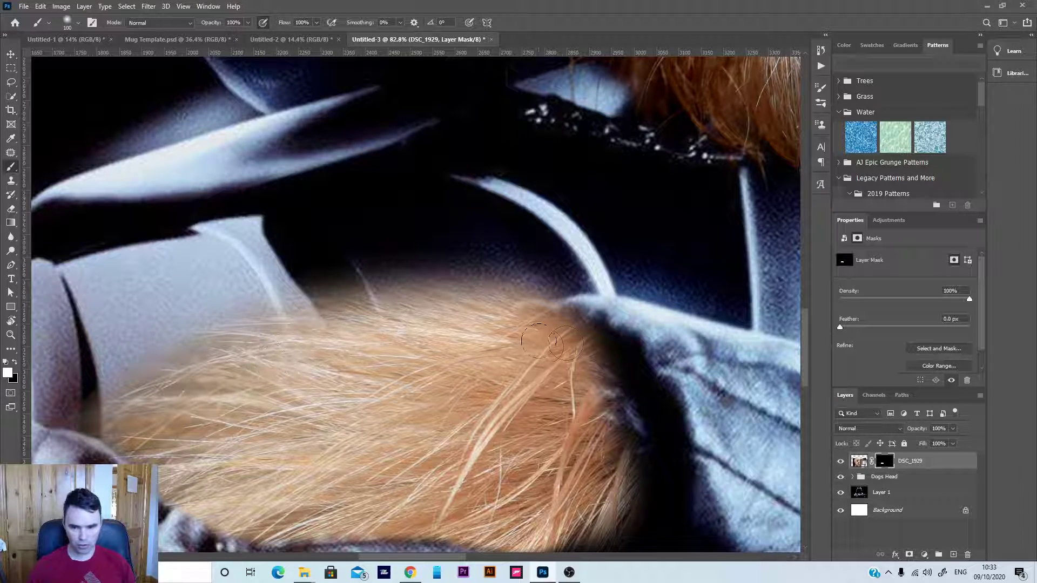
pyautogui.click(77, 23)
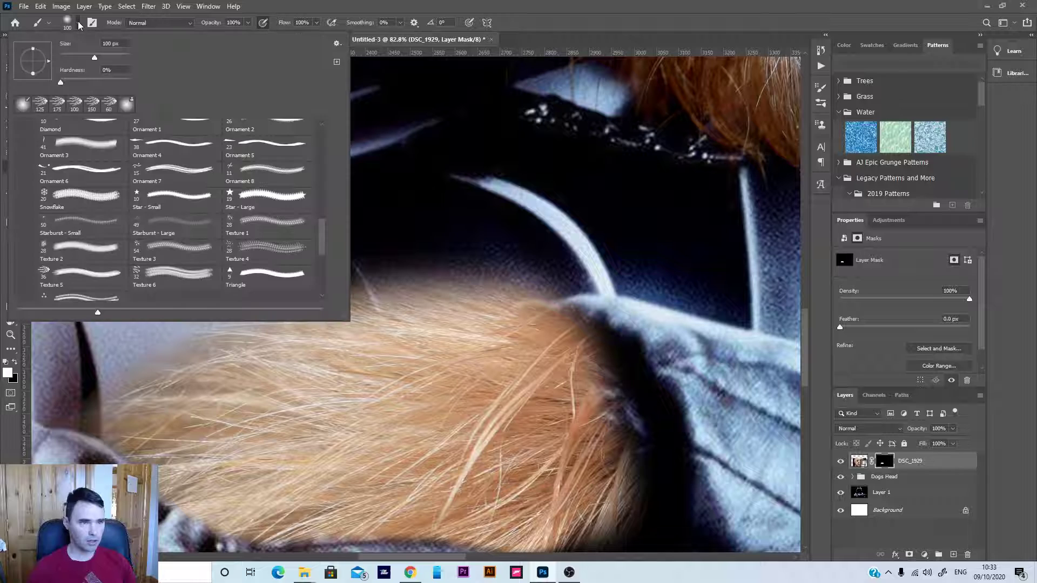
pyautogui.click(44, 108)
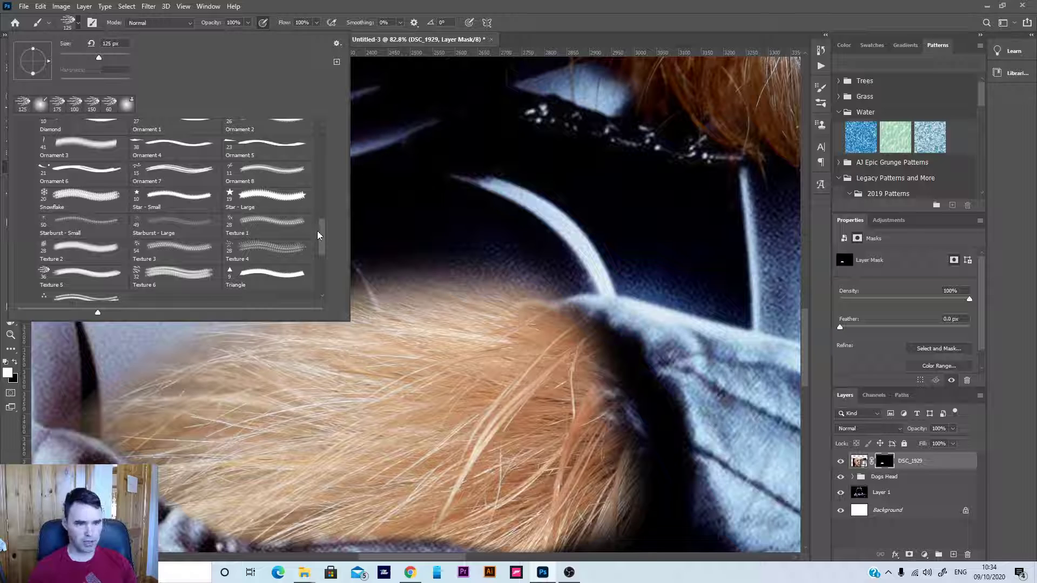
pyautogui.moveTo(324, 243); pyautogui.dragTo(323, 204)
pyautogui.click(330, 12)
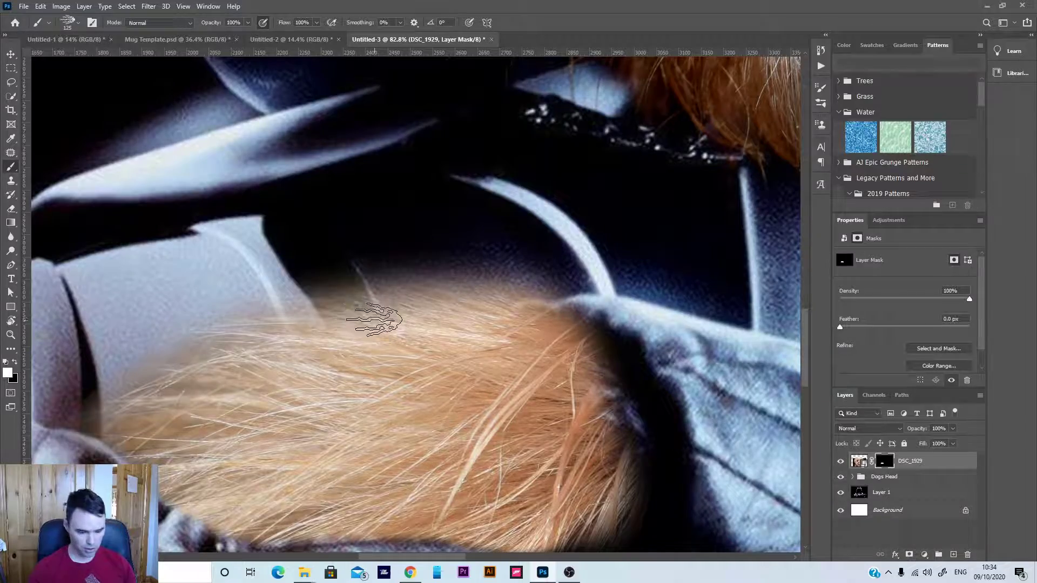
# - Rotate the canvas to about -178° and paint black hair-strand strokes along the paw's blurred upper edge, enlarging the brush to 300 px
pyautogui.press('r')
pyautogui.moveTo(383, 311)
pyautogui.mouseDown()
pyautogui.moveTo(458, 308)
pyautogui.moveTo(447, 398)
pyautogui.moveTo(329, 398)
pyautogui.moveTo(410, 403)
pyautogui.mouseUp()
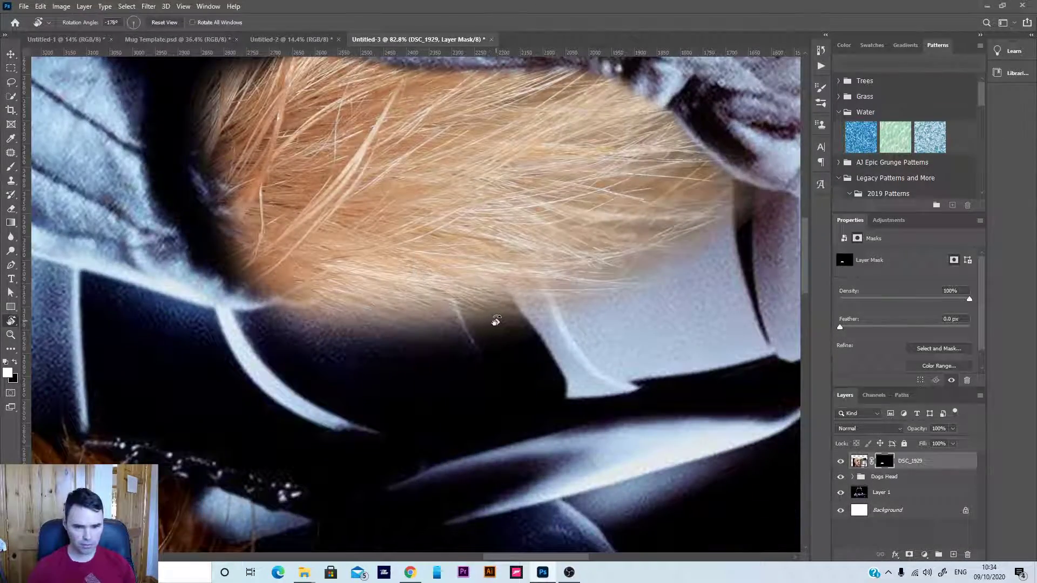
pyautogui.press('b')
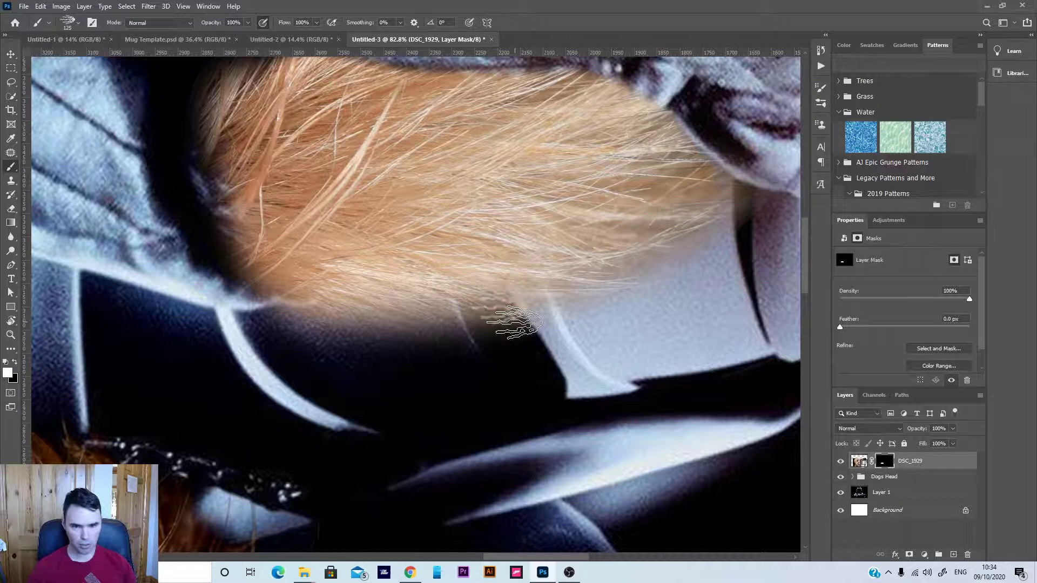
pyautogui.press('x')
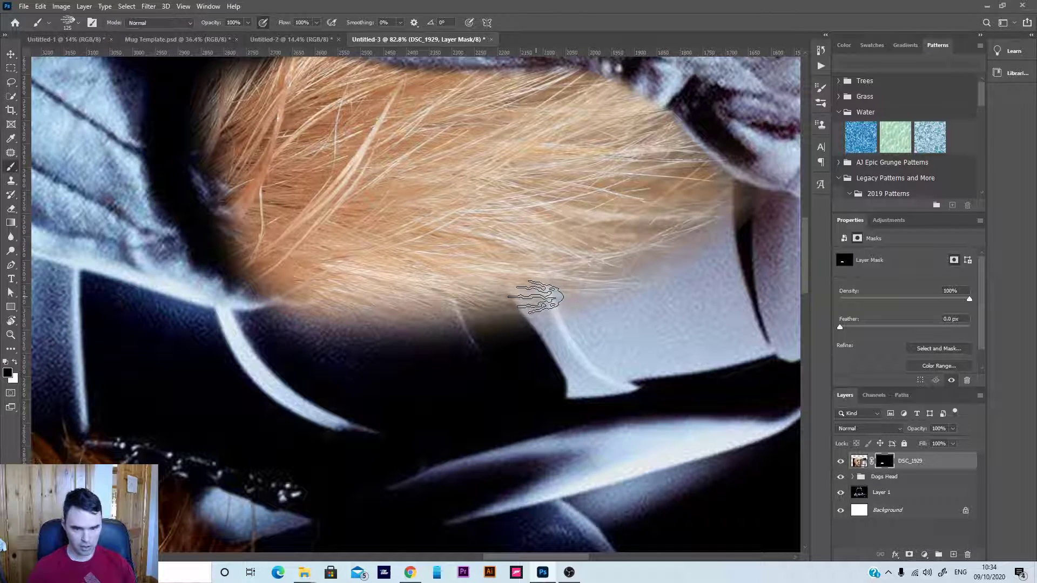
pyautogui.moveTo(517, 312)
pyautogui.mouseDown()
pyautogui.moveTo(481, 321)
pyautogui.moveTo(527, 322)
pyautogui.mouseUp()
pyautogui.press(']')
pyautogui.press(']')
pyautogui.press(']')
pyautogui.press(']')
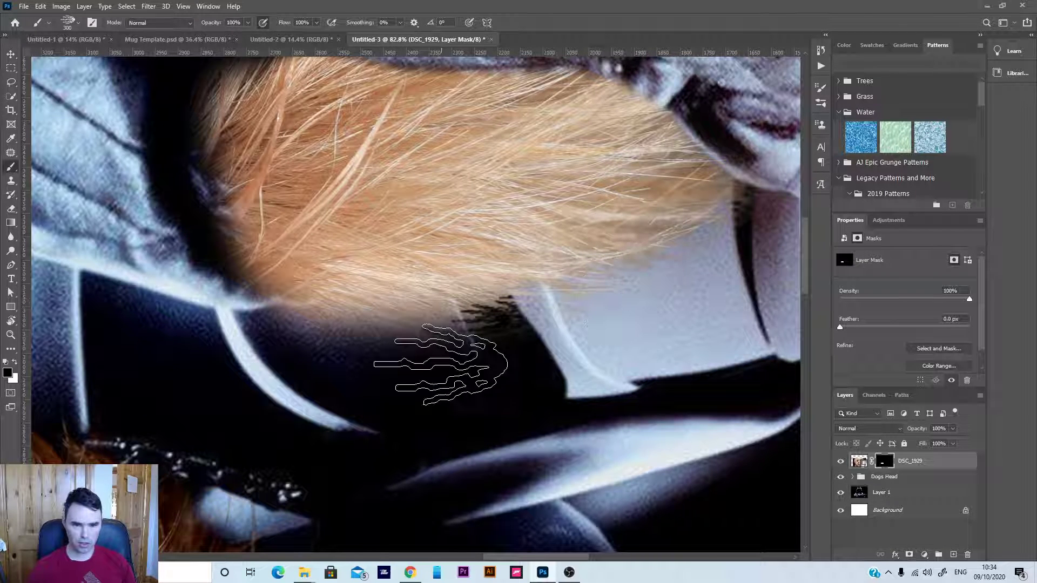
pyautogui.moveTo(427, 346)
pyautogui.mouseDown()
pyautogui.moveTo(310, 360)
pyautogui.moveTo(293, 345)
pyautogui.moveTo(408, 366)
pyautogui.moveTo(465, 359)
pyautogui.mouseUp()
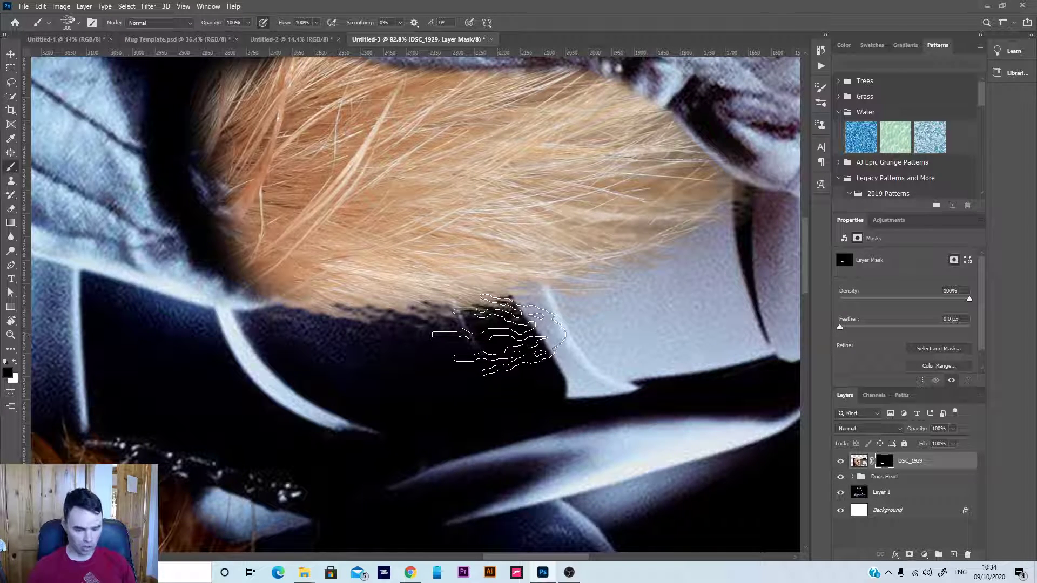
# - Rotate the canvas to follow the fur's slope and refine the paw's edge against the chest armour, reducing the hair brush to 150 px
pyautogui.press('r')
pyautogui.moveTo(495, 352)
pyautogui.mouseDown()
pyautogui.moveTo(512, 308)
pyautogui.moveTo(481, 319)
pyautogui.moveTo(488, 310)
pyautogui.moveTo(466, 289)
pyautogui.moveTo(439, 328)
pyautogui.mouseUp()
pyautogui.press('b')
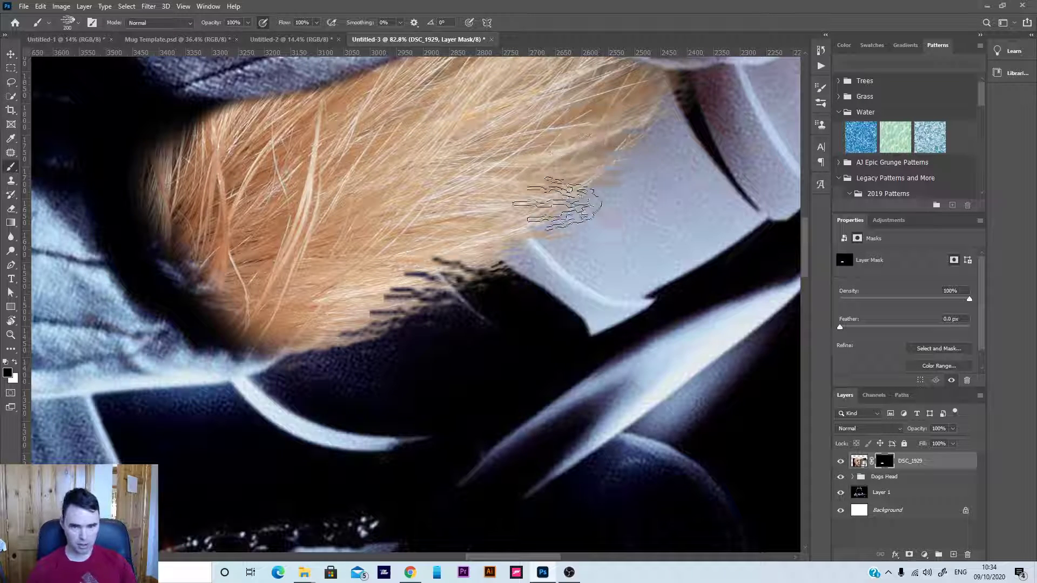
pyautogui.press('[')
pyautogui.press('[')
pyautogui.press('[')
pyautogui.press('[')
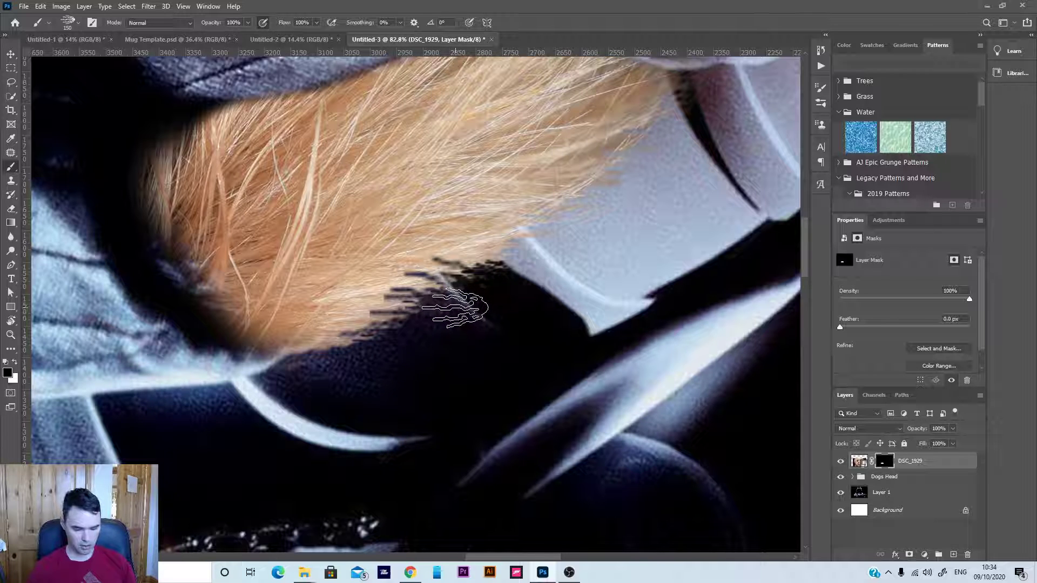
# - Rotate the canvas to -175° and soften the jagged strands on the paw's upper edge with brush opacity lowered to 66%, then 43%
pyautogui.press('r')
pyautogui.moveTo(476, 318); pyautogui.dragTo(478, 320)
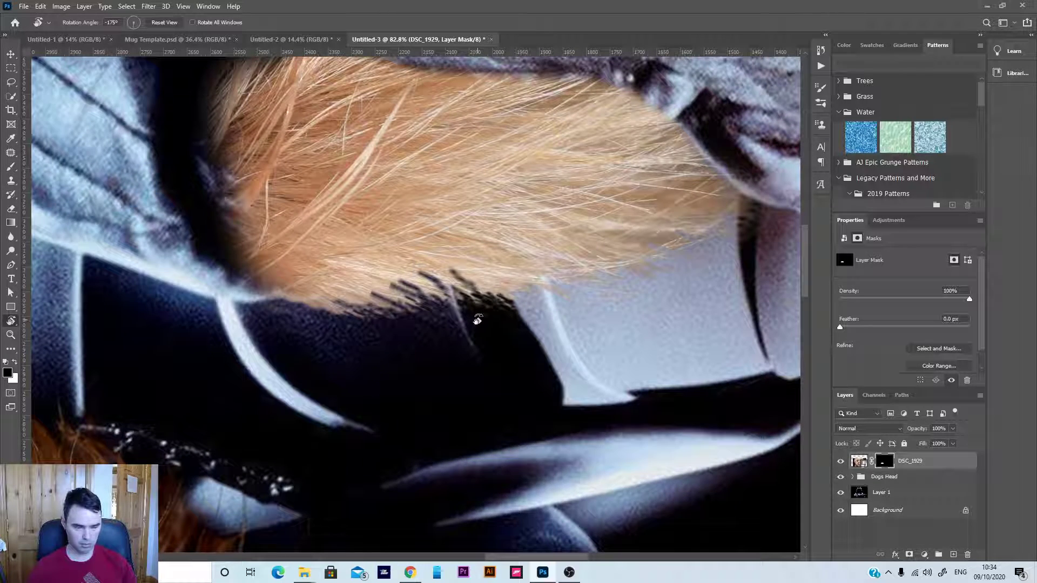
pyautogui.press('b')
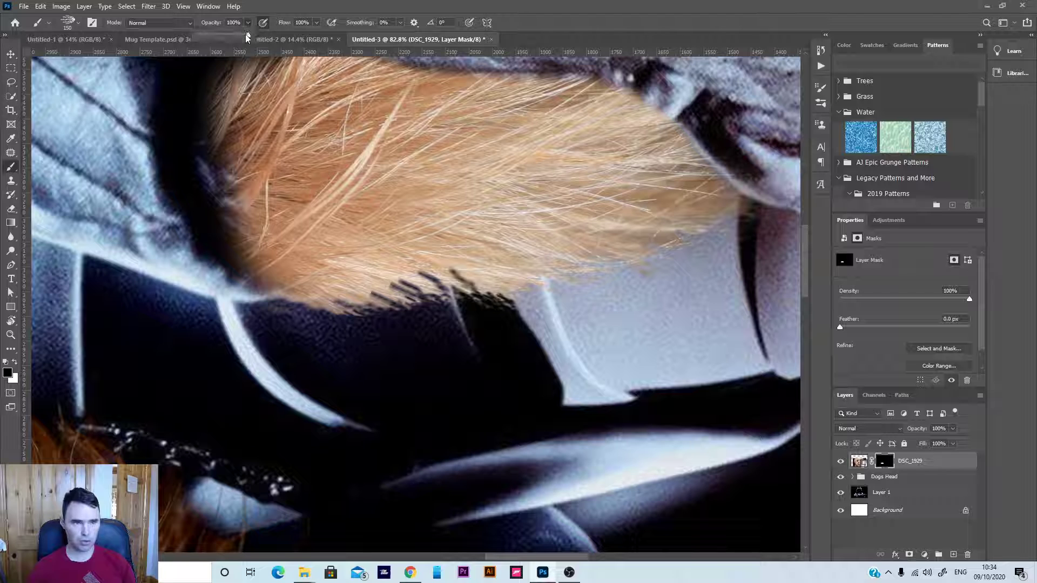
pyautogui.moveTo(231, 35); pyautogui.dragTo(230, 36)
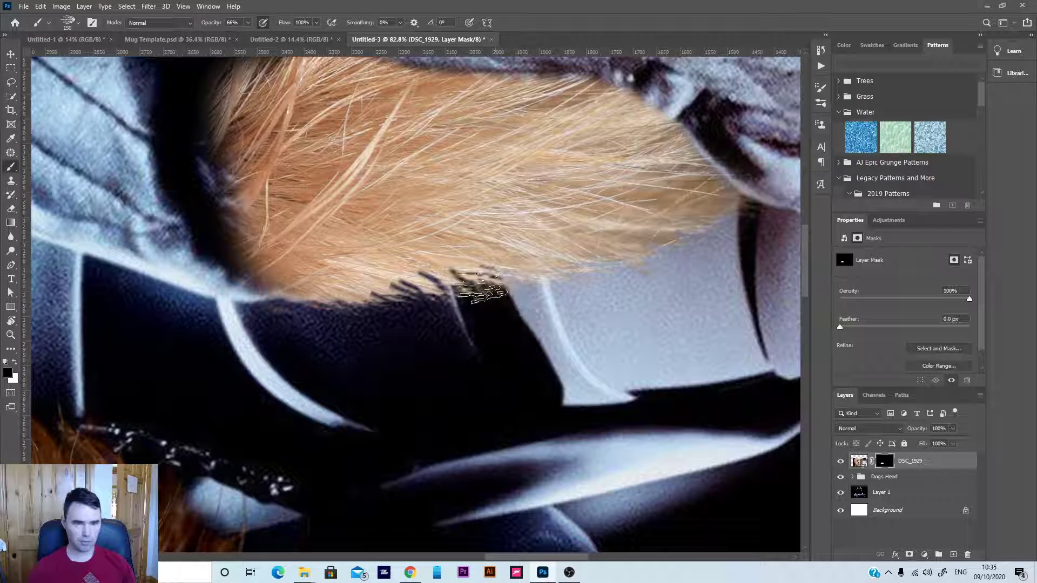
pyautogui.click(247, 23)
pyautogui.moveTo(240, 34); pyautogui.dragTo(236, 35)
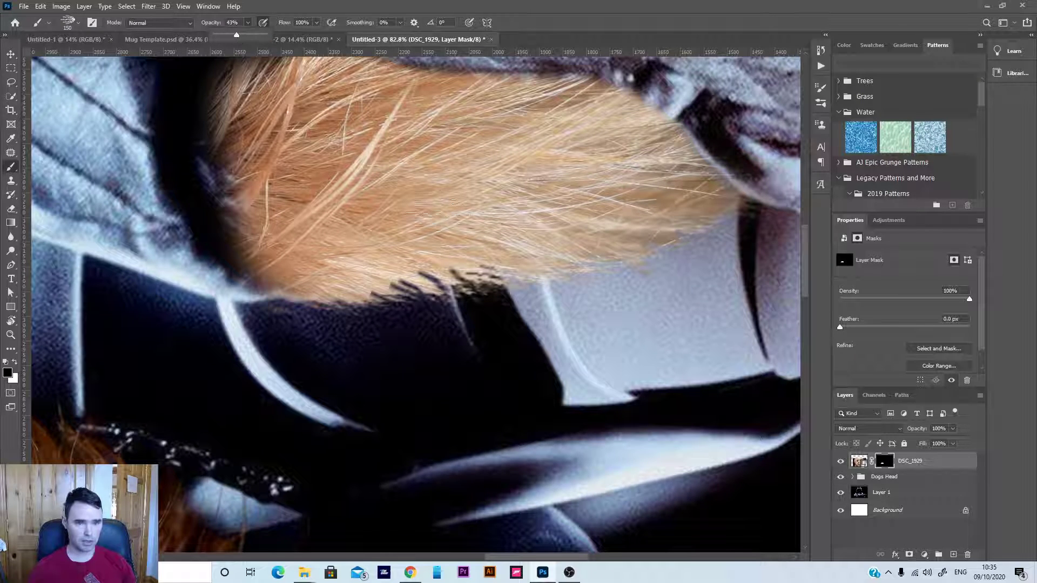
pyautogui.moveTo(425, 311)
pyautogui.mouseDown()
pyautogui.moveTo(374, 312)
pyautogui.moveTo(419, 299)
pyautogui.mouseUp()
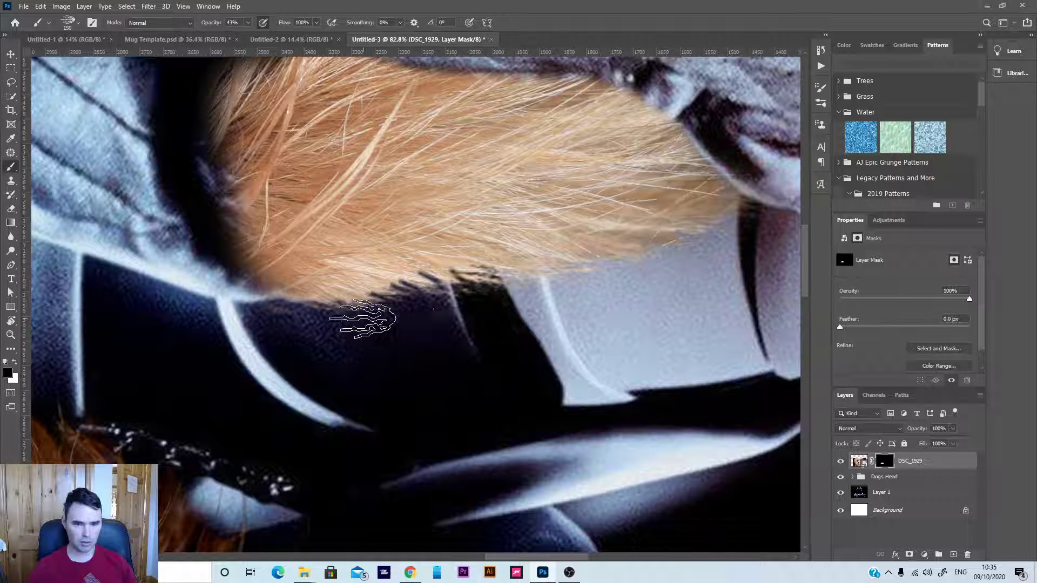
# - Reset the canvas rotation to 0° and check the paw's upper edge against the rest of the image
pyautogui.scroll(-2, 292, 314)
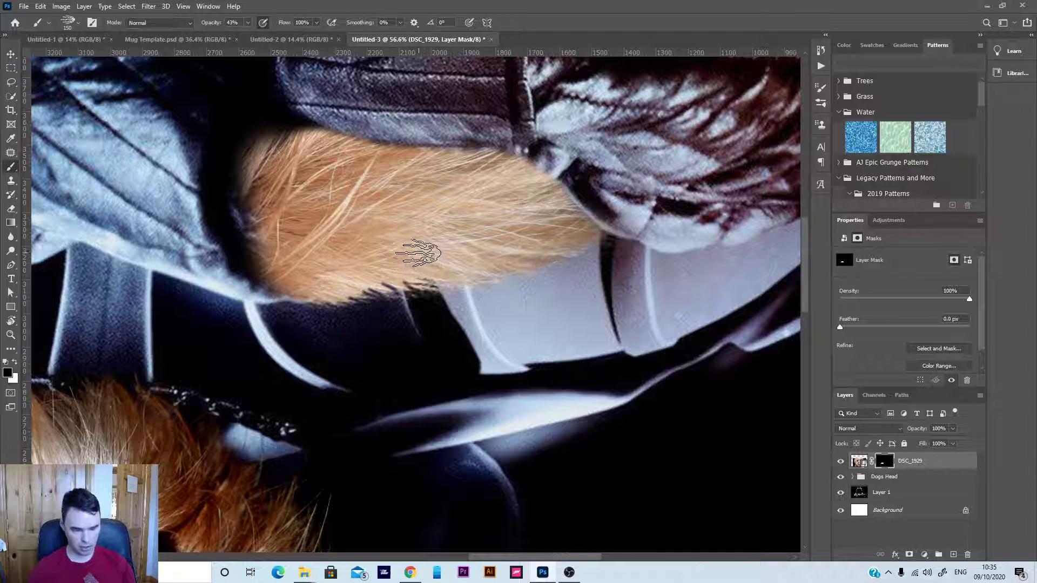
pyautogui.press('r')
pyautogui.click(162, 22)
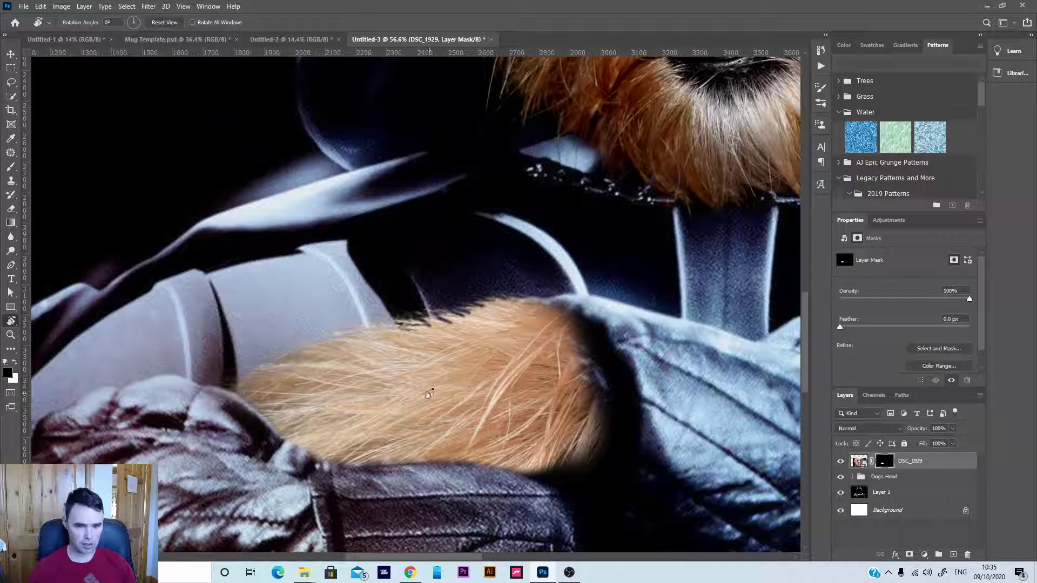
pyautogui.scroll(-4, 429, 393)
pyautogui.scroll(2, 289, 392)
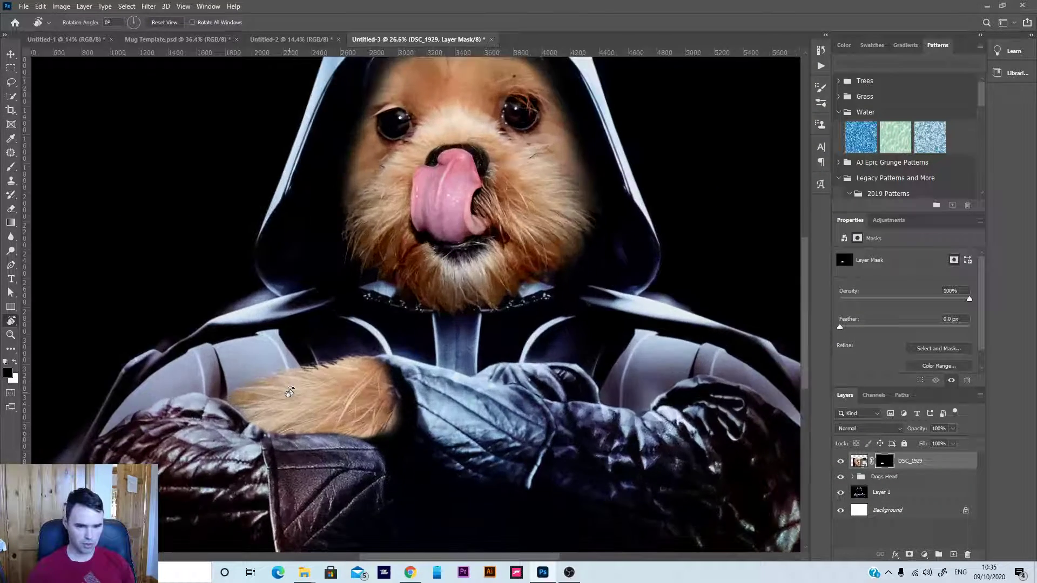
pyautogui.scroll(3, 289, 392)
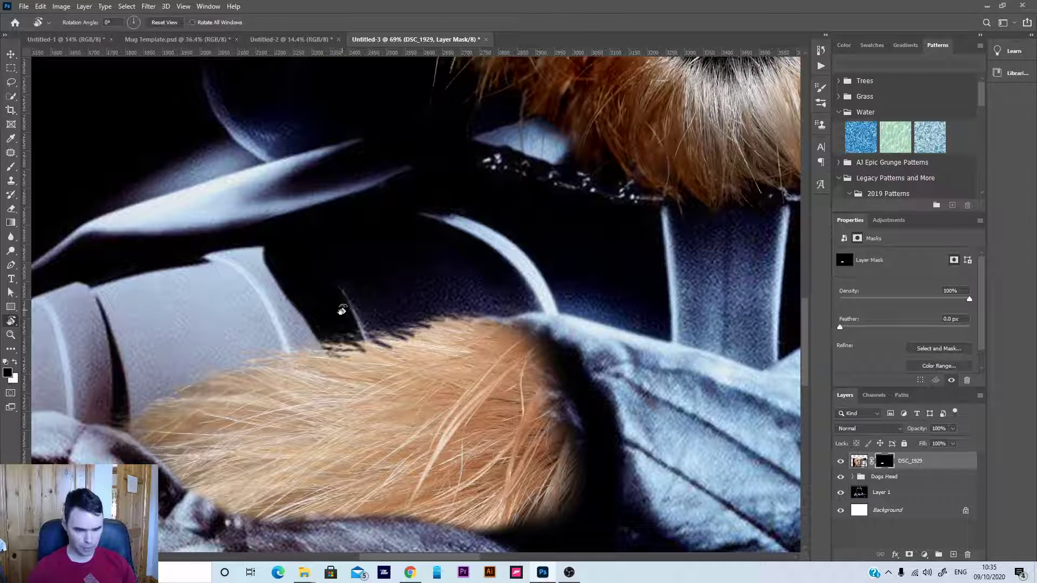
# - Switch back to the soft round brush at 100% opacity and set its size to 400 px
pyautogui.press('b')
pyautogui.click(80, 24)
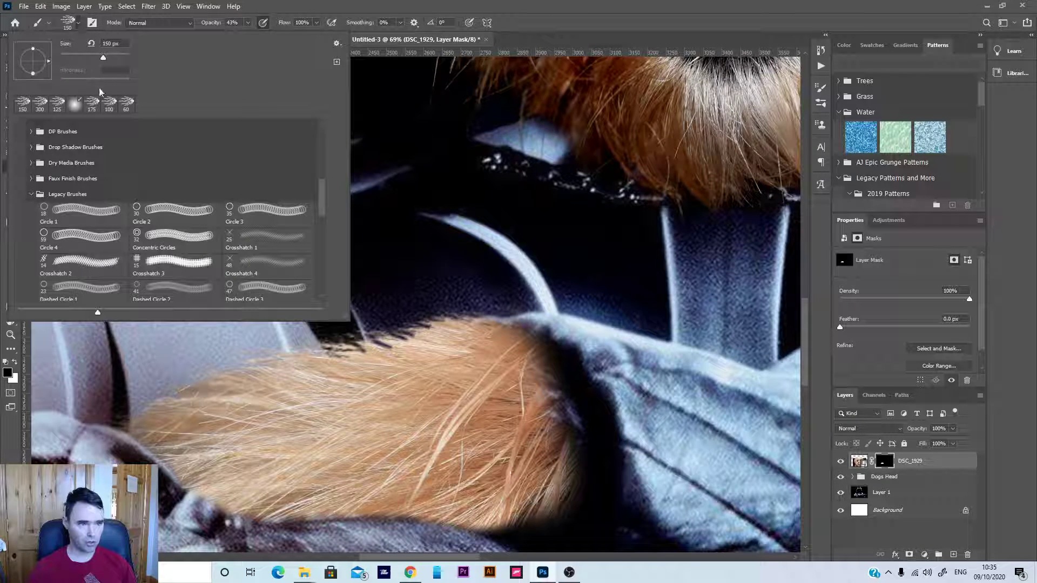
pyautogui.click(75, 106)
pyautogui.click(405, 12)
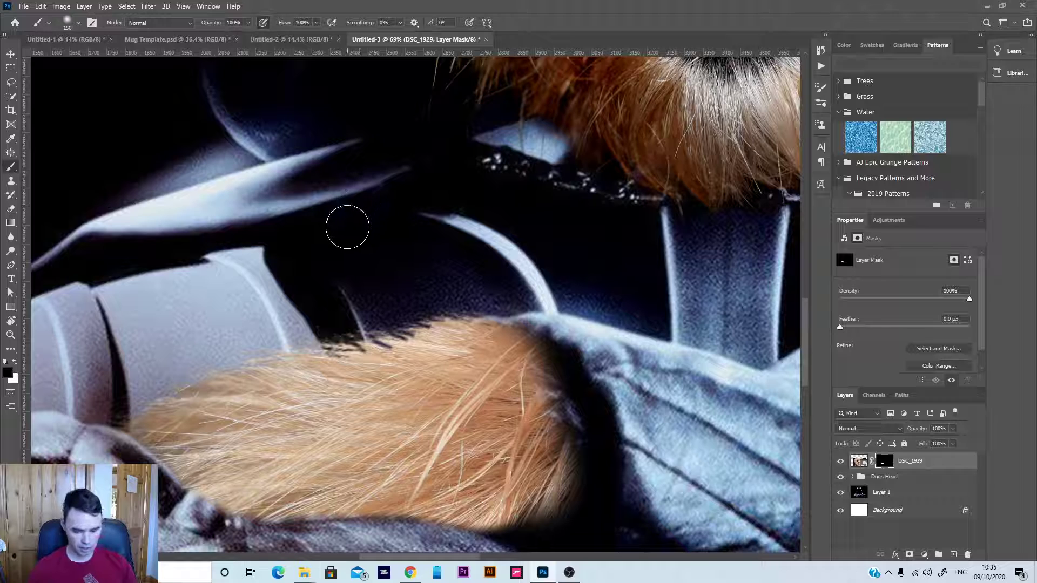
pyautogui.press('[')
pyautogui.press('[')
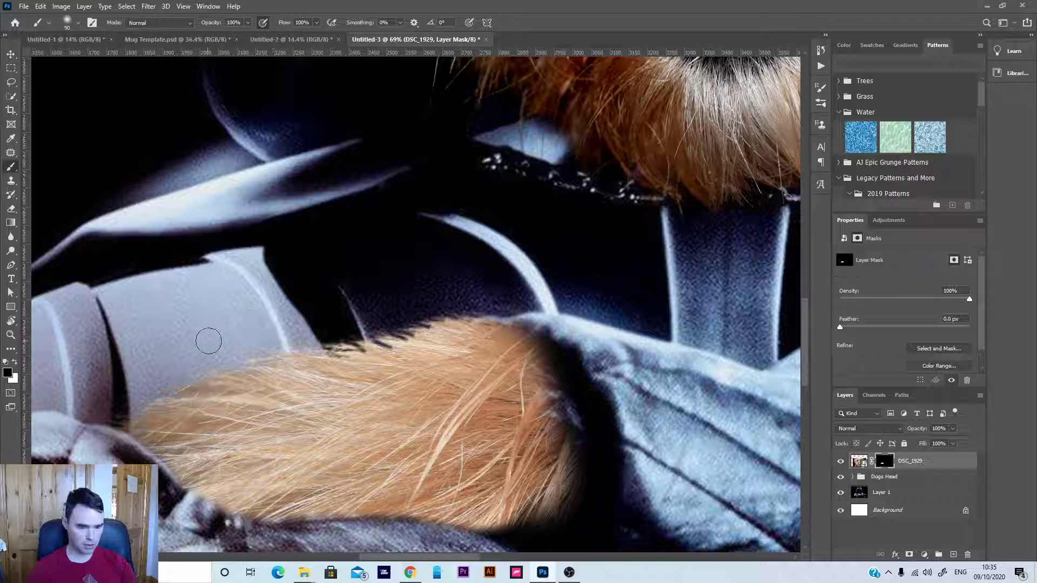
pyautogui.press(']')
pyautogui.press(']')
pyautogui.press(']')
pyautogui.press(']')
pyautogui.press(']')
pyautogui.press(']')
pyautogui.press(']')
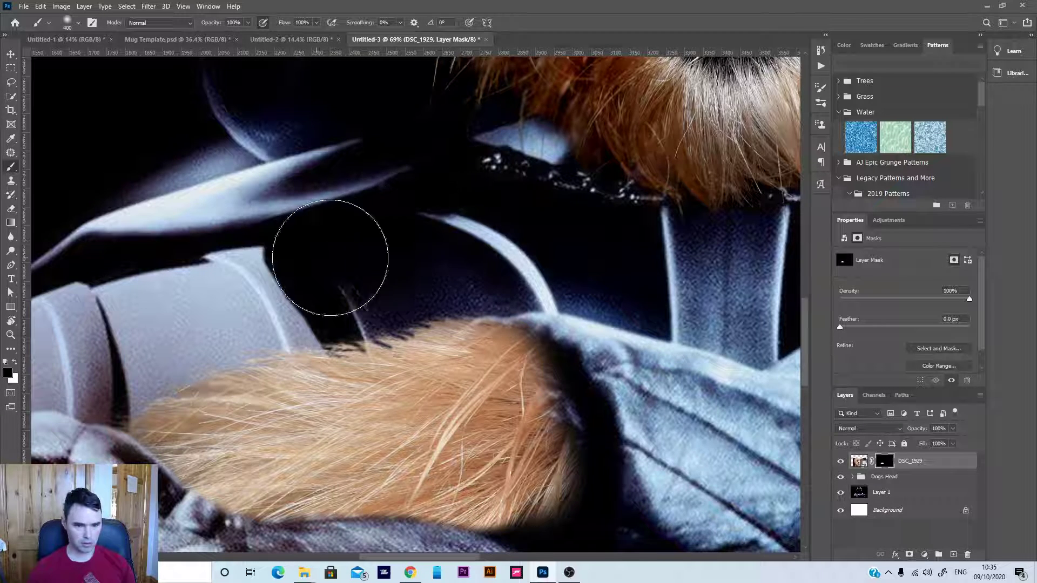
pyautogui.scroll(-10, 530, 380)
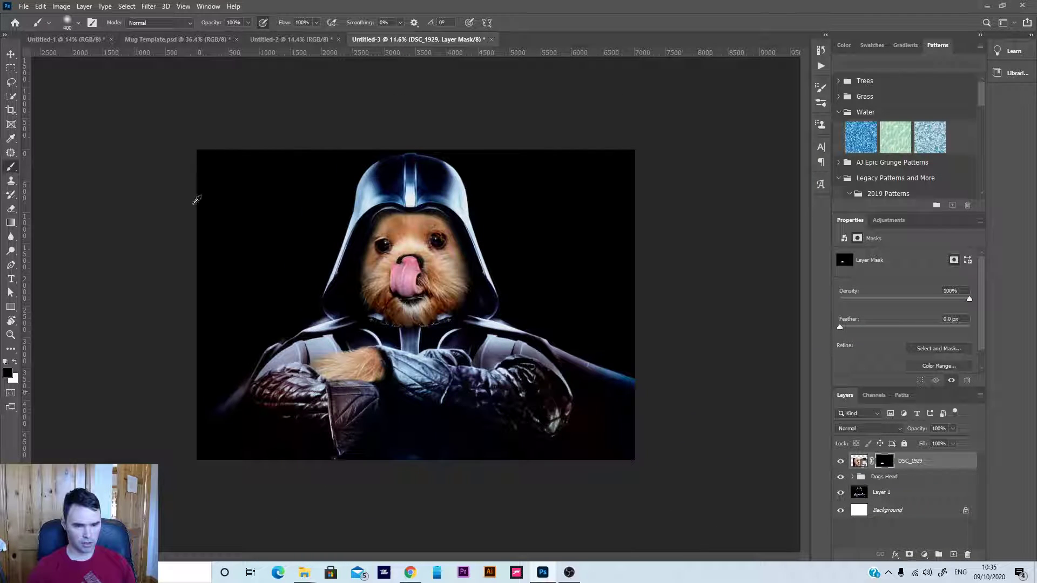
pyautogui.press('v')
pyautogui.scroll(5, 389, 331)
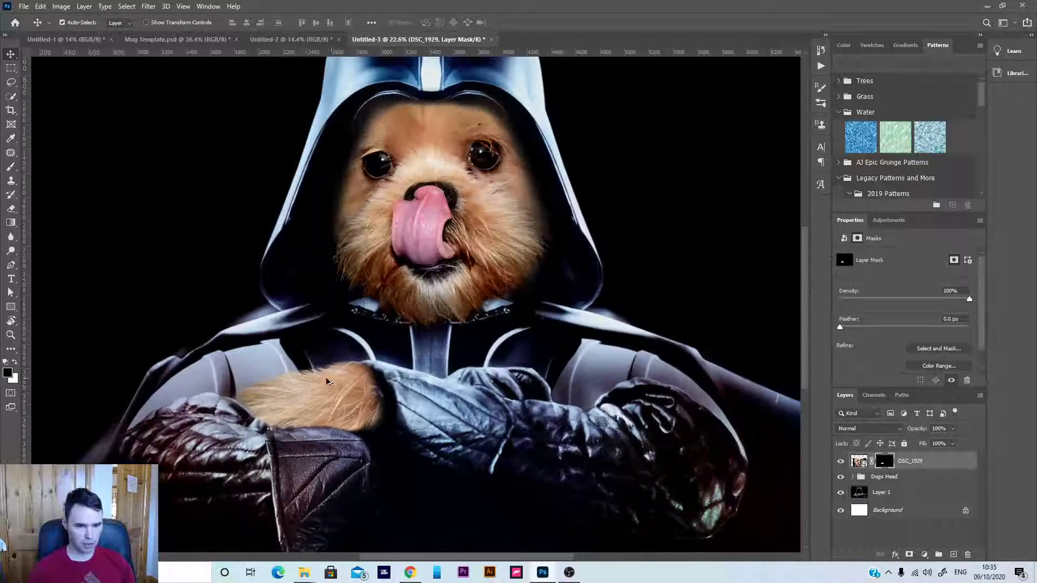
pyautogui.moveTo(286, 404); pyautogui.dragTo(333, 405)
pyautogui.hotkey('ctrl', 'z')
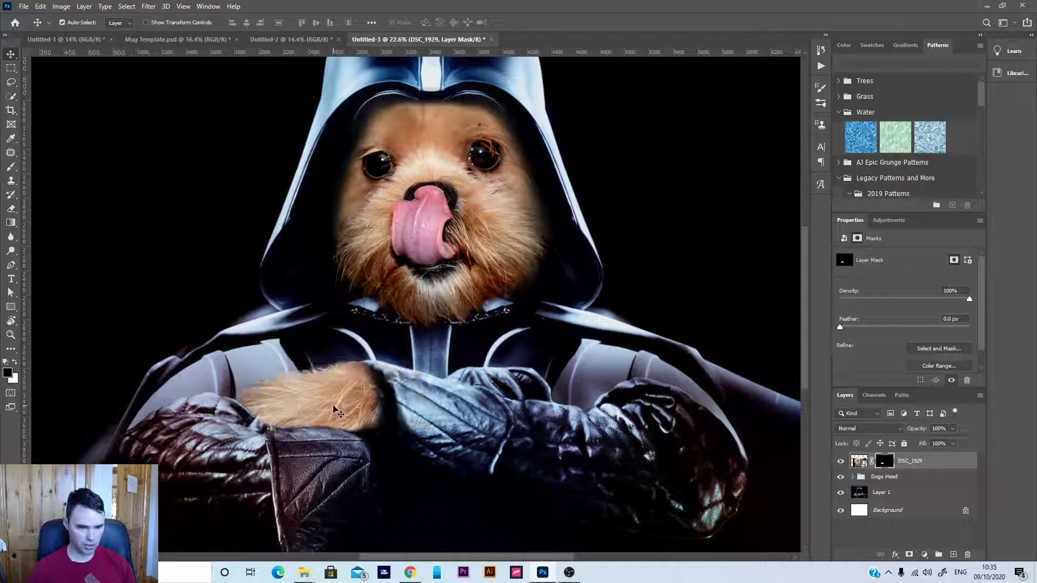
# - Select the image of the DSC_1929 paw layer instead of its mask and rasterize the layer
pyautogui.scroll(5, 263, 393)
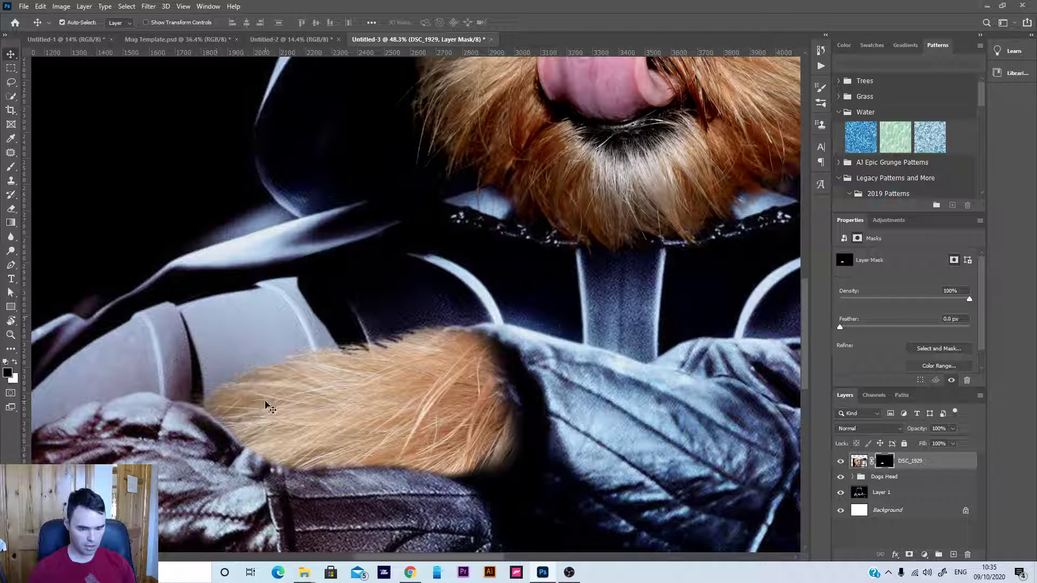
pyautogui.hotkey('ctrl', 't')
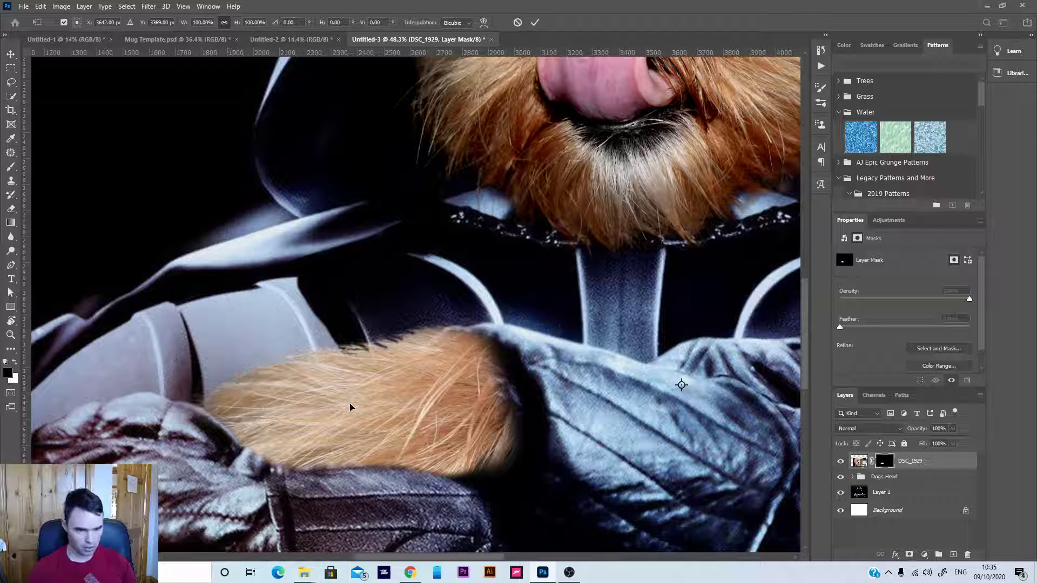
pyautogui.click(930, 466)
pyautogui.rightClick(931, 467)
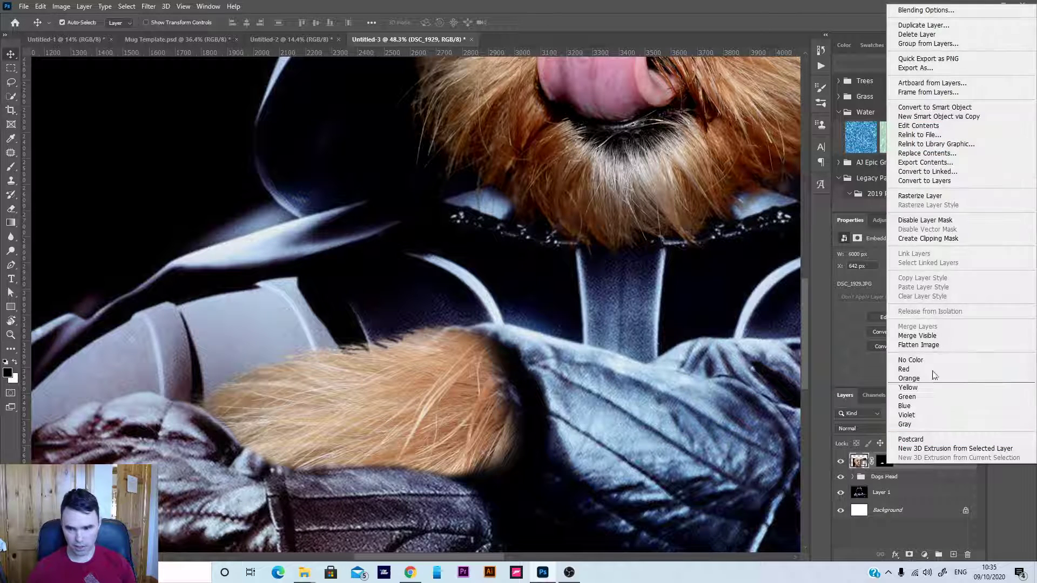
pyautogui.click(931, 196)
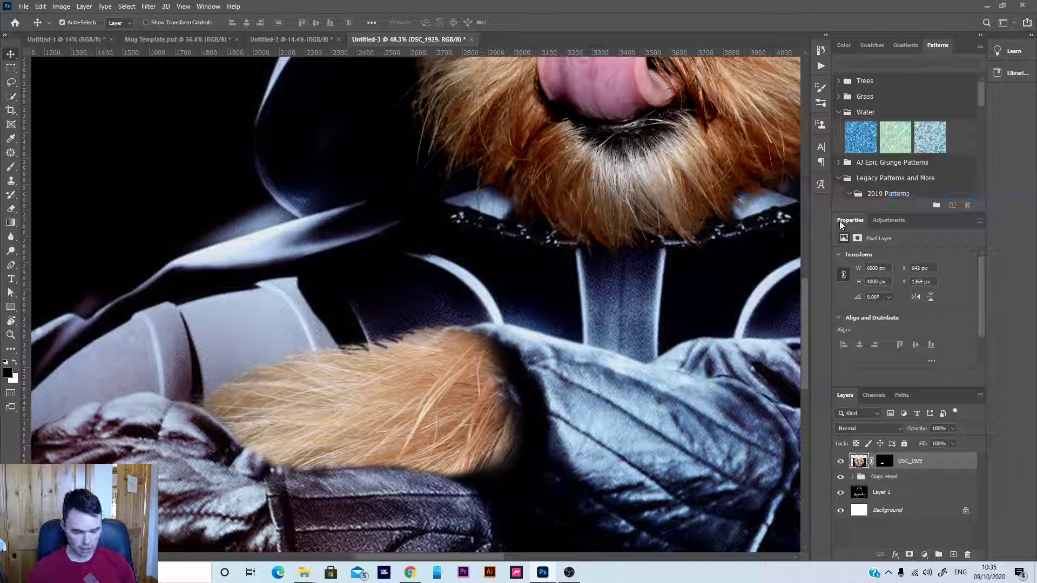
# - Start warping the DSC_1929 paw layer and pull its left edge inward and down to shift the fur within the glove
pyautogui.hotkey('ctrl', 't')
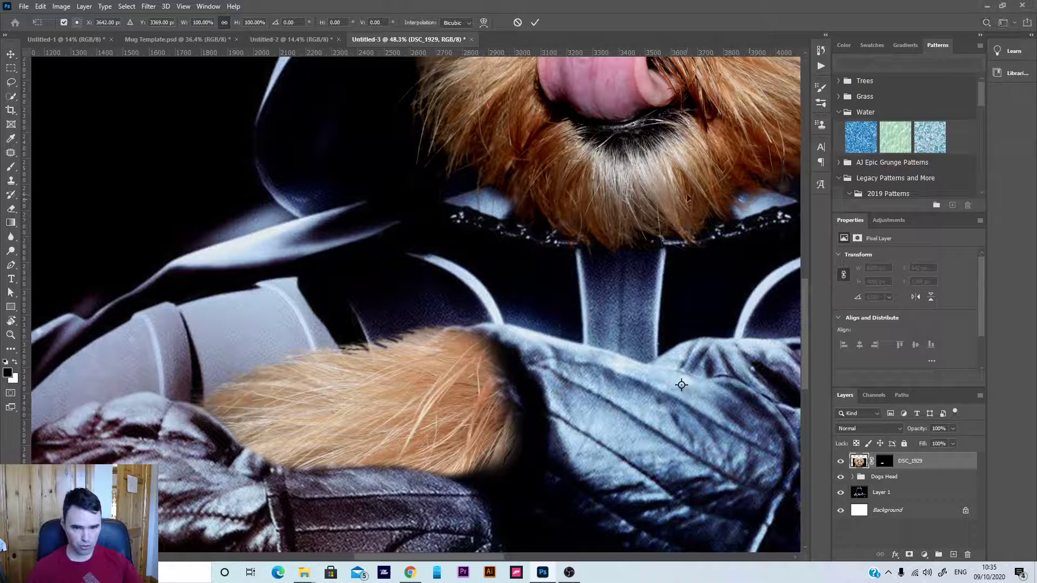
pyautogui.click(484, 22)
pyautogui.scroll(-5, 262, 348)
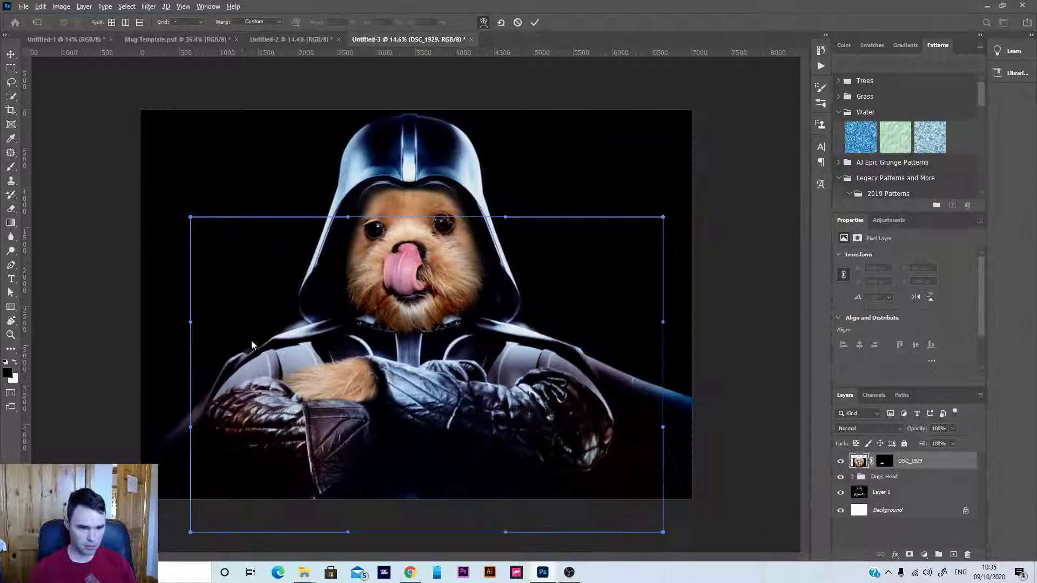
pyautogui.scroll(3, 190, 326)
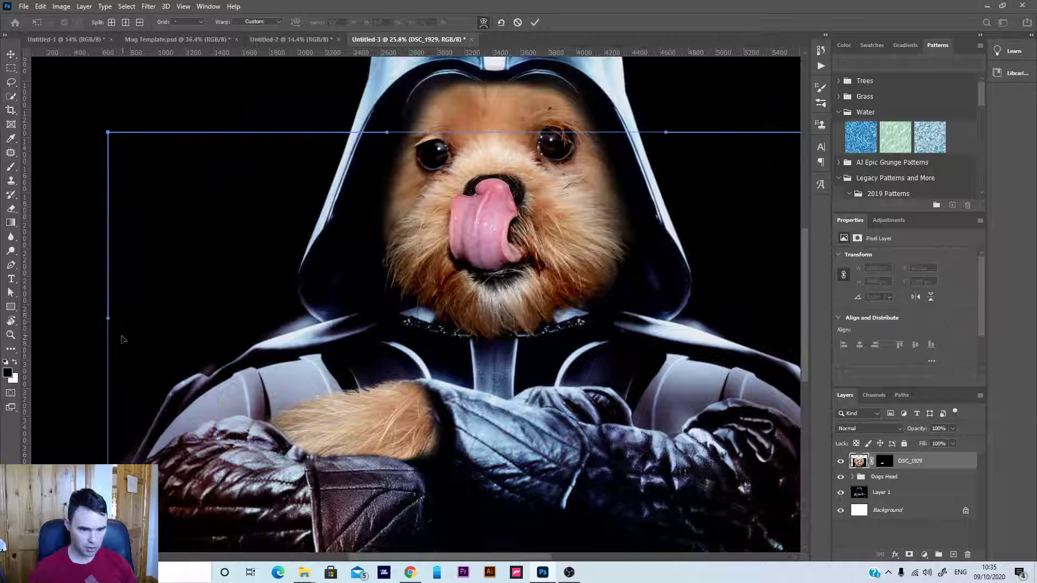
pyautogui.moveTo(109, 322); pyautogui.dragTo(120, 341)
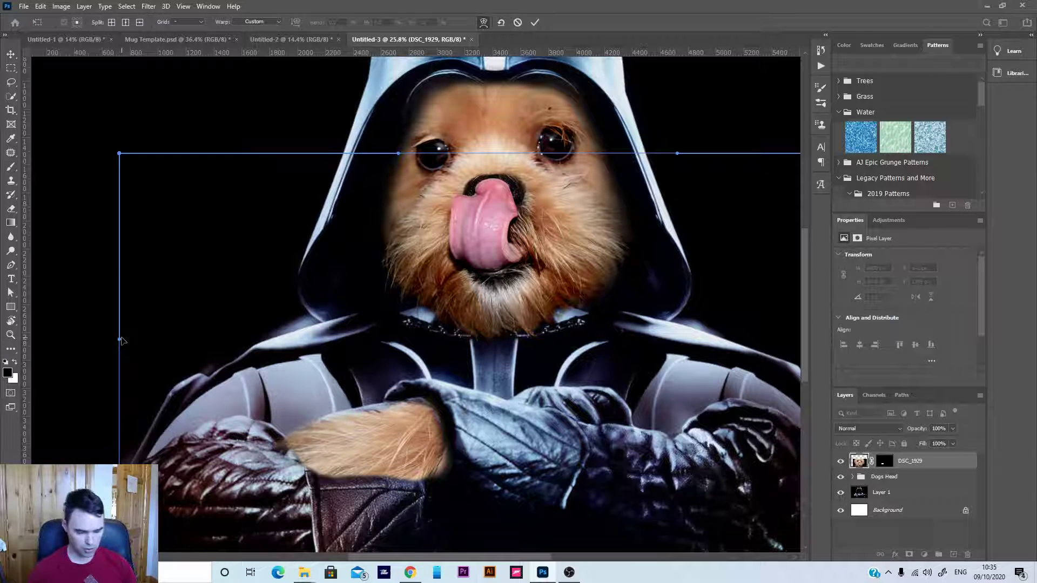
pyautogui.hotkey('ctrl', 'z')
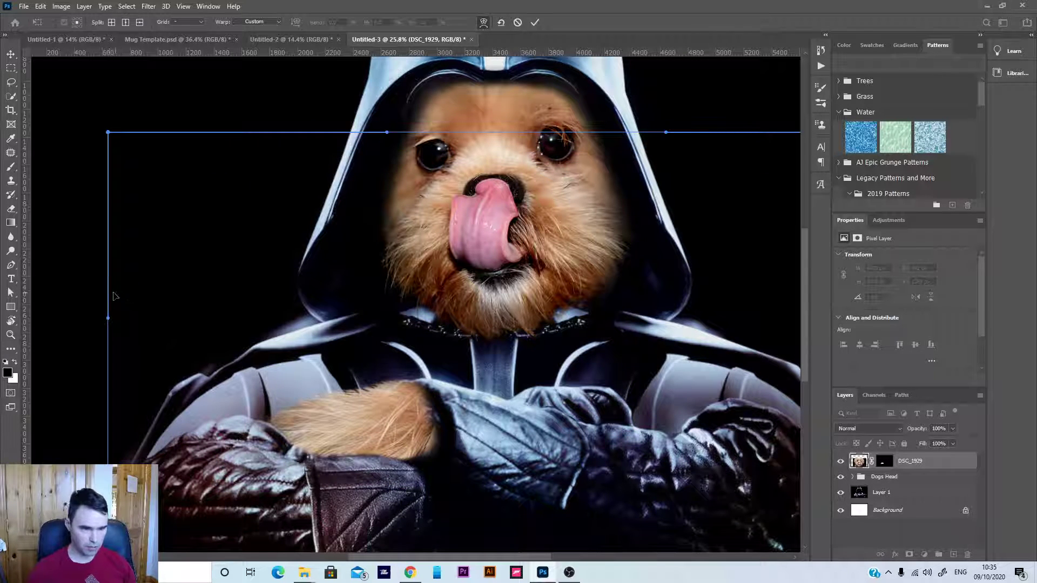
pyautogui.moveTo(109, 323); pyautogui.dragTo(146, 379)
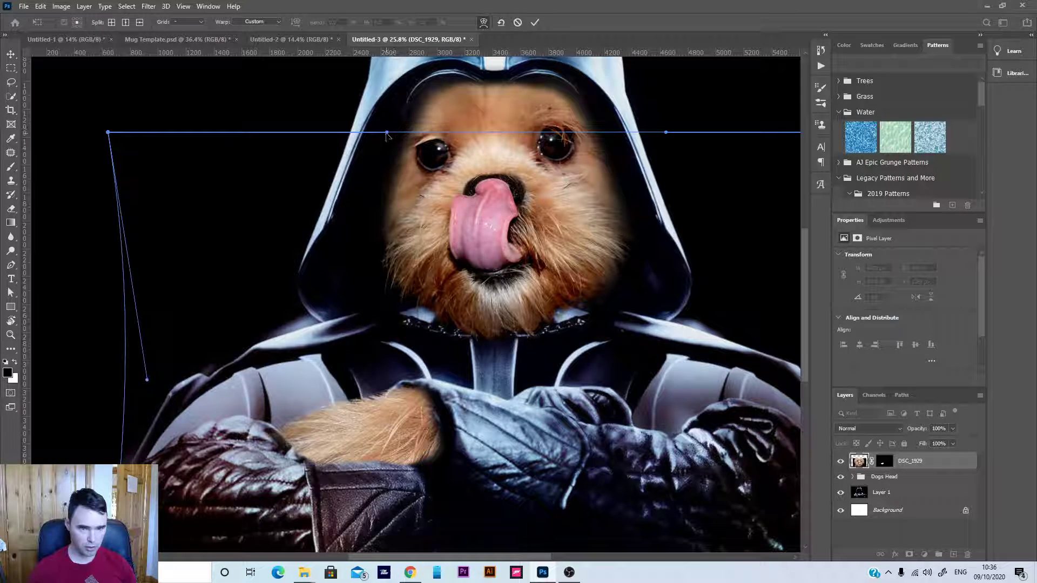
# - Arch the warp's upper edge upward, move its upper-left corner inward and down, and apply the warp to the paw layer
pyautogui.moveTo(386, 133); pyautogui.dragTo(380, 65)
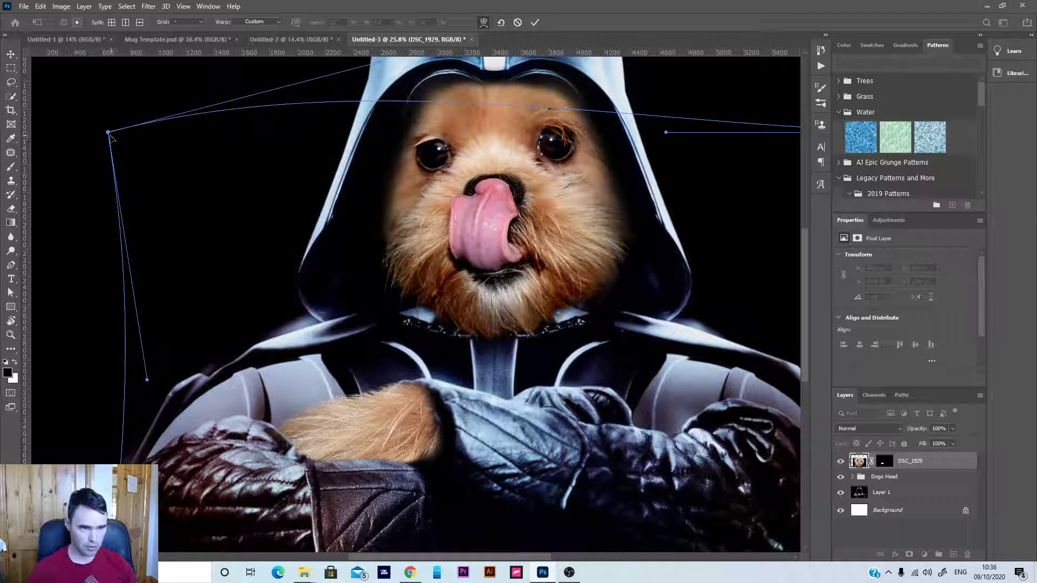
pyautogui.moveTo(108, 133); pyautogui.dragTo(118, 171)
pyautogui.scroll(3, 549, 107)
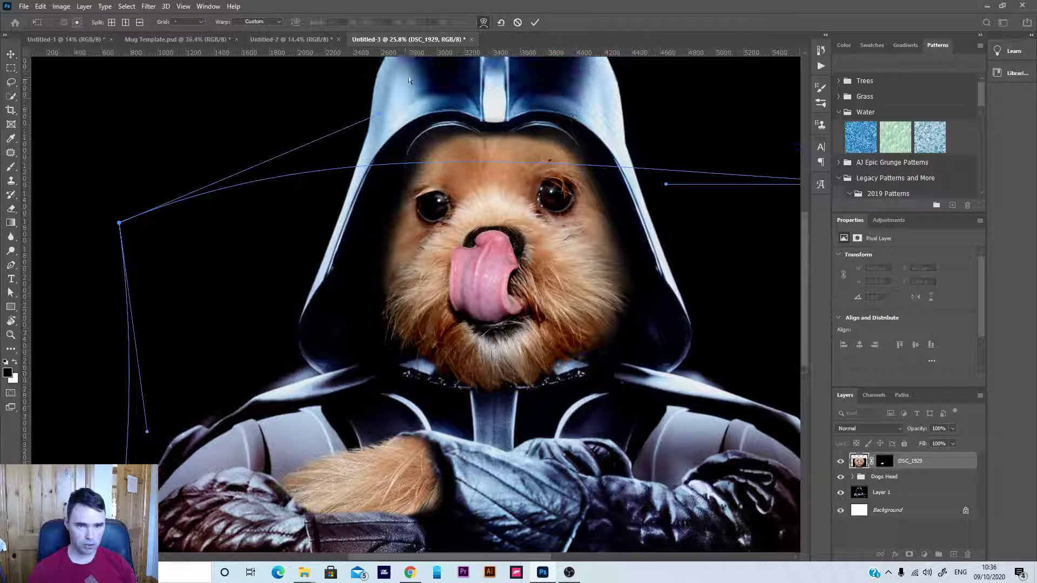
pyautogui.moveTo(378, 114); pyautogui.dragTo(375, 92)
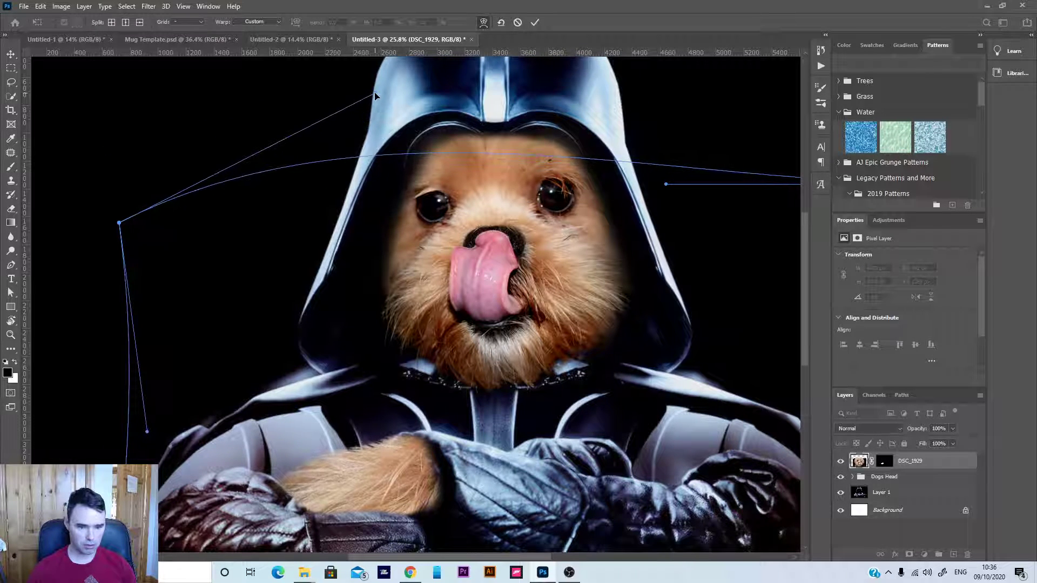
pyautogui.click(534, 23)
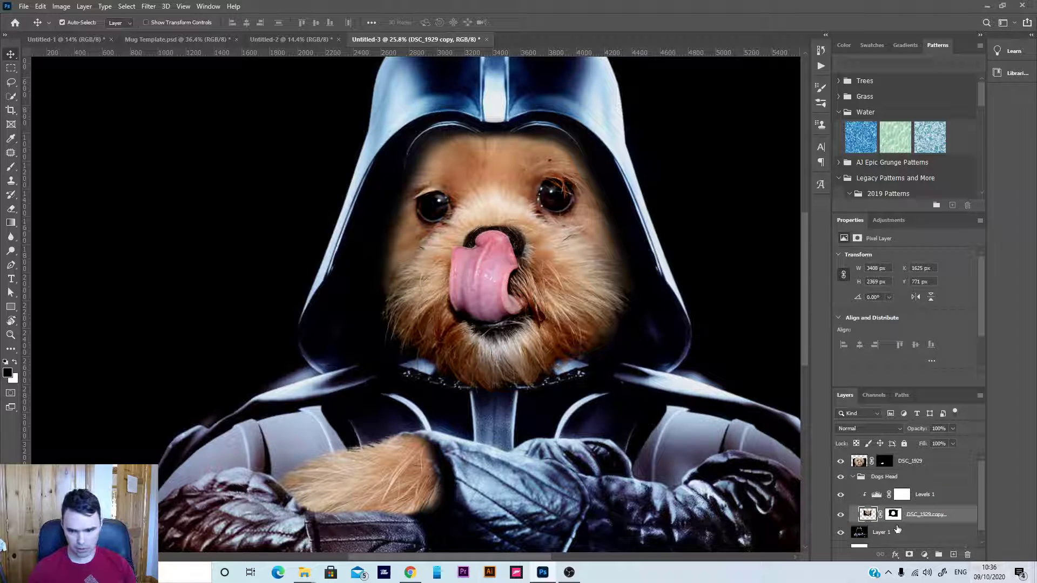
# - Select the mask of the dog-head layer in the Dogs Head group and reduce the soft round brush to 125 px
pyautogui.click(893, 513)
pyautogui.press('b')
pyautogui.scroll(5, 450, 510)
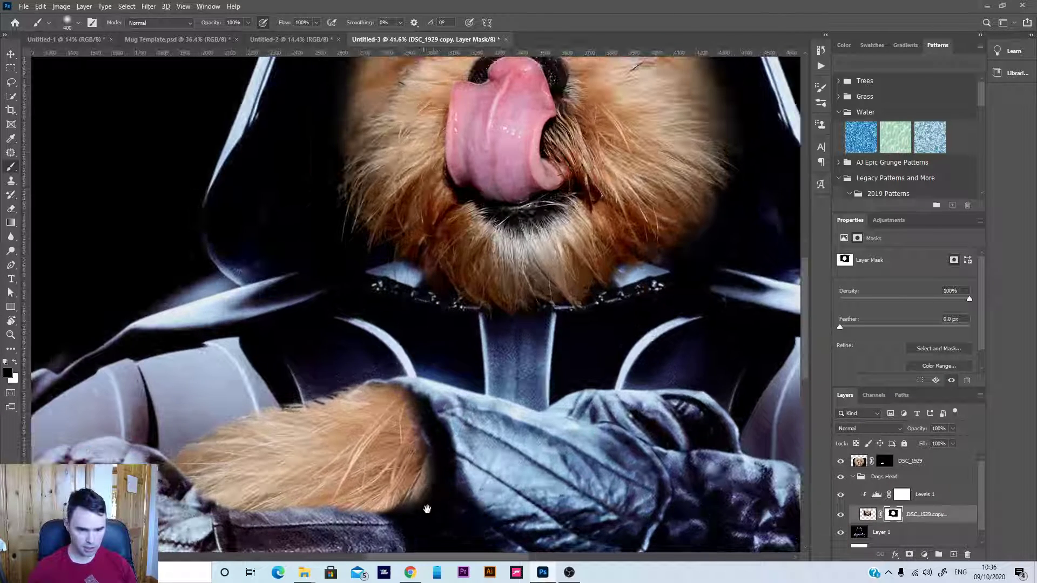
pyautogui.moveTo(427, 506); pyautogui.dragTo(525, 372)
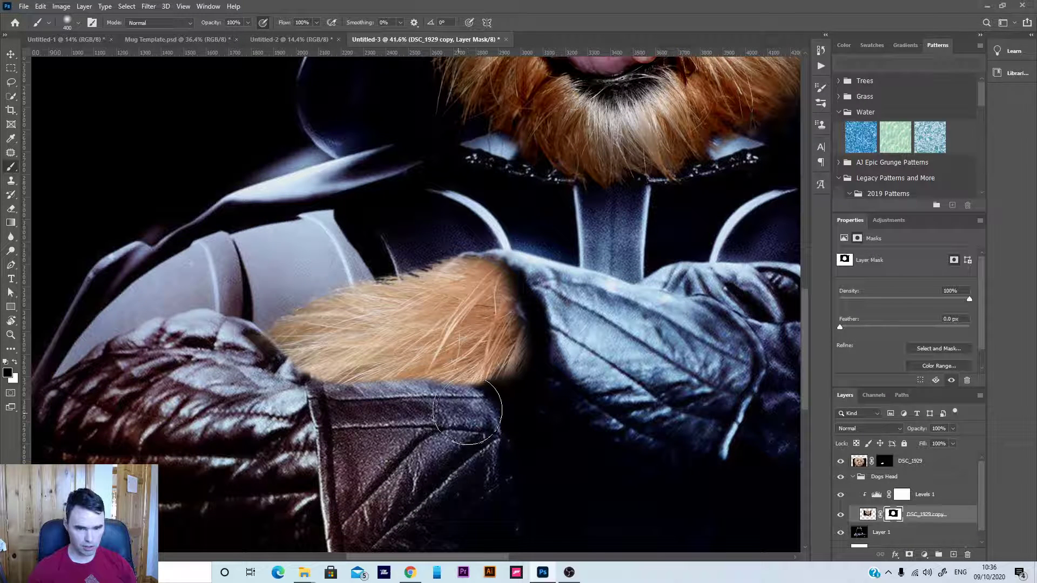
pyautogui.press('x')
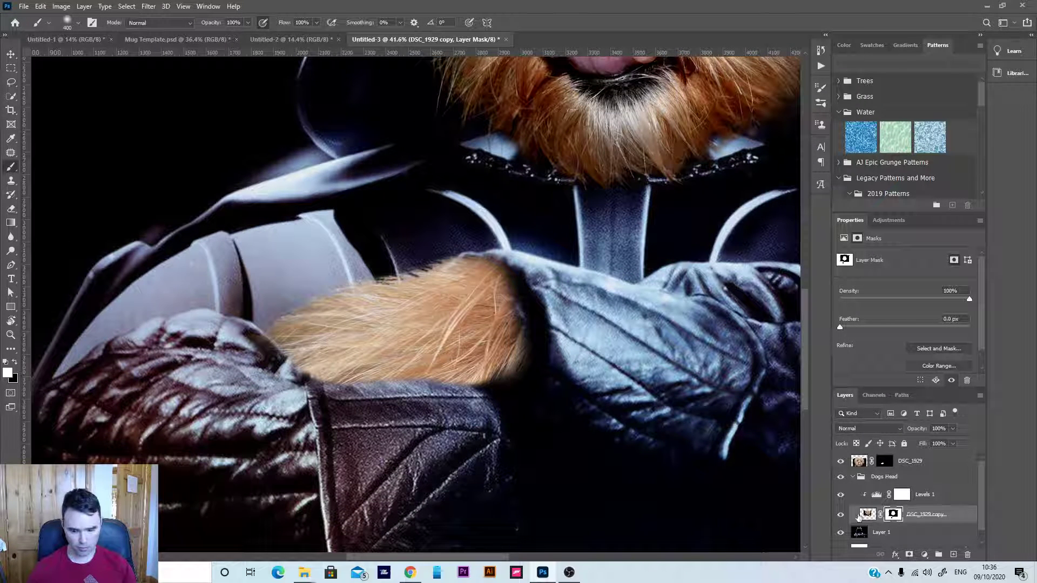
pyautogui.press('[')
pyautogui.press('[')
pyautogui.press('[')
pyautogui.press('[')
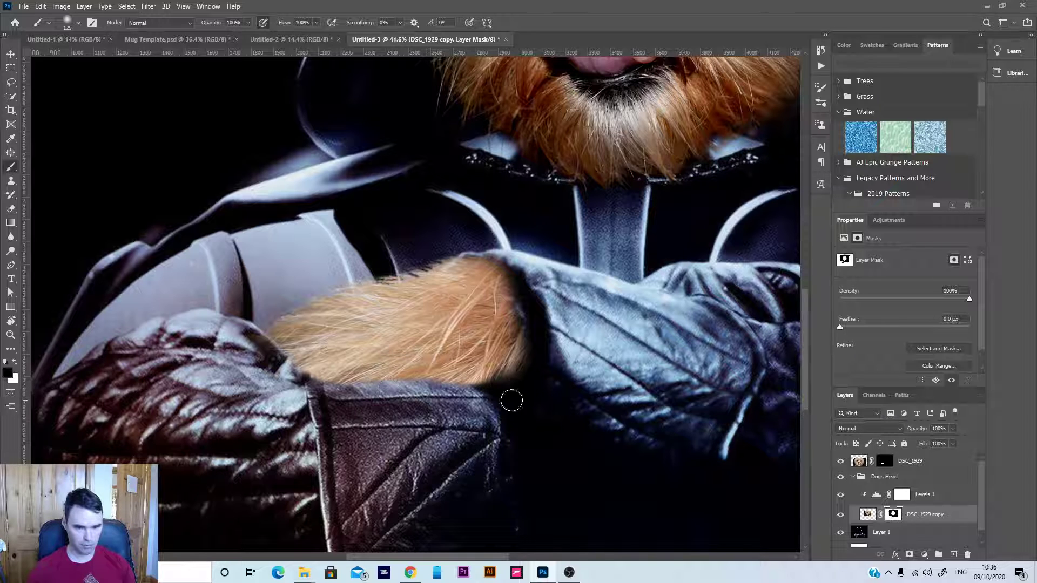
# - Collapse the Dogs Head group and make the DSC_1929 paw layer active
pyautogui.click(874, 515)
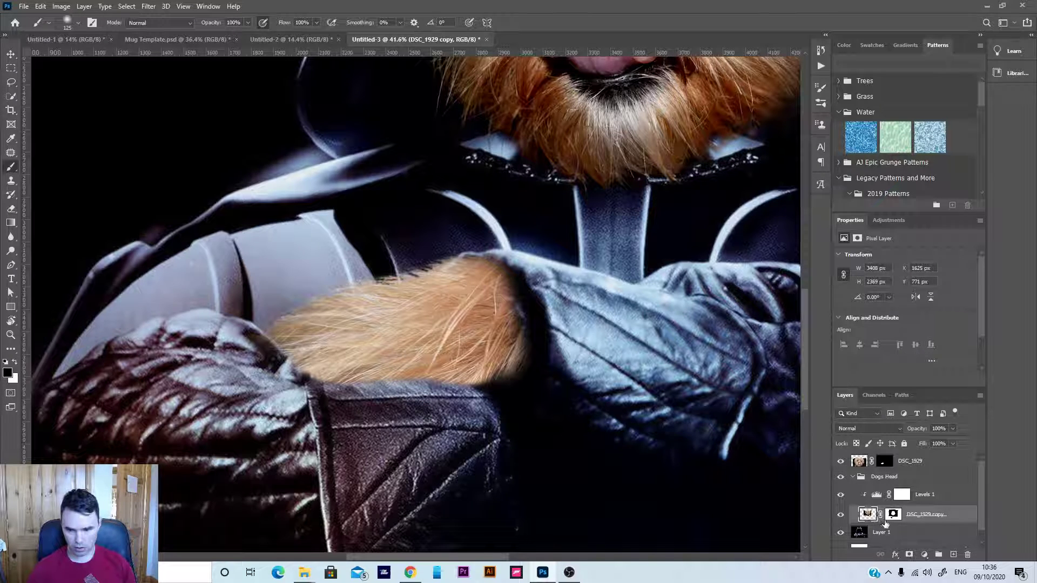
pyautogui.click(891, 516)
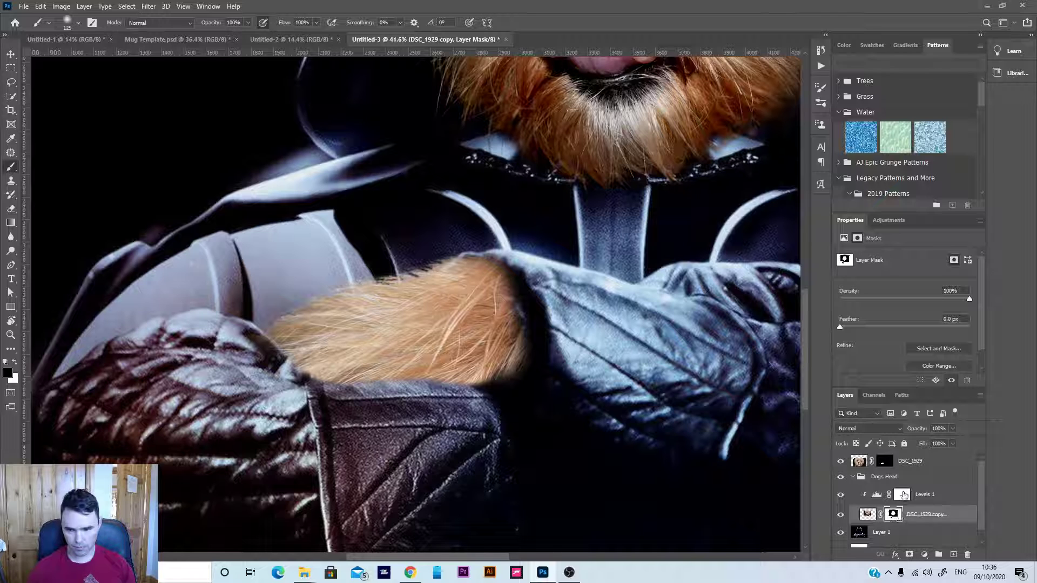
pyautogui.click(852, 477)
pyautogui.hotkey('ctrl', '0')
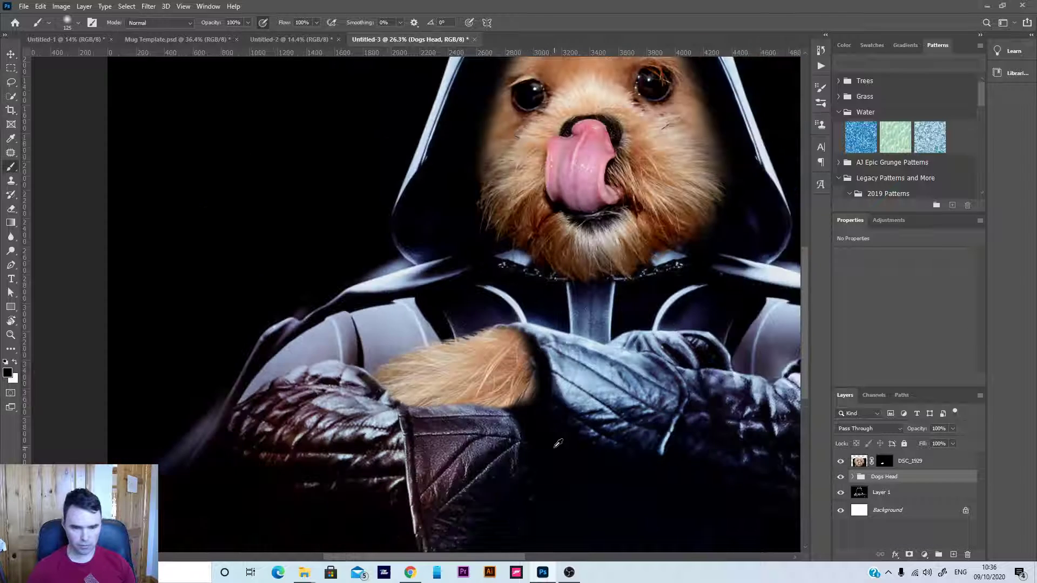
pyautogui.click(10, 54)
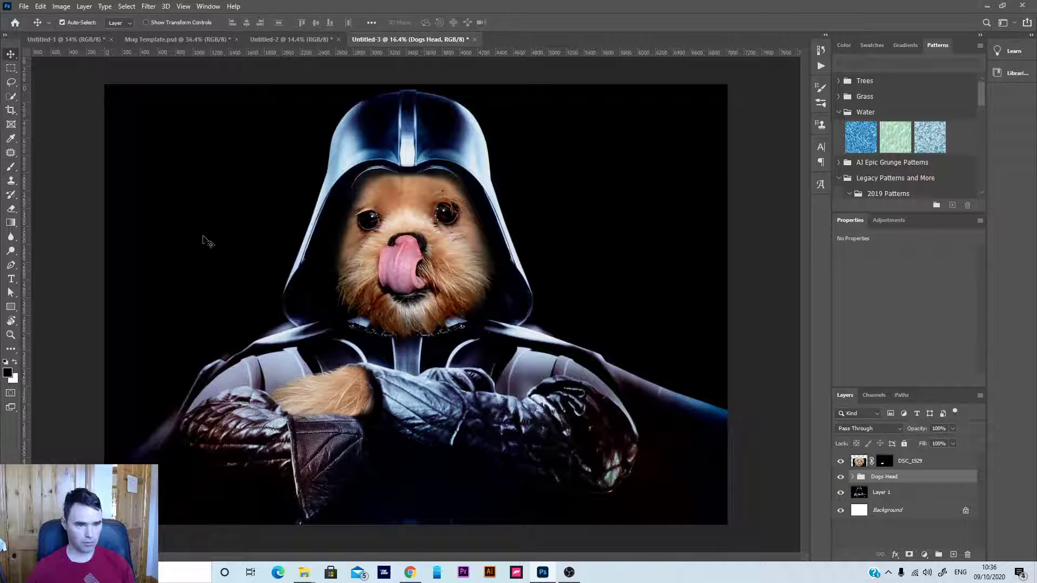
pyautogui.click(322, 408)
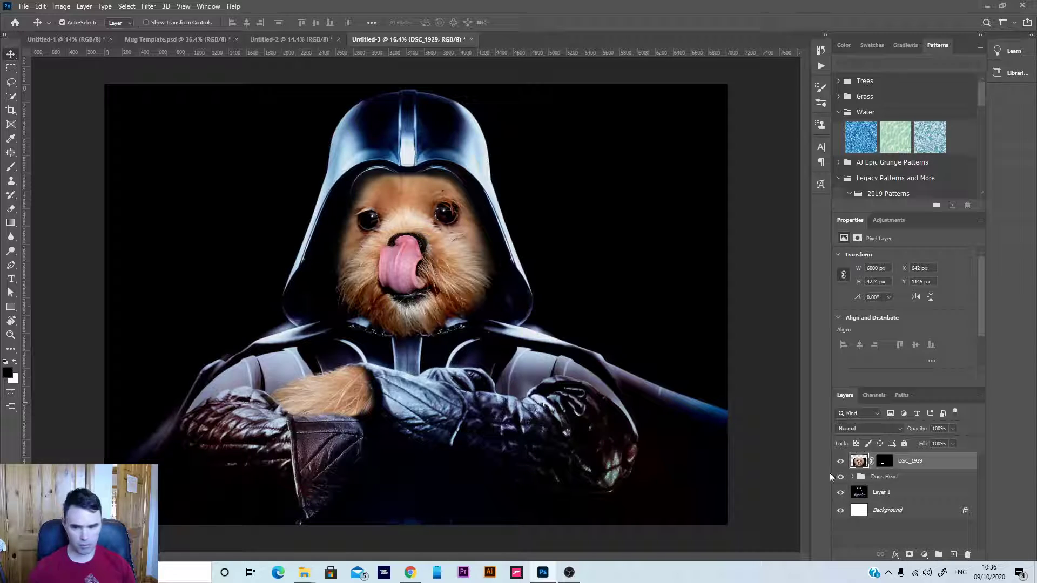
# - Paint black on the DSC_1929 layer mask along the paw's lower edge to clean up the fur where it meets the glove cuff
pyautogui.click(884, 461)
pyautogui.press('b')
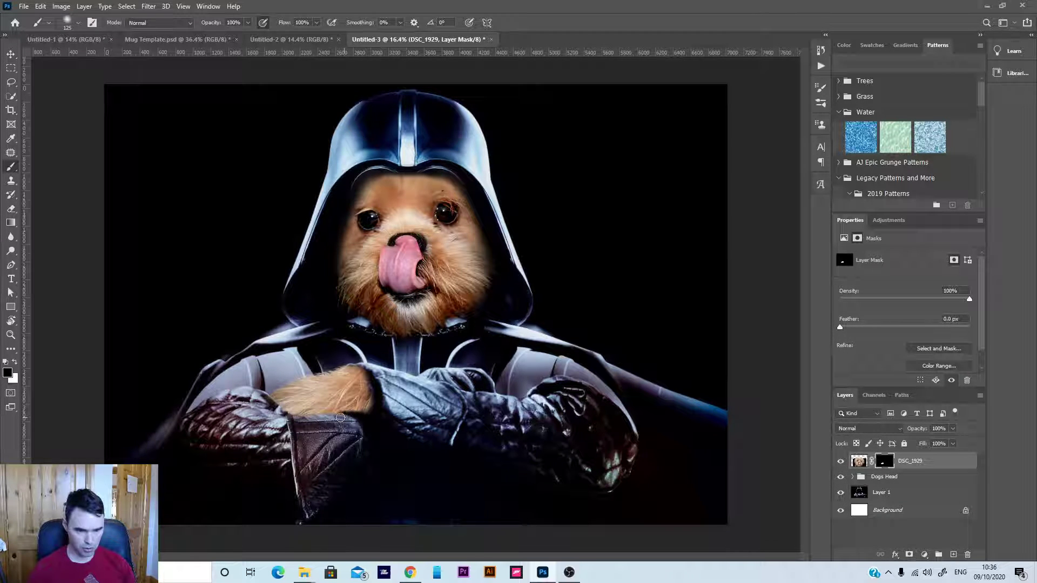
pyautogui.scroll(5, 290, 420)
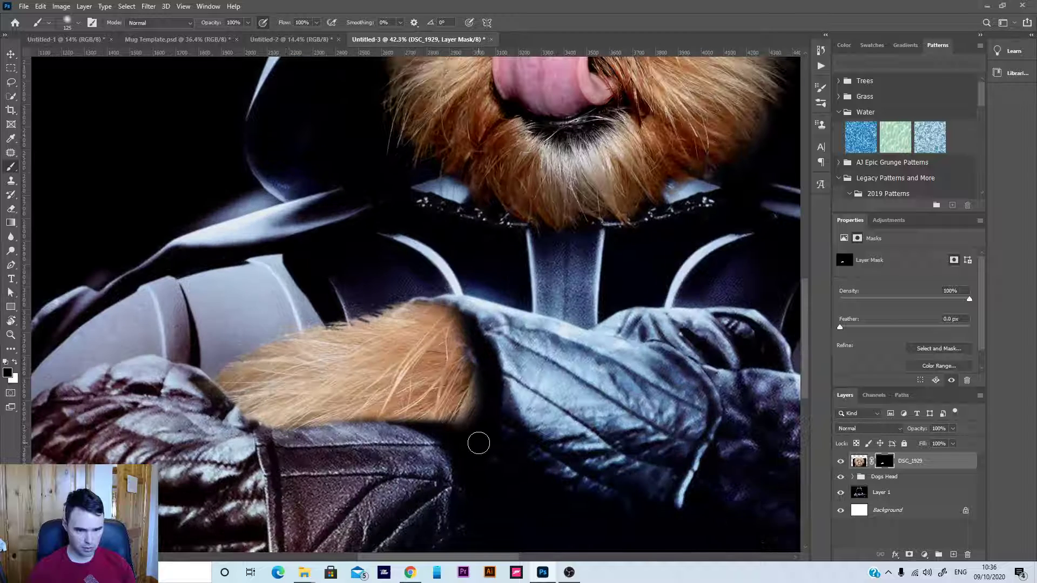
pyautogui.moveTo(332, 443)
pyautogui.mouseDown()
pyautogui.moveTo(260, 432)
pyautogui.moveTo(378, 429)
pyautogui.moveTo(271, 435)
pyautogui.moveTo(244, 425)
pyautogui.mouseUp()
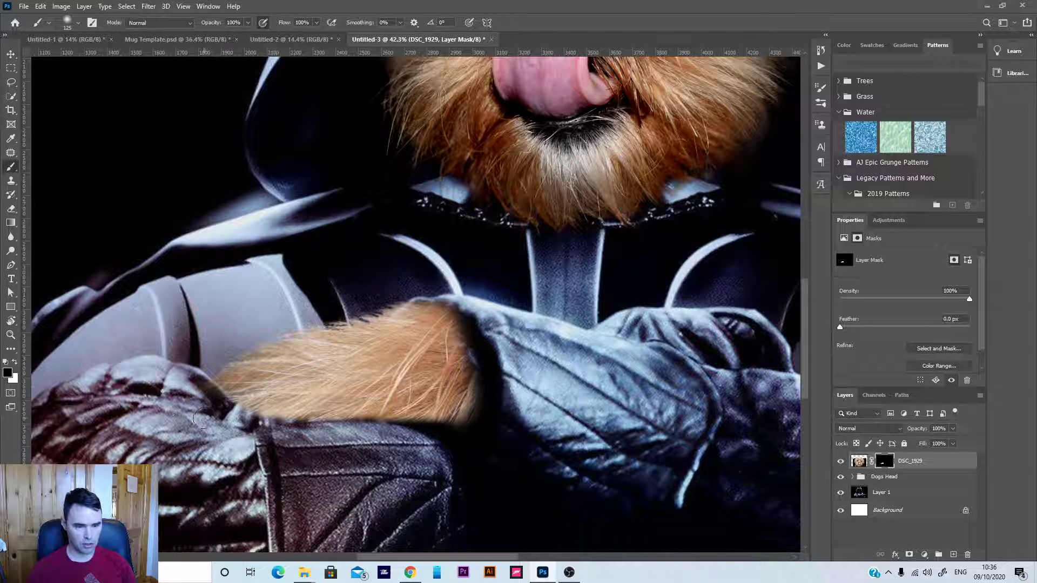
pyautogui.scroll(-5, 309, 441)
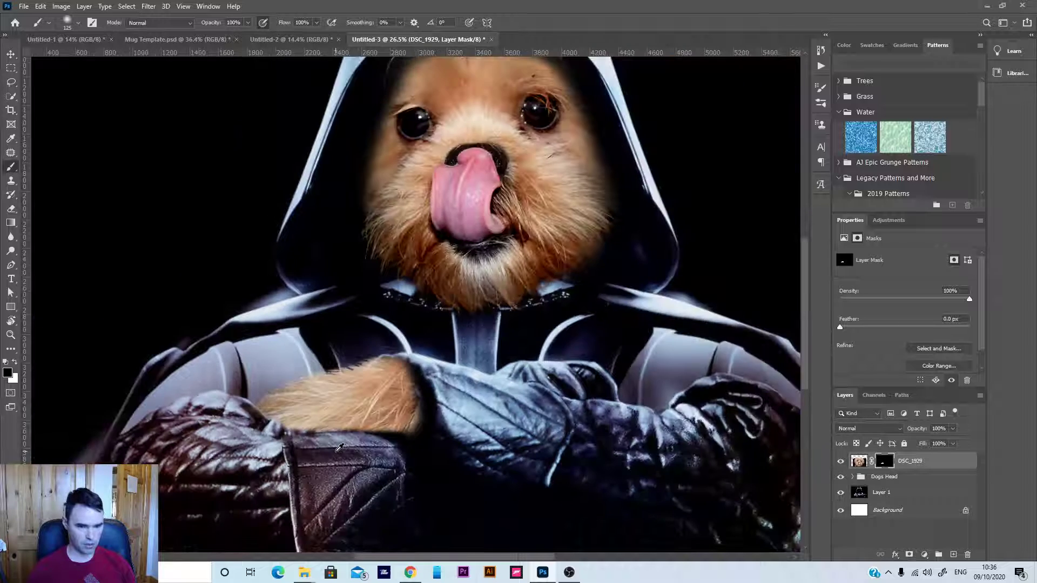
# - Add a Levels adjustment clipped to the DSC_1929 paw layer and raise its shadow input level to 58
pyautogui.click(860, 462)
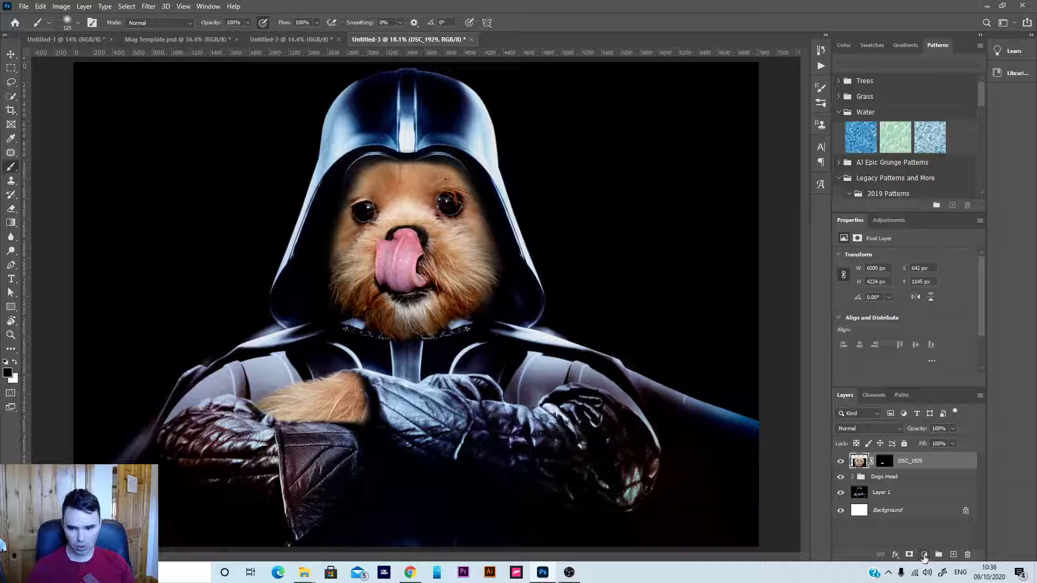
pyautogui.click(924, 556)
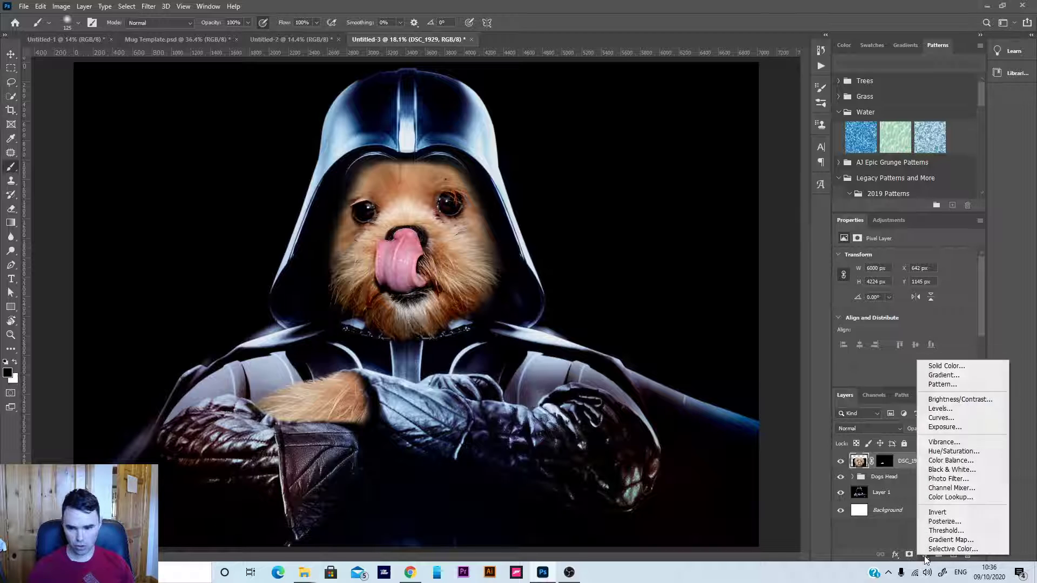
pyautogui.click(944, 415)
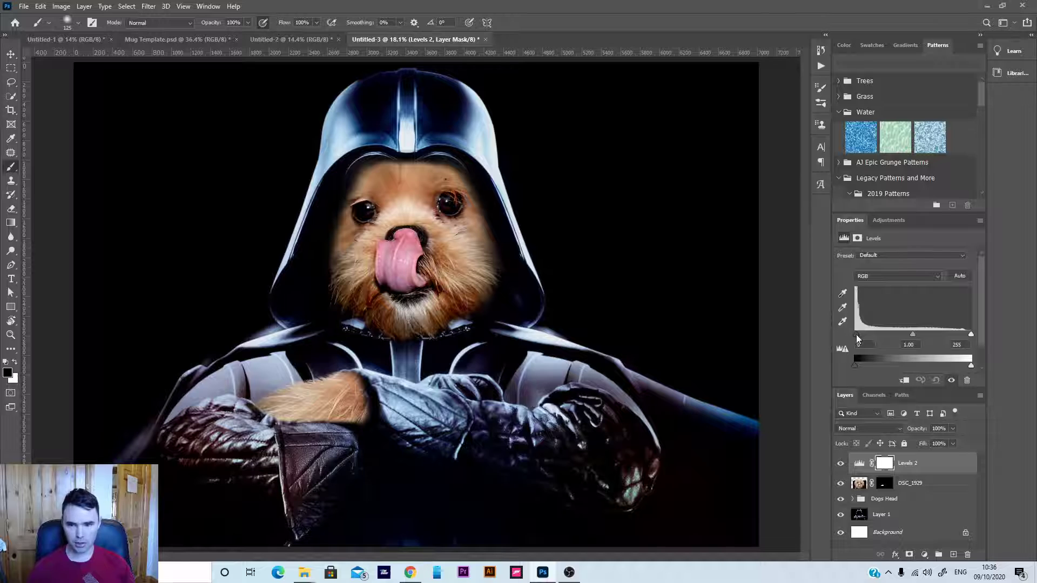
pyautogui.moveTo(857, 334); pyautogui.dragTo(861, 333)
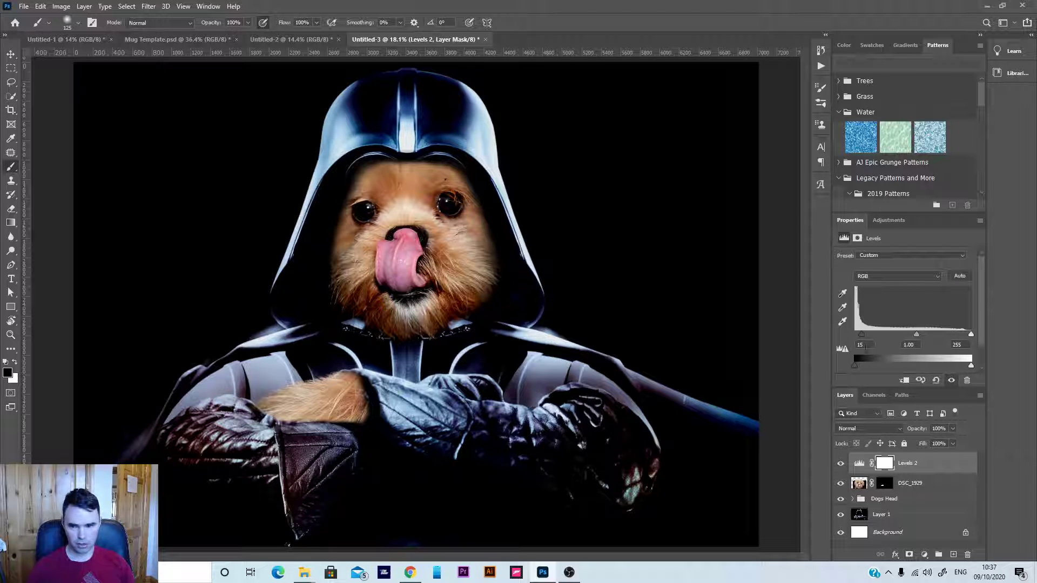
pyautogui.click(904, 381)
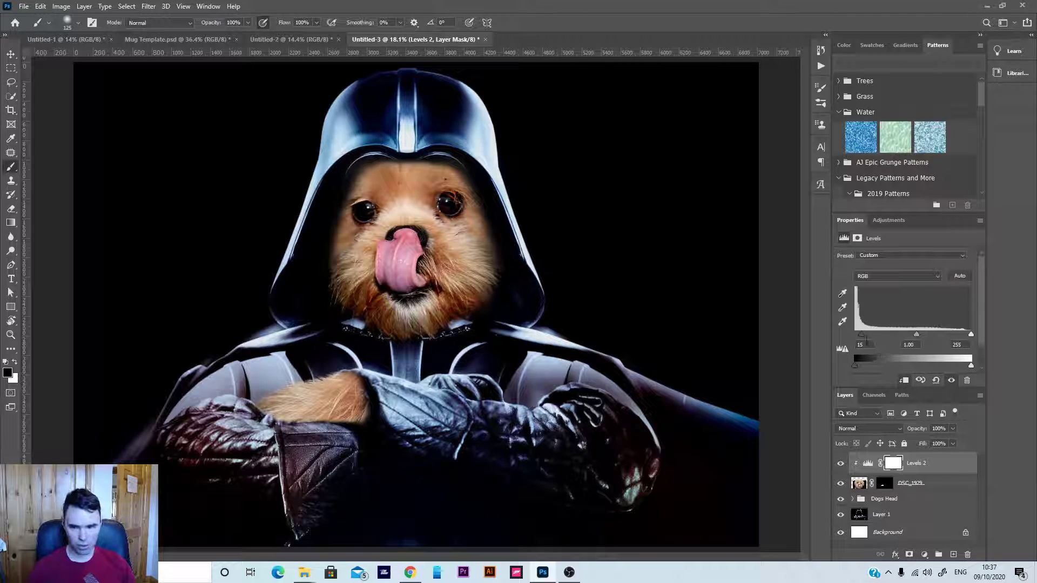
pyautogui.moveTo(861, 335); pyautogui.dragTo(879, 328)
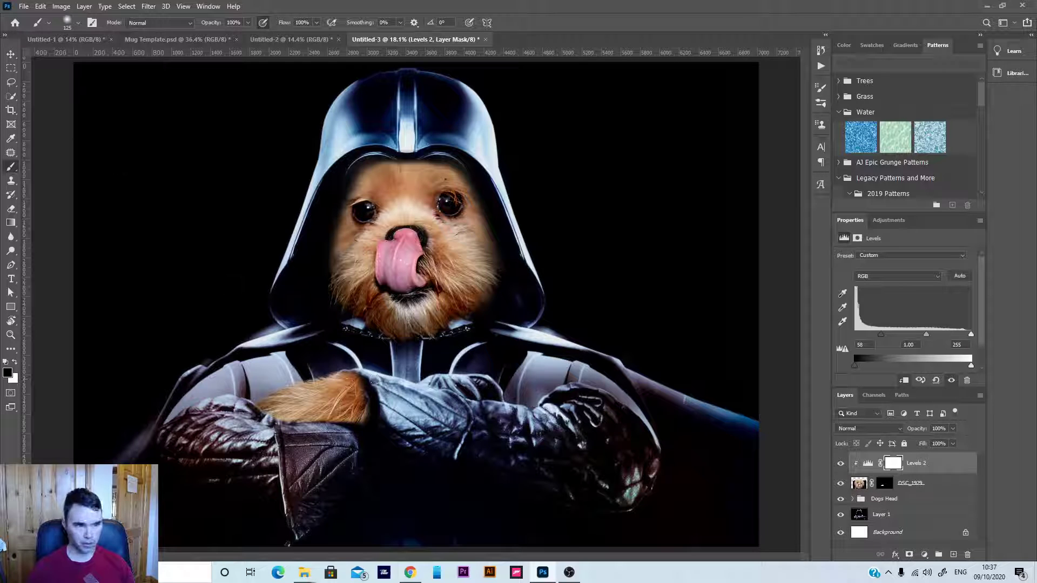
# - Rename the DSC_1929 paw layer as Left Paw
pyautogui.click(11, 54)
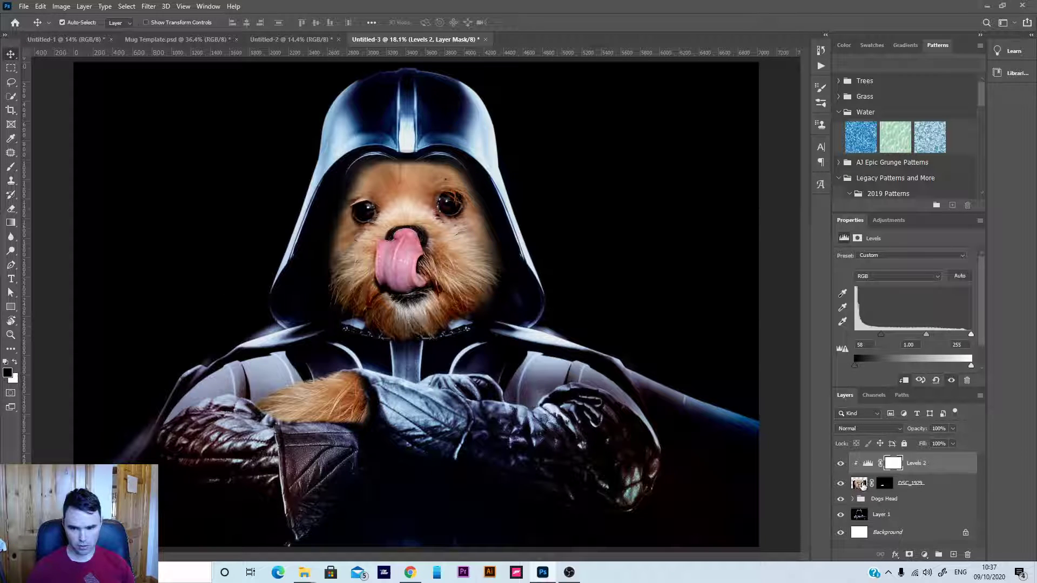
pyautogui.doubleClick(913, 483)
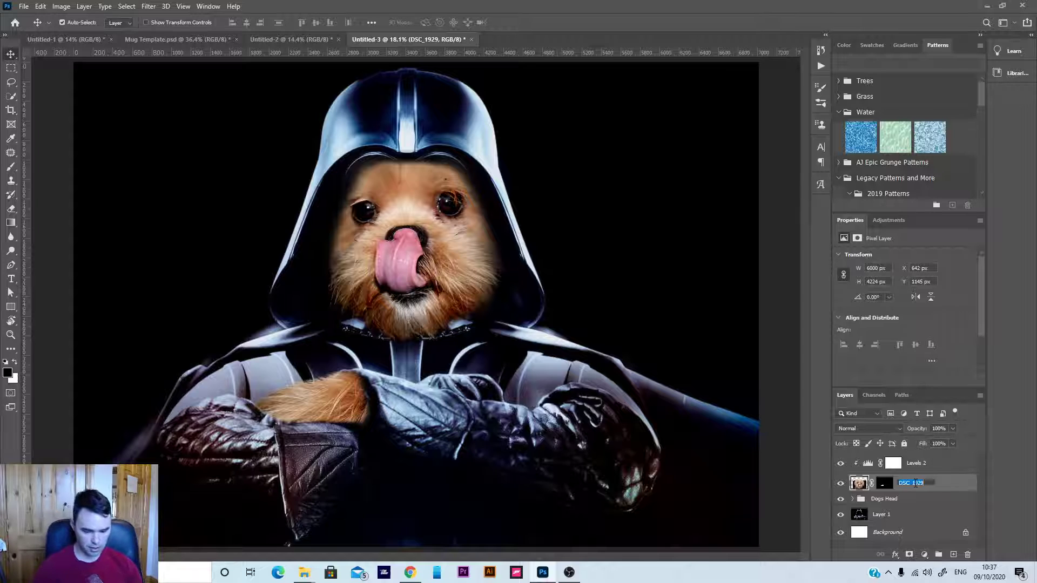
pyautogui.press('BackSpace')
pyautogui.write('Left Pa')
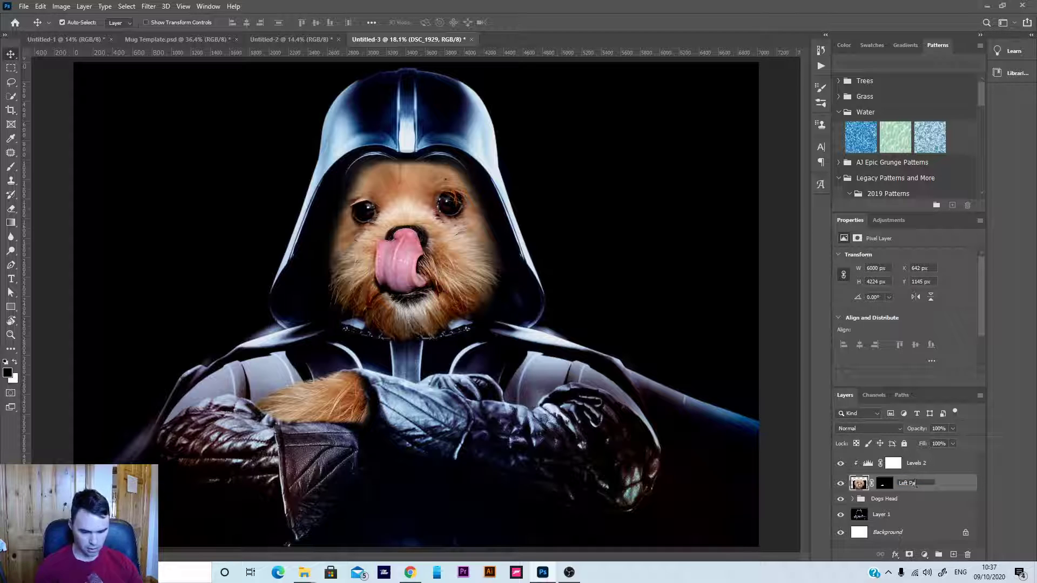
pyautogui.write('w')
pyautogui.press('Return')
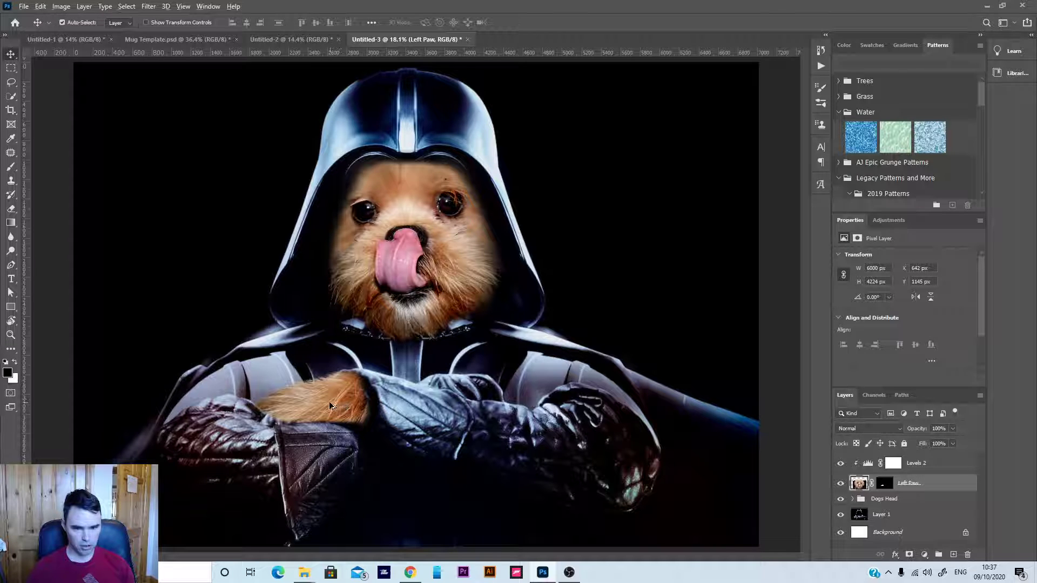
pyautogui.keyDown('alt'); pyautogui.moveTo(343, 405); pyautogui.dragTo(557, 401); pyautogui.keyUp('alt')
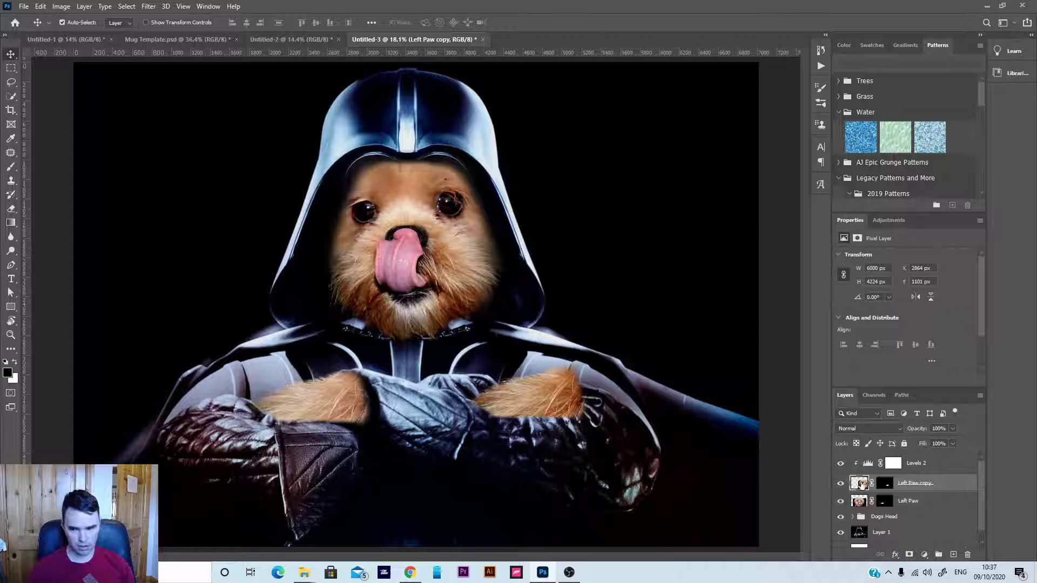
pyautogui.moveTo(862, 485); pyautogui.dragTo(876, 460)
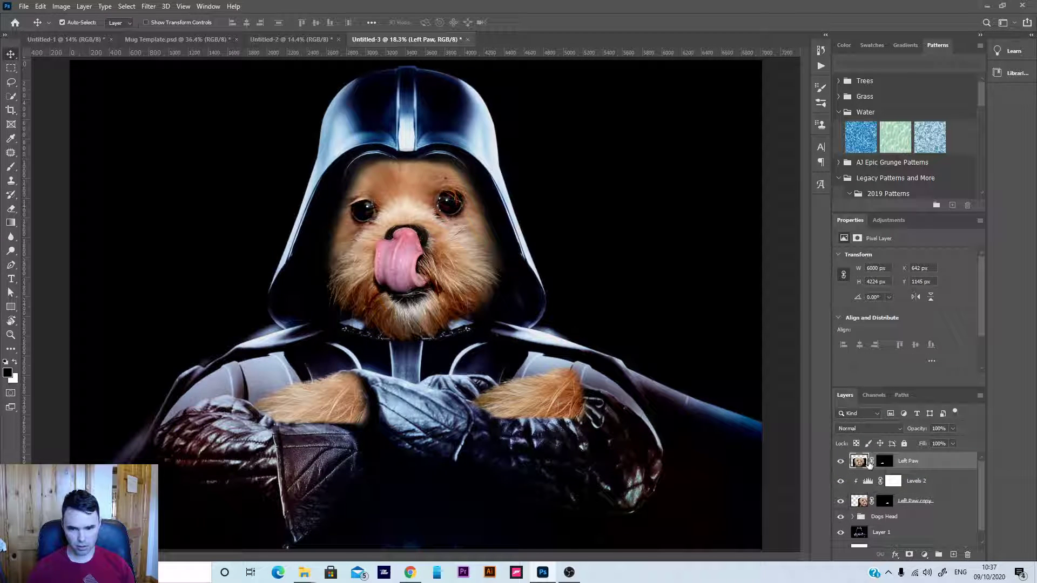
pyautogui.click(912, 501)
pyautogui.moveTo(545, 373); pyautogui.dragTo(521, 365)
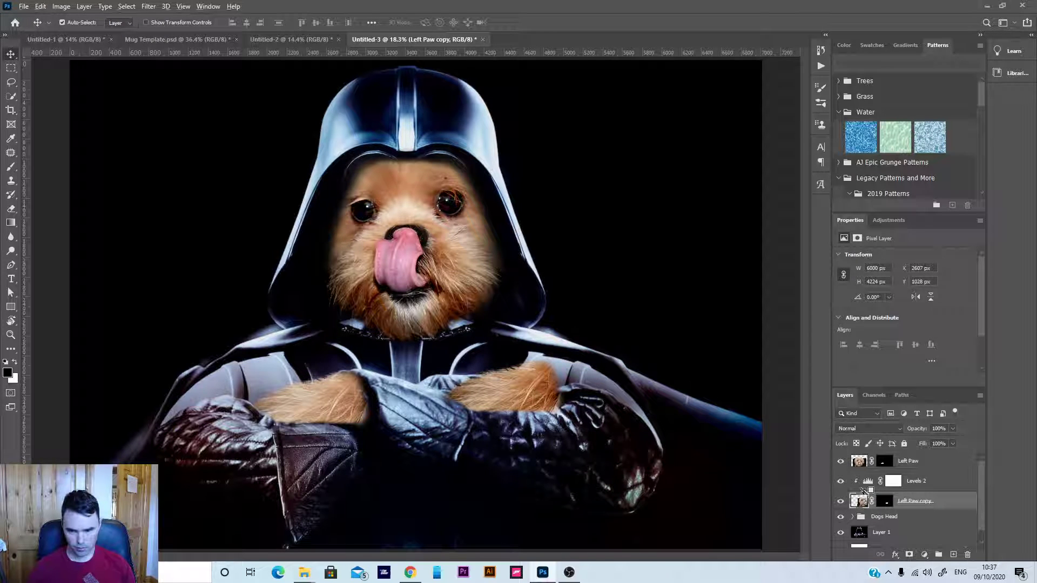
pyautogui.click(866, 485)
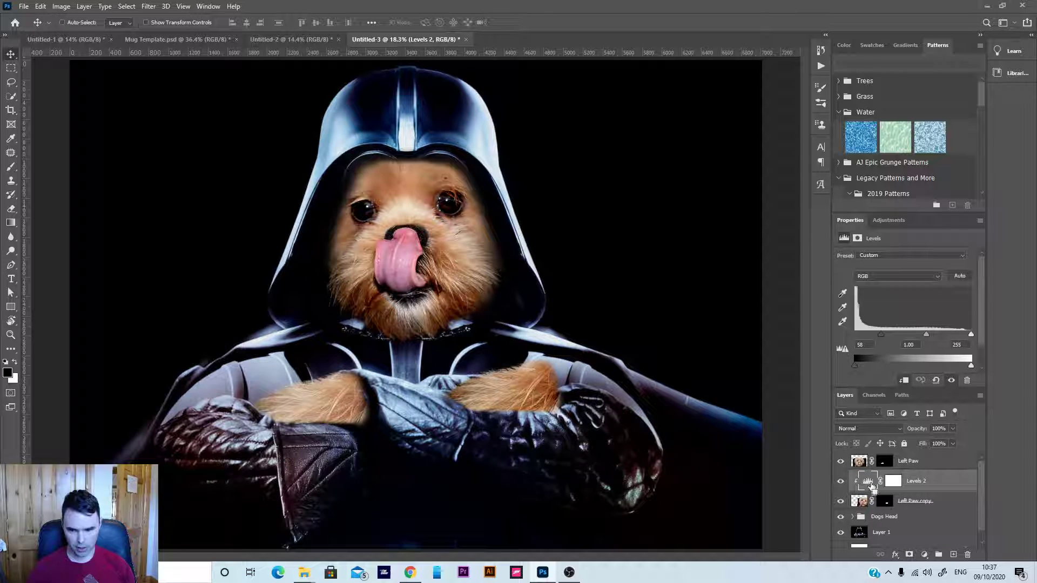
pyautogui.hotkey('ctrl', 'z')
pyautogui.hotkey('ctrl', 'z')
pyautogui.hotkey('ctrl', 'z')
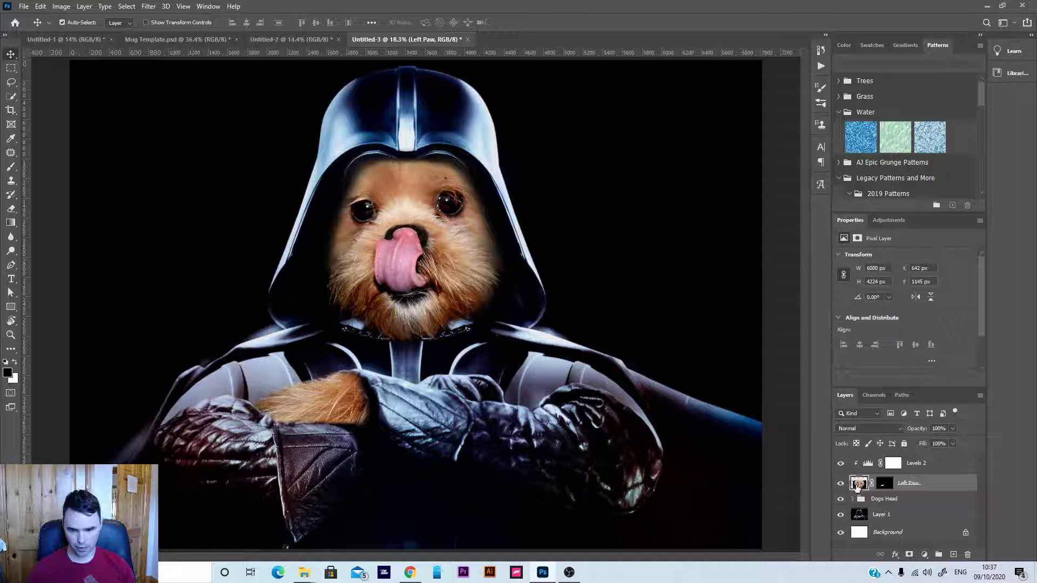
# - Duplicate the Left Paw layer in place, clip Levels 2 to the copy, and move Left Paw above Levels 2
pyautogui.hotkey('ctrl', 'shift', 'z')
pyautogui.hotkey('ctrl', 'shift', 'z')
pyautogui.hotkey('ctrl', 'shift', 'z')
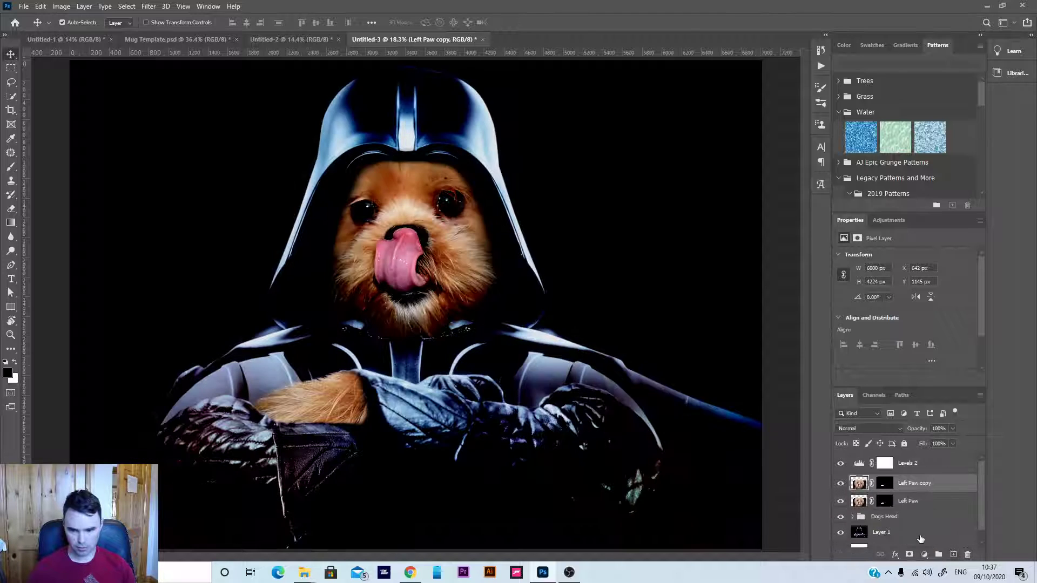
pyautogui.keyDown('alt'); pyautogui.click(862, 469); pyautogui.keyUp('alt')
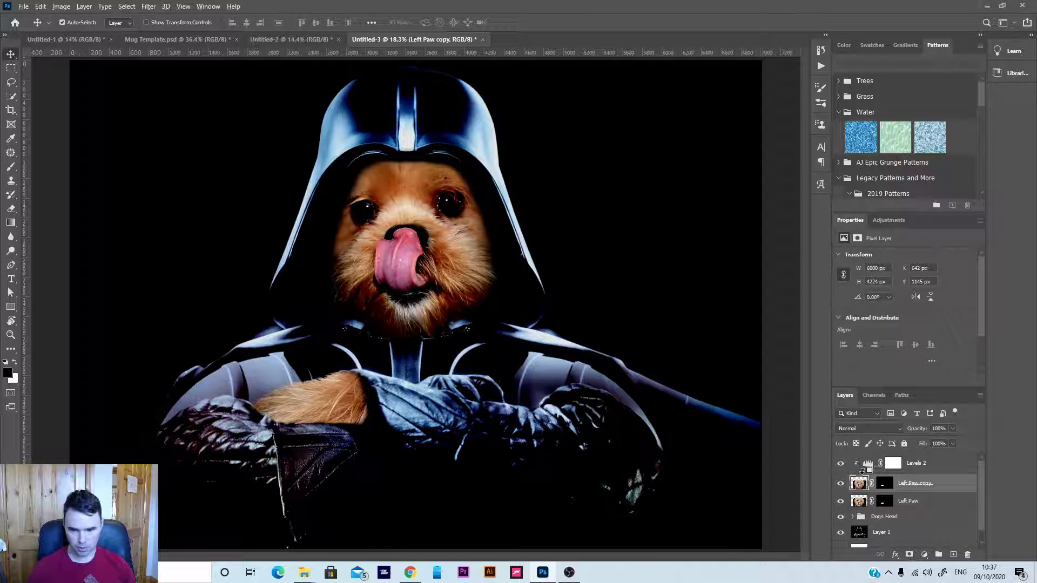
pyautogui.moveTo(858, 503); pyautogui.dragTo(871, 459)
# - Free-transform the Left Paw layer, flip it horizontally and position its fur over the opposite forearm
pyautogui.hotkey('ctrl', 't')
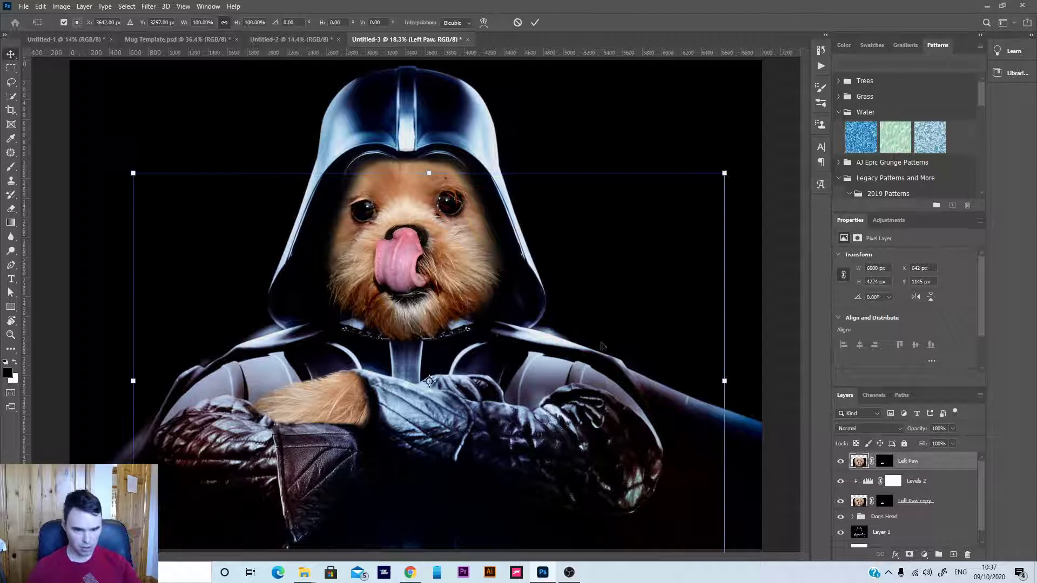
pyautogui.moveTo(333, 401); pyautogui.dragTo(446, 364)
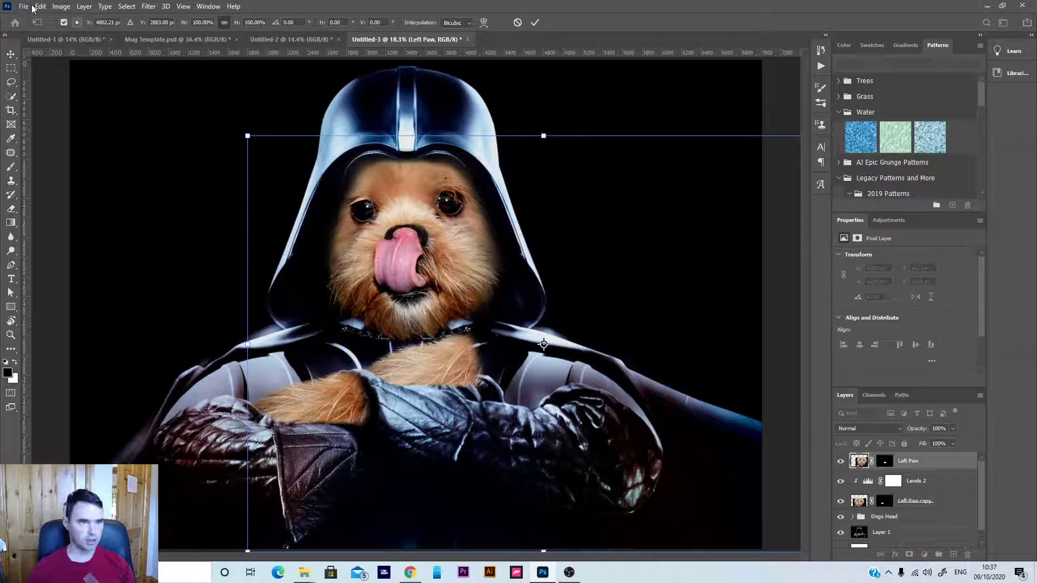
pyautogui.click(39, 6)
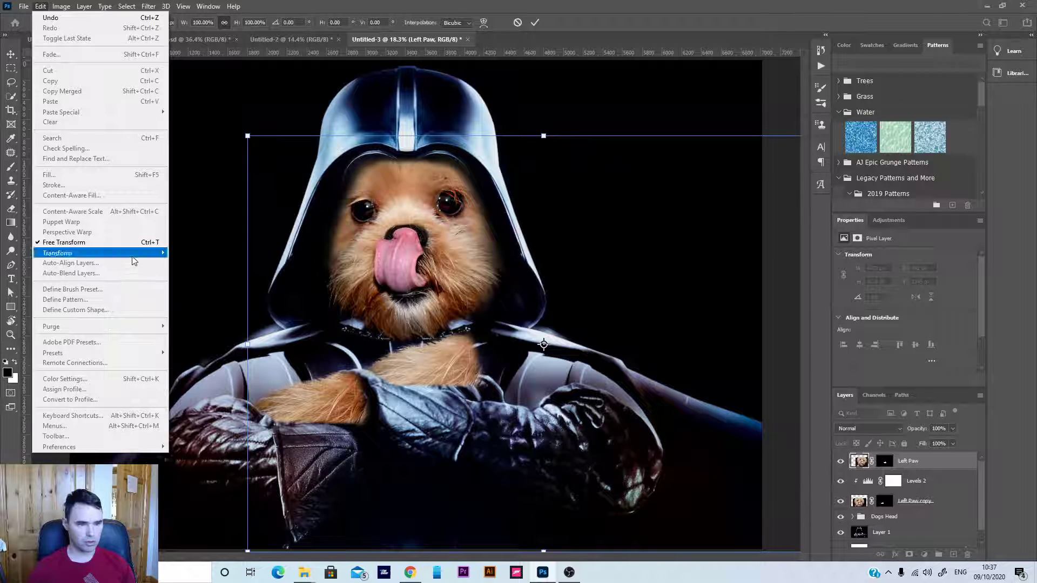
pyautogui.moveTo(135, 254)
pyautogui.click(210, 417)
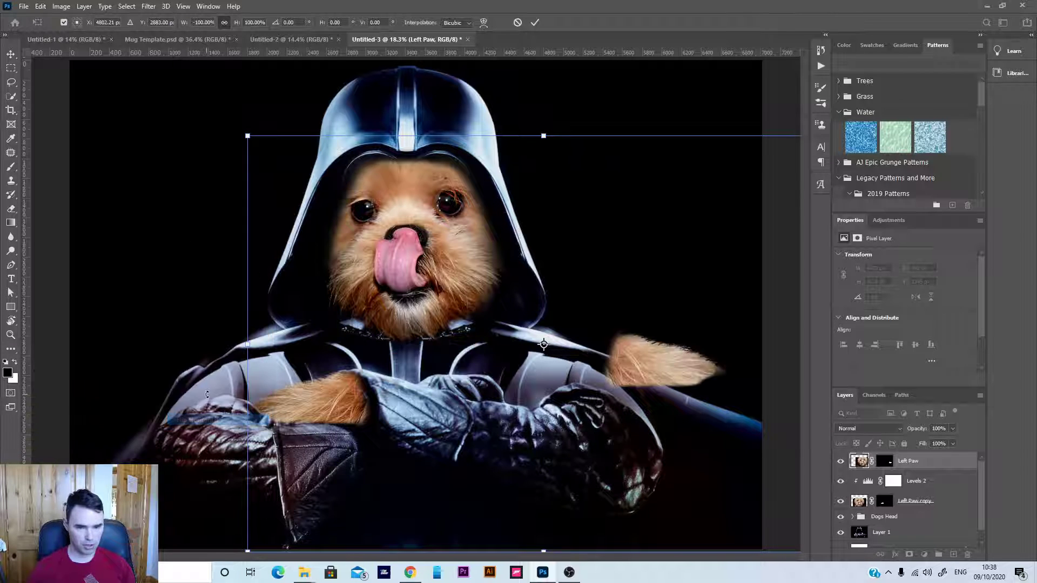
pyautogui.moveTo(638, 368); pyautogui.dragTo(574, 394)
pyautogui.scroll(5, 501, 363)
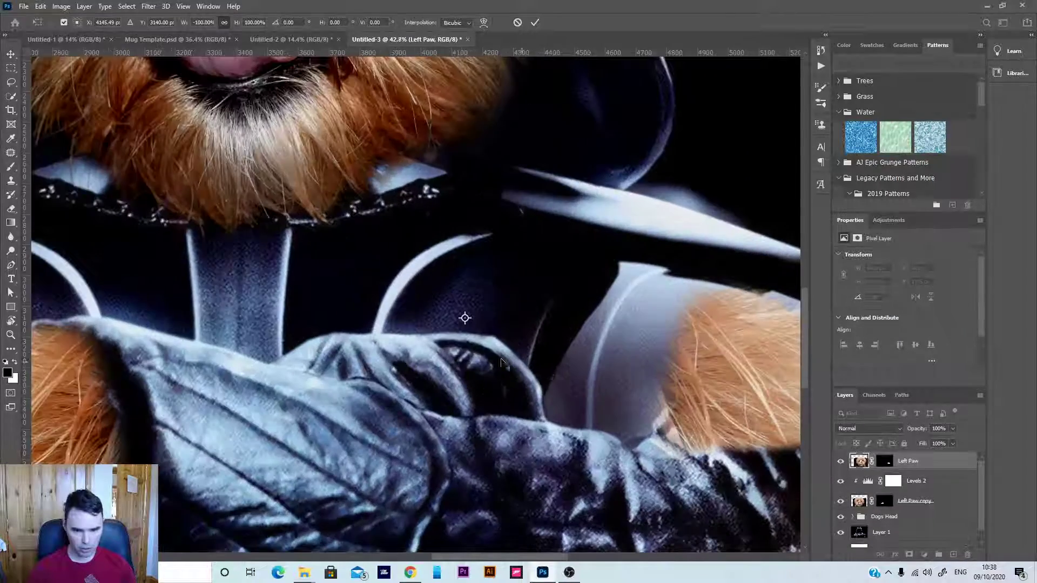
pyautogui.scroll(-8, 540, 371)
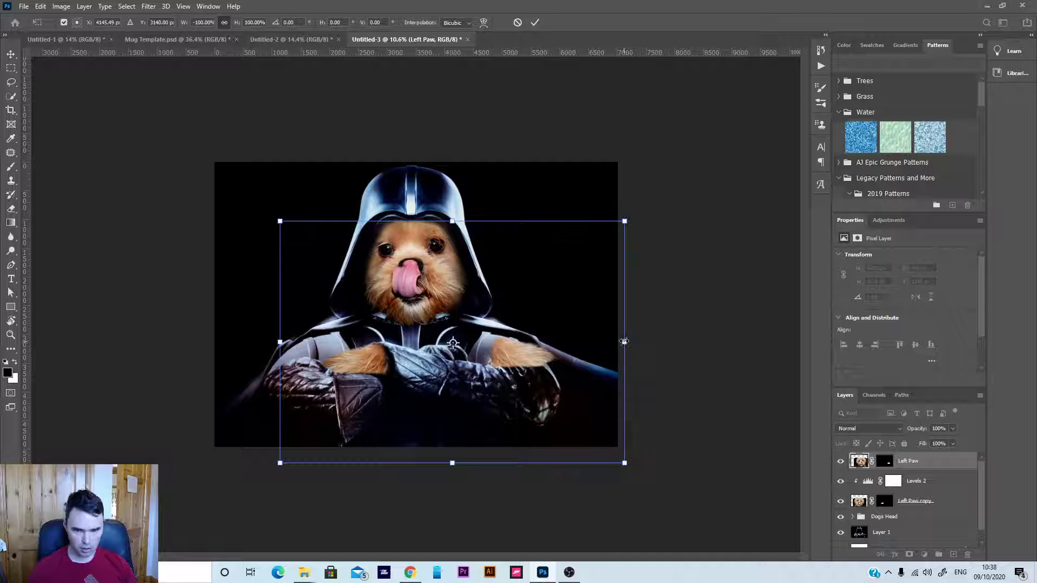
# - Narrow the flipped paw to about 64% width, tilt it counter-clockwise and fit it into the gap above the opposite glove
pyautogui.moveTo(624, 346); pyautogui.dragTo(501, 334)
pyautogui.scroll(2, 425, 319)
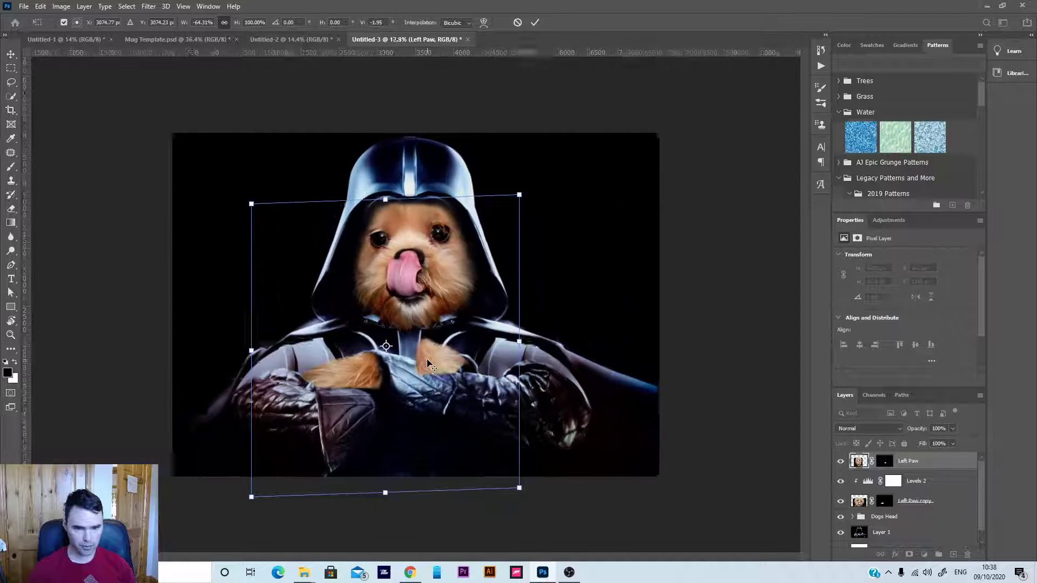
pyautogui.moveTo(485, 370); pyautogui.dragTo(527, 376)
pyautogui.moveTo(586, 181); pyautogui.dragTo(510, 208)
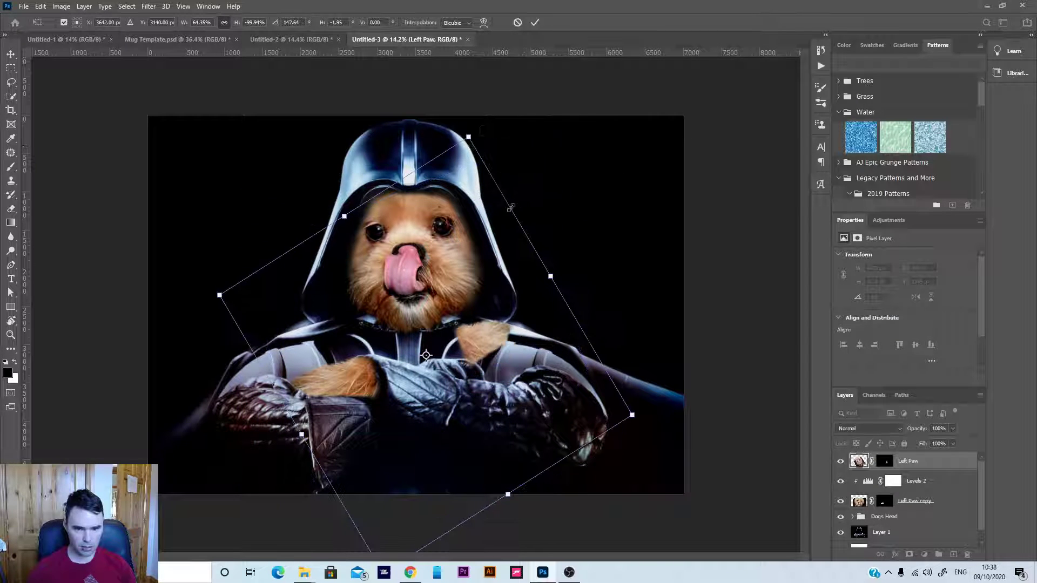
pyautogui.moveTo(476, 333); pyautogui.dragTo(478, 358)
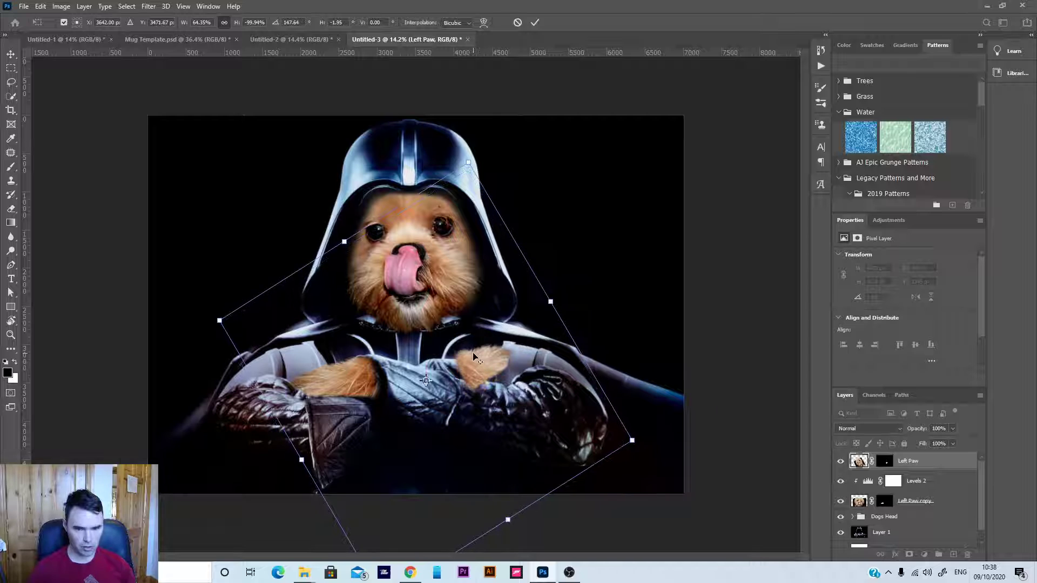
pyautogui.scroll(2, 478, 359)
# - Warp the flipped paw so its fur curves down along the sleeve, and apply the transformation
pyautogui.click(482, 22)
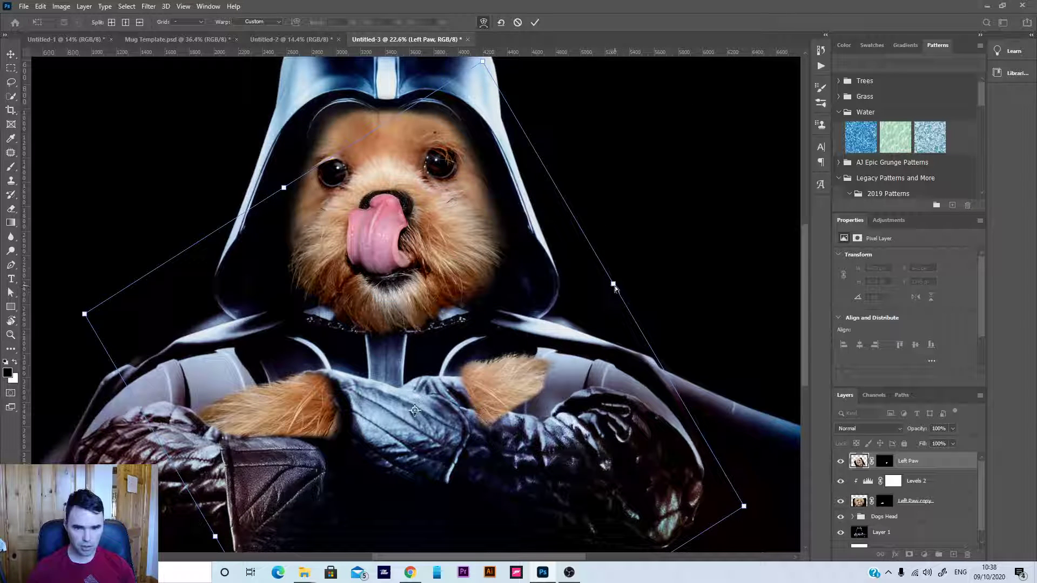
pyautogui.moveTo(614, 288); pyautogui.dragTo(591, 361)
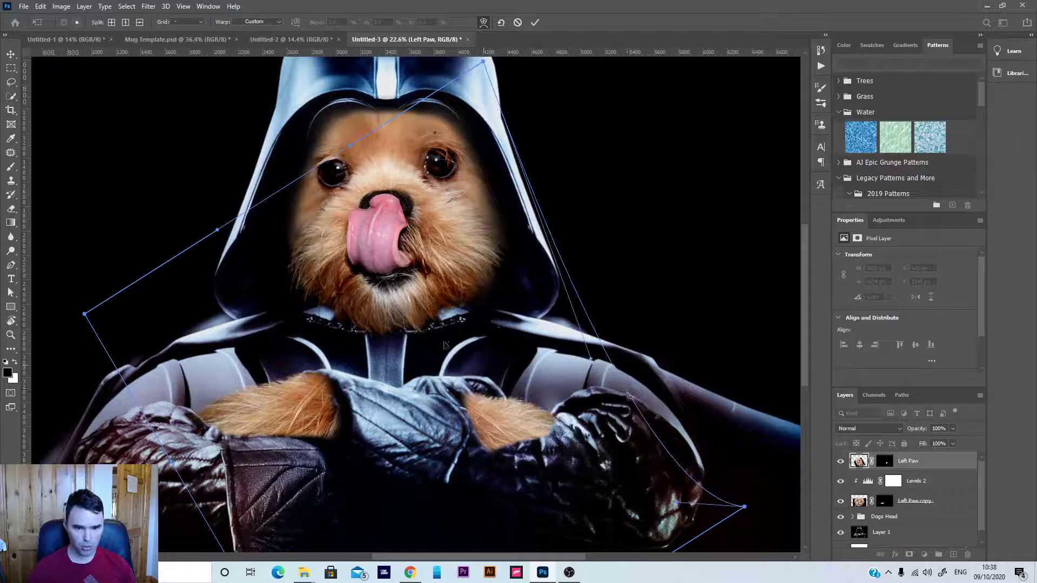
pyautogui.moveTo(219, 235); pyautogui.dragTo(184, 142)
pyautogui.moveTo(348, 151); pyautogui.dragTo(359, 89)
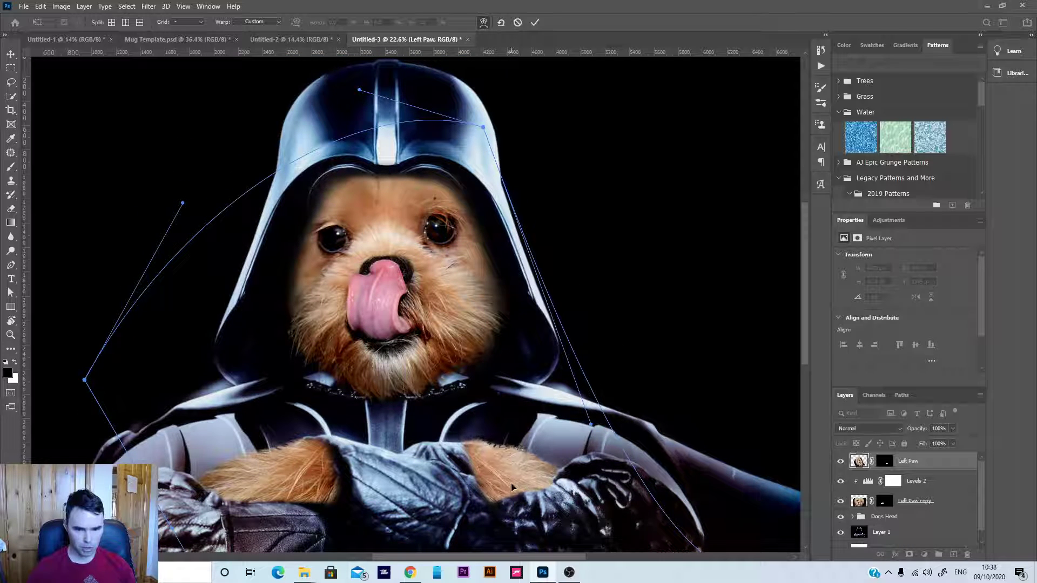
pyautogui.click(535, 22)
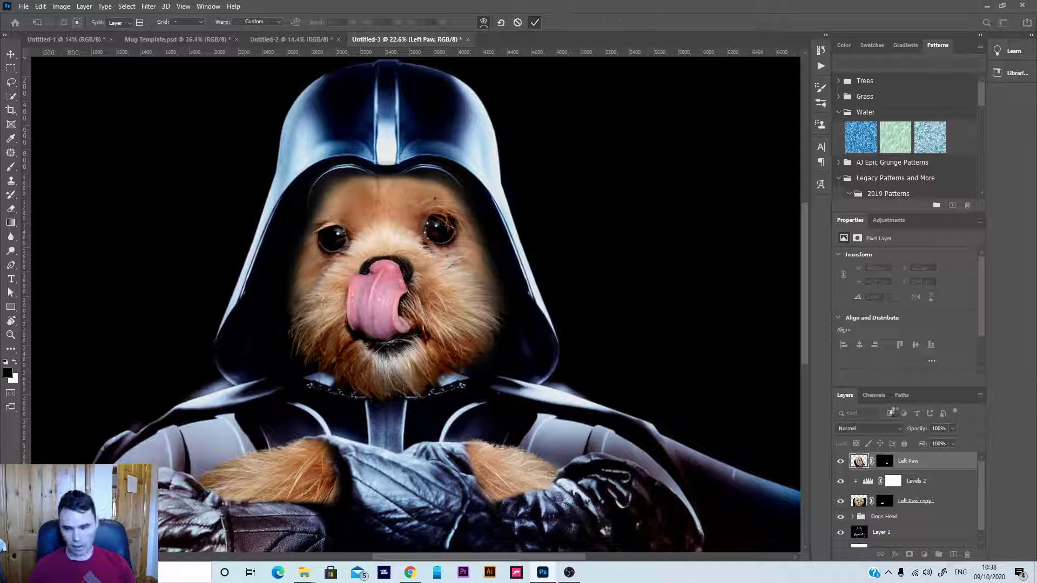
# - Paint black on the Left Paw layer mask to hide fur overlapping the glove and sleeve along the paw's lower edge
pyautogui.click(883, 460)
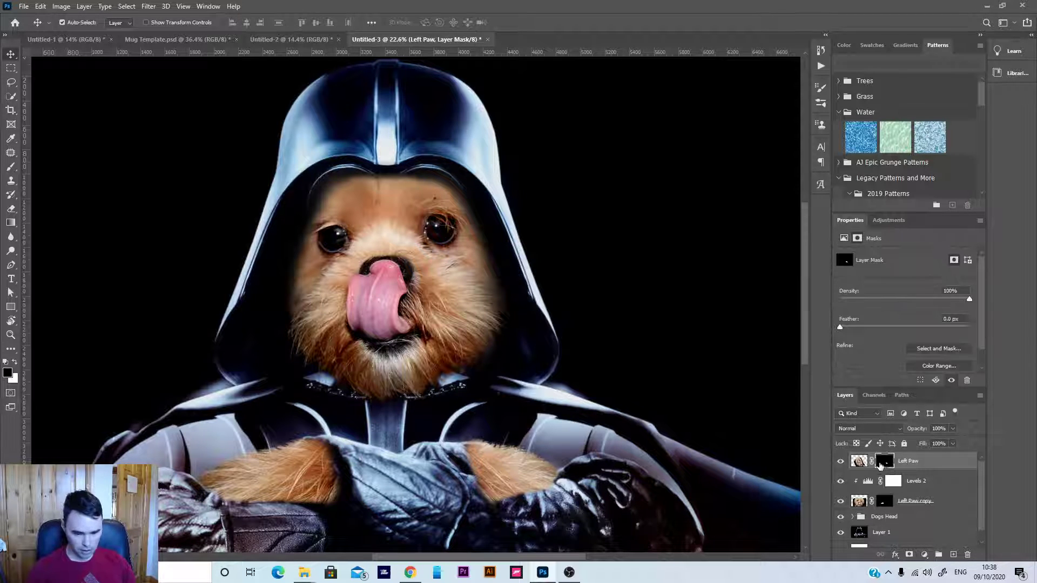
pyautogui.press('b')
pyautogui.scroll(2, 510, 448)
pyautogui.scroll(-3, 514, 456)
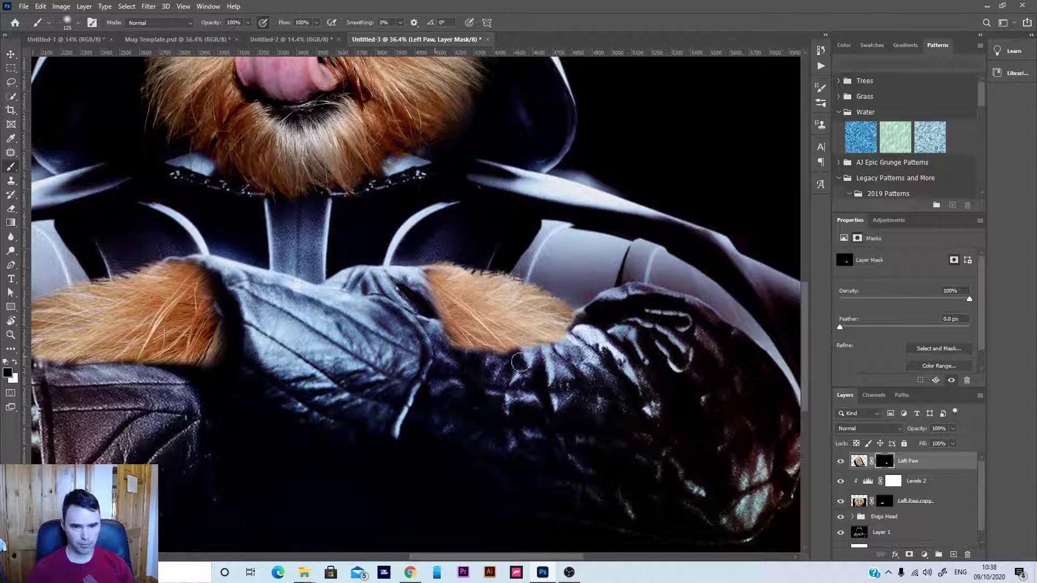
pyautogui.moveTo(423, 300)
pyautogui.mouseDown()
pyautogui.moveTo(439, 312)
pyautogui.moveTo(419, 288)
pyautogui.moveTo(457, 300)
pyautogui.moveTo(436, 277)
pyautogui.moveTo(437, 304)
pyautogui.moveTo(461, 337)
pyautogui.moveTo(490, 352)
pyautogui.moveTo(551, 353)
pyautogui.moveTo(479, 345)
pyautogui.moveTo(577, 338)
pyautogui.moveTo(472, 340)
pyautogui.moveTo(563, 348)
pyautogui.moveTo(469, 334)
pyautogui.moveTo(550, 349)
pyautogui.moveTo(591, 343)
pyautogui.moveTo(592, 330)
pyautogui.moveTo(565, 341)
pyautogui.mouseUp()
# - Restore the fur at the paw's lower tip with white on the mask, and trim the fur beside the glove's folded edge with black
pyautogui.scroll(3, 565, 341)
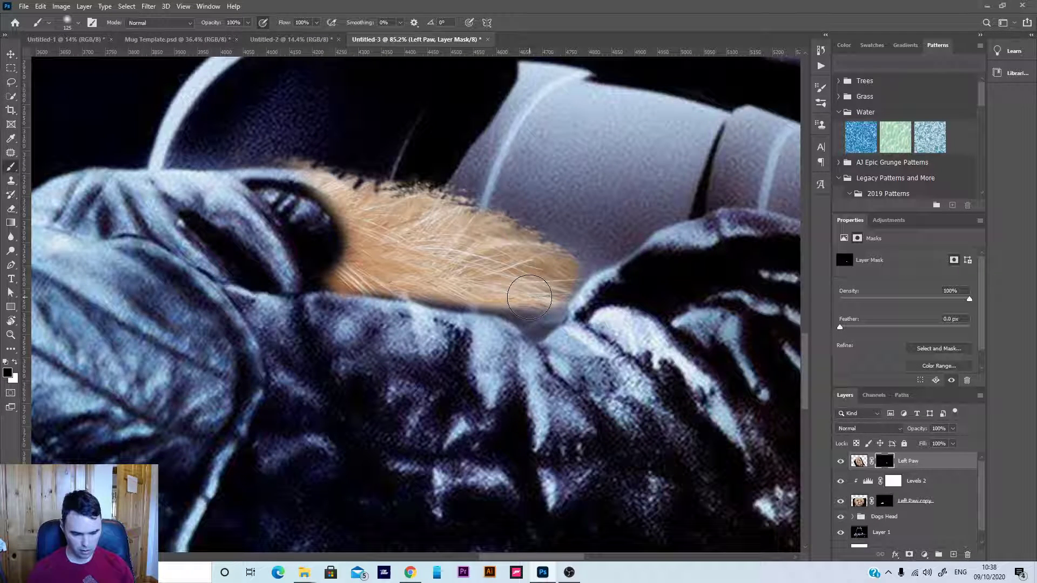
pyautogui.press('x')
pyautogui.moveTo(529, 297)
pyautogui.mouseDown()
pyautogui.moveTo(535, 308)
pyautogui.moveTo(526, 295)
pyautogui.mouseUp()
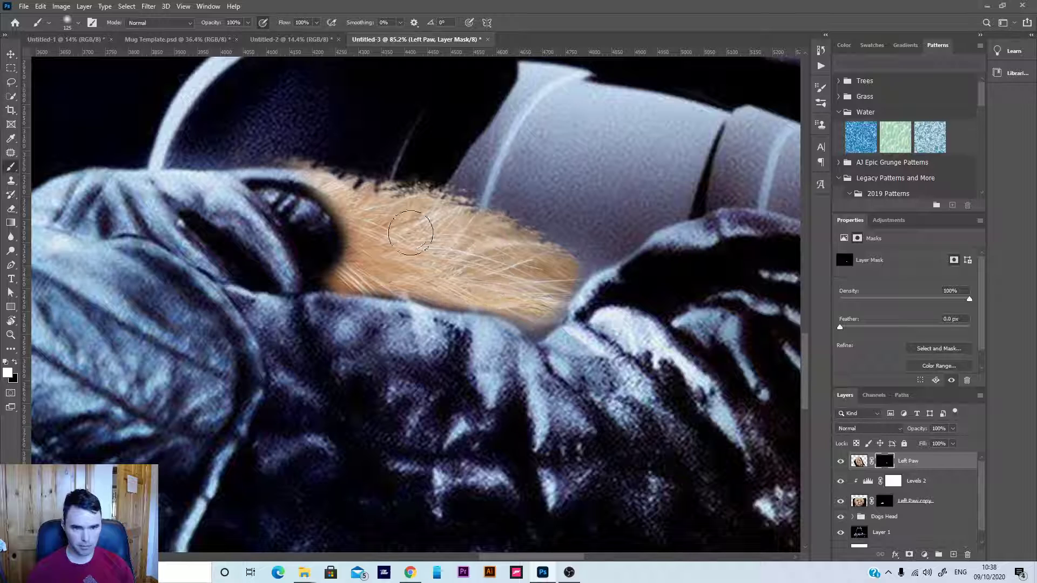
pyautogui.moveTo(263, 136)
pyautogui.mouseDown()
pyautogui.moveTo(335, 253)
pyautogui.moveTo(330, 291)
pyautogui.moveTo(335, 224)
pyautogui.moveTo(358, 303)
pyautogui.moveTo(334, 244)
pyautogui.moveTo(375, 323)
pyautogui.moveTo(349, 271)
pyautogui.moveTo(337, 202)
pyautogui.mouseUp()
pyautogui.hotkey('ctrl', 'z')
pyautogui.press('x')
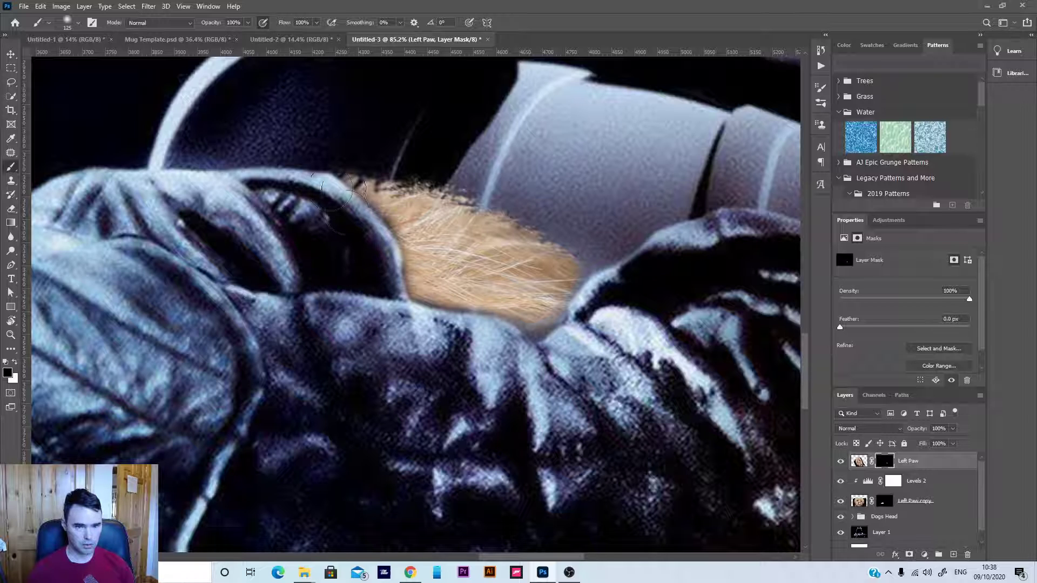
pyautogui.scroll(-3, 468, 264)
pyautogui.scroll(4, 496, 266)
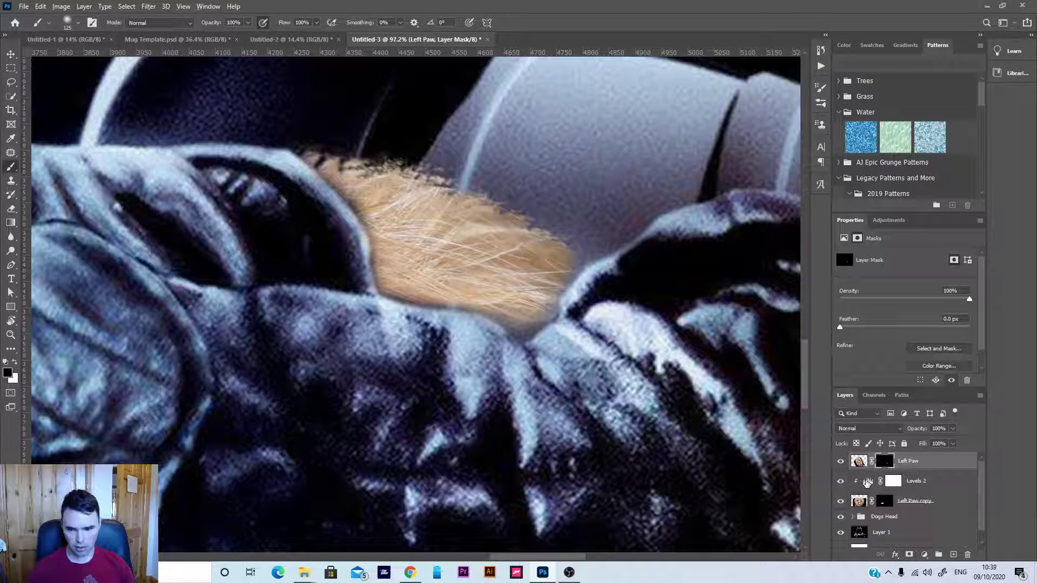
# - Duplicate the Levels 2 adjustment above the Left Paw layer and clip the copy to that layer
pyautogui.moveTo(867, 481); pyautogui.dragTo(863, 453)
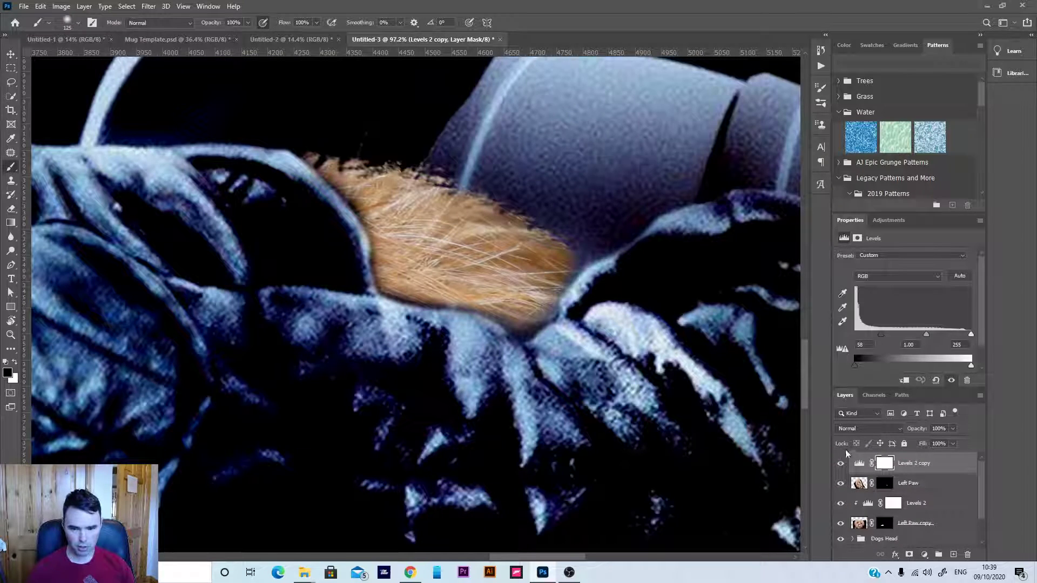
pyautogui.click(903, 381)
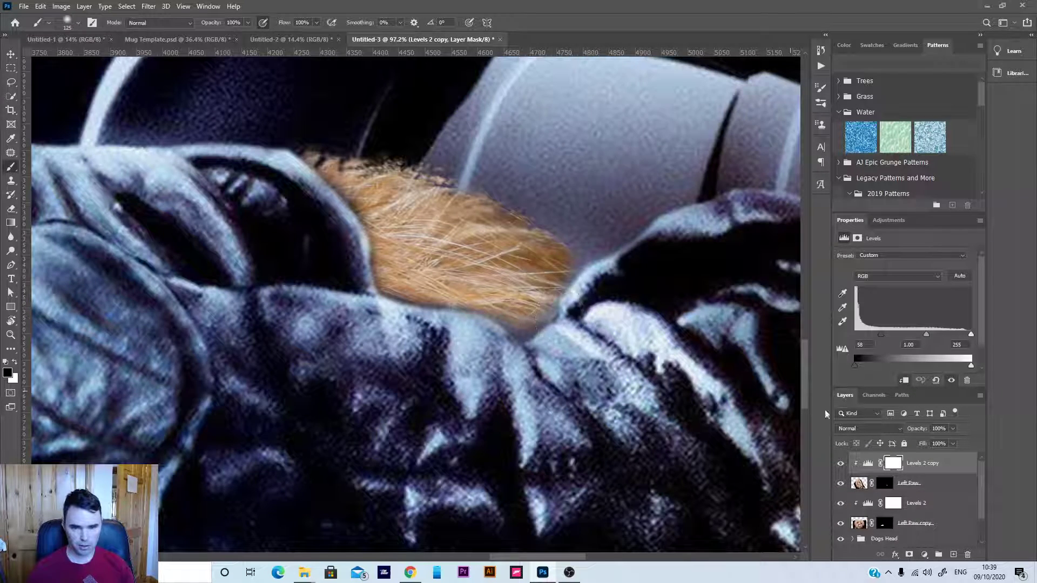
pyautogui.scroll(-6, 543, 358)
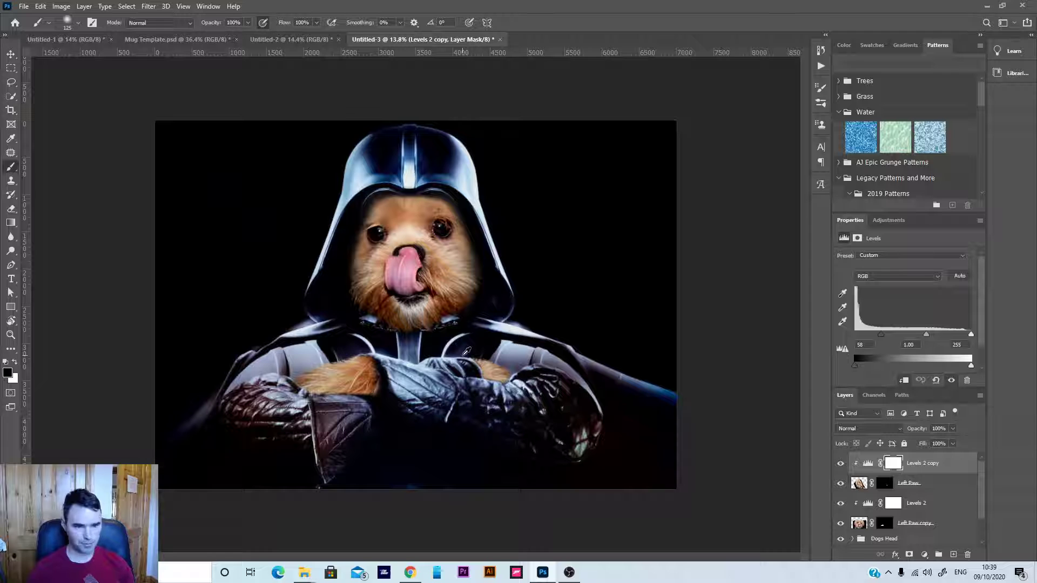
pyautogui.scroll(-4, 356, 384)
pyautogui.scroll(6, 356, 384)
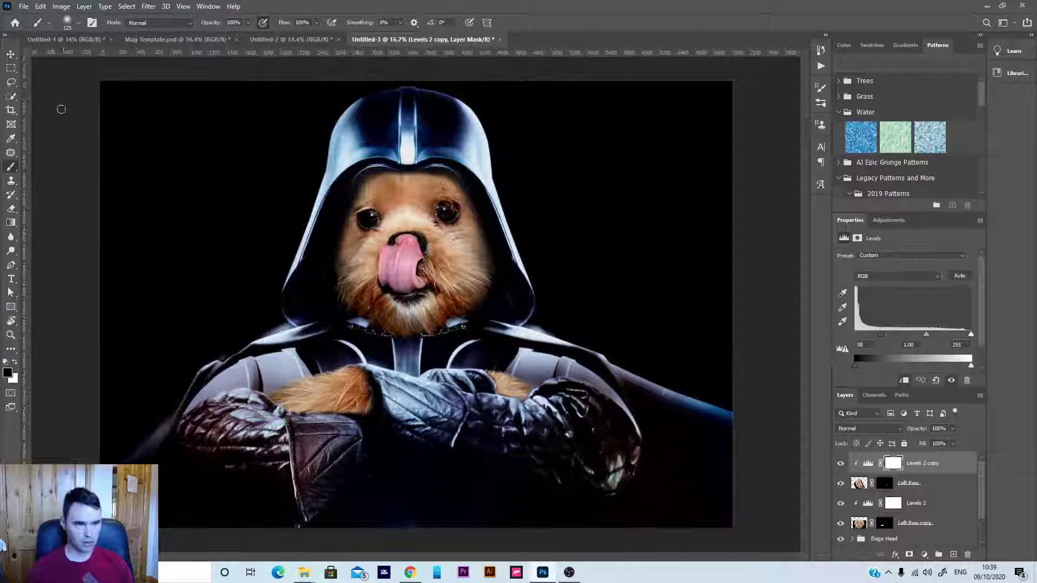
pyautogui.click(11, 54)
pyautogui.scroll(1, 390, 376)
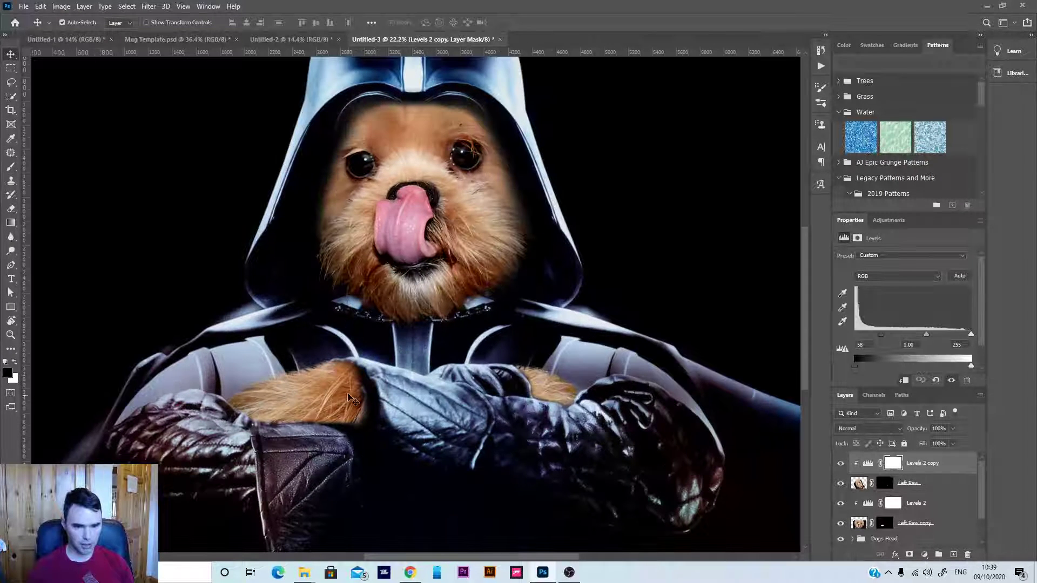
# - Paint black on the Left Paw copy layer mask to hide the fur overlapping the raised glove cuff at the paw's upper edge
pyautogui.click(341, 385)
pyautogui.scroll(2, 344, 381)
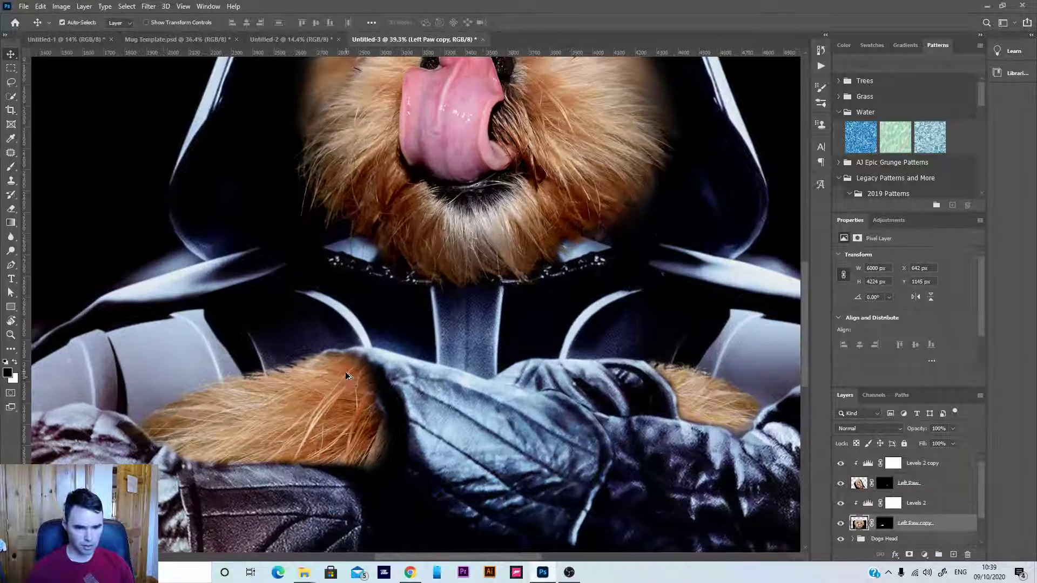
pyautogui.click(884, 523)
pyautogui.press('b')
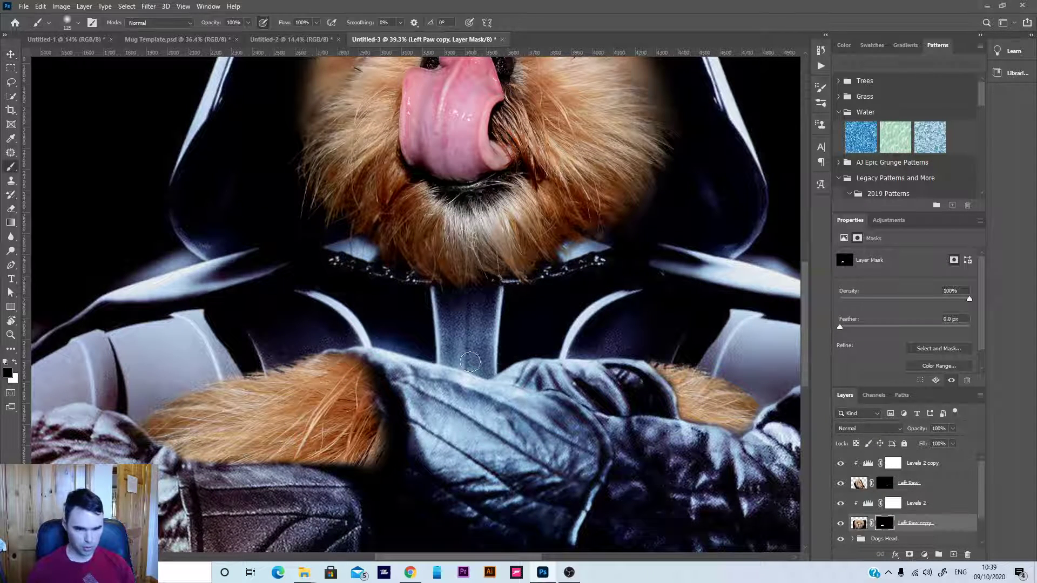
pyautogui.moveTo(386, 353); pyautogui.dragTo(331, 350)
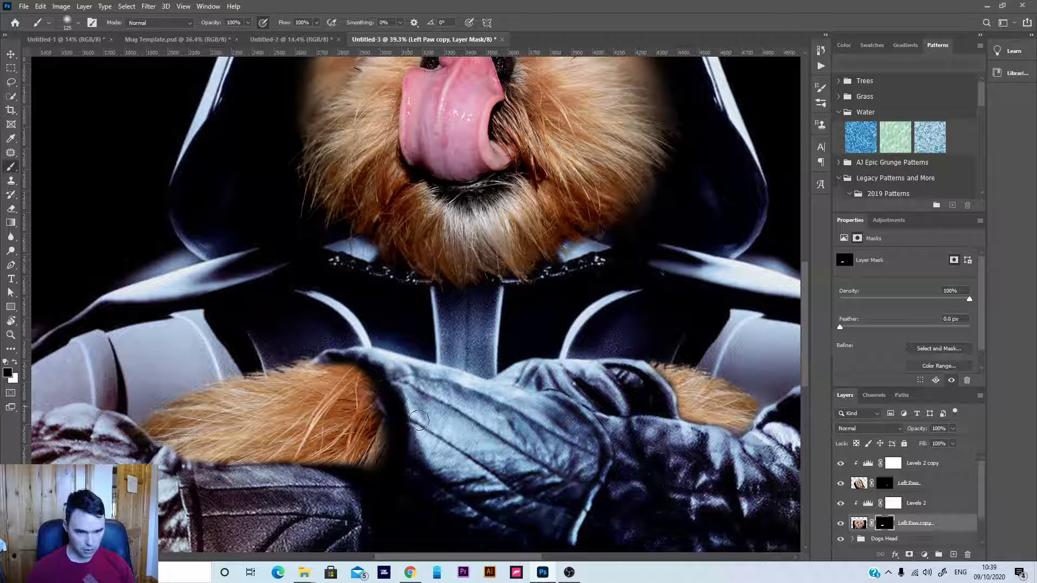
pyautogui.scroll(-2, 458, 450)
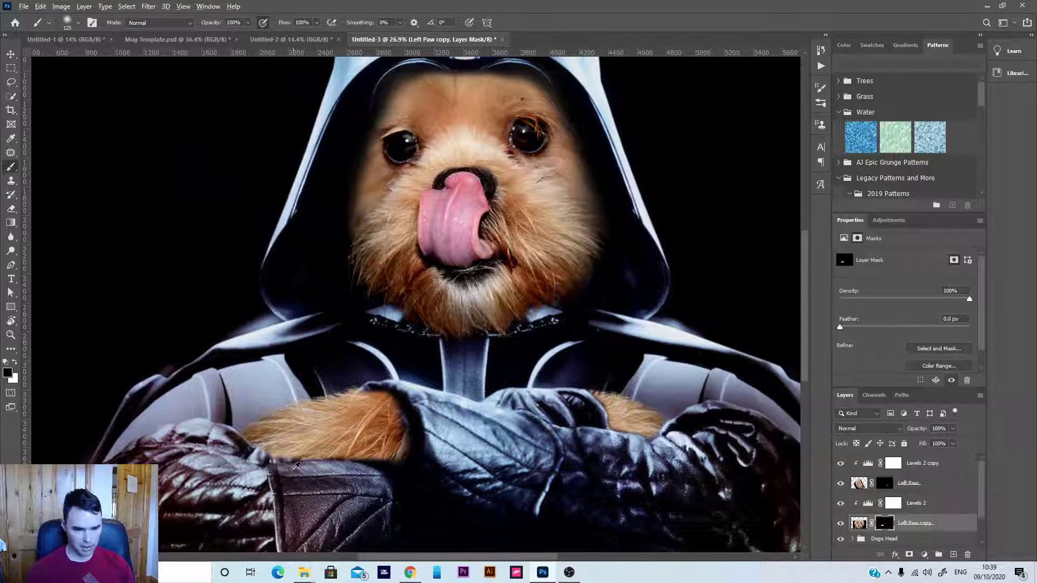
pyautogui.scroll(2, 296, 472)
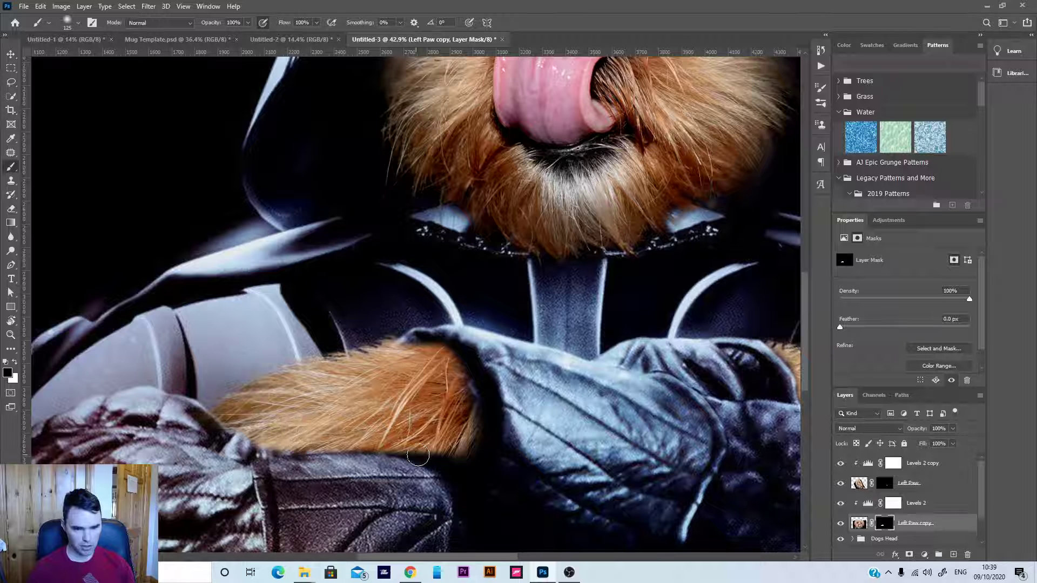
pyautogui.scroll(-2, 696, 459)
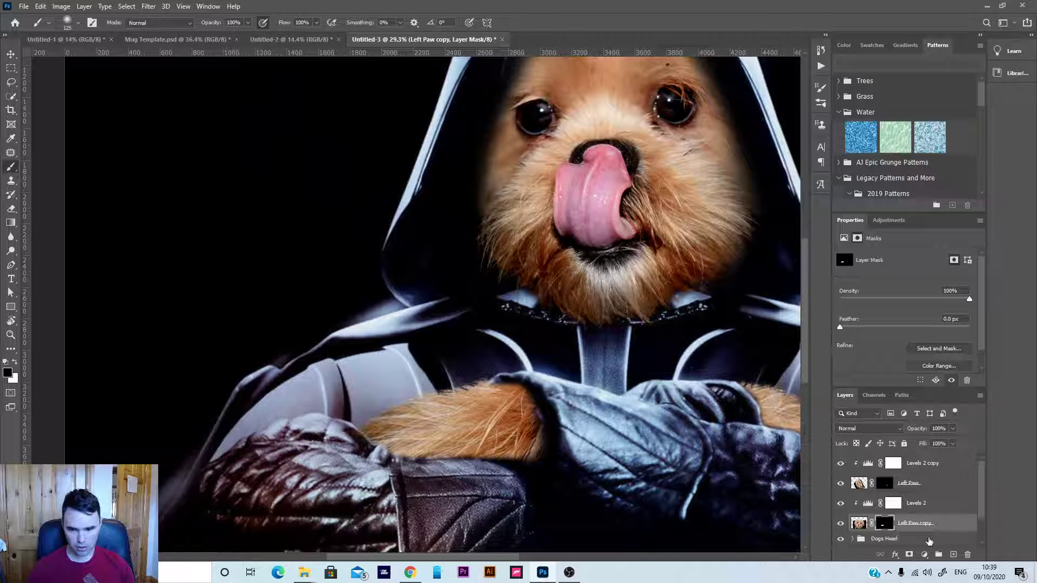
# - Add a new layer clipped to Left Paw copy and shade the fur's lower edge with a soft 600 px black brush
pyautogui.click(954, 555)
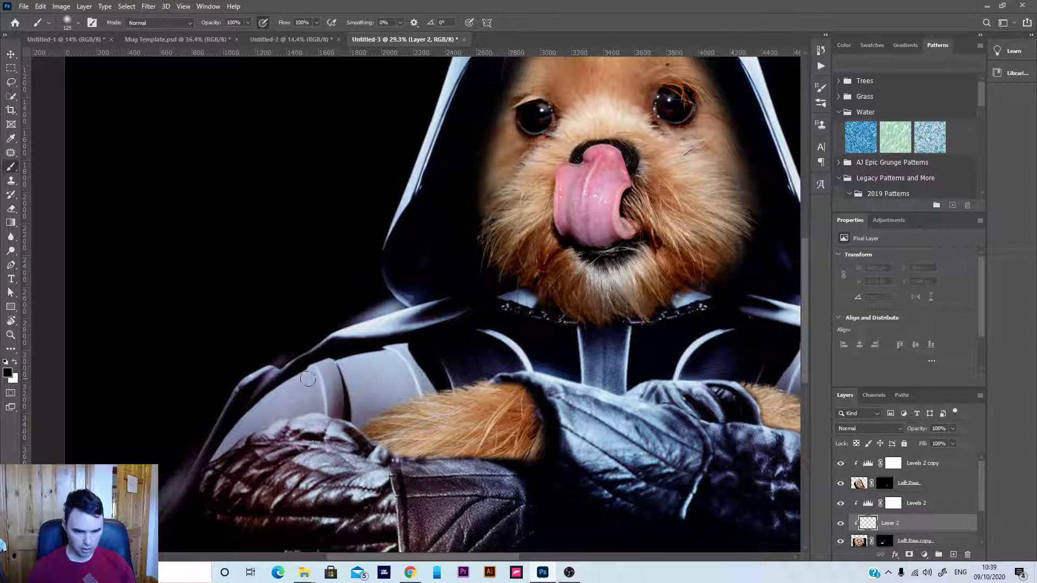
pyautogui.press(']')
pyautogui.press(']')
pyautogui.press(']')
pyautogui.press(']')
pyautogui.press(']')
pyautogui.press(']')
pyautogui.press(']')
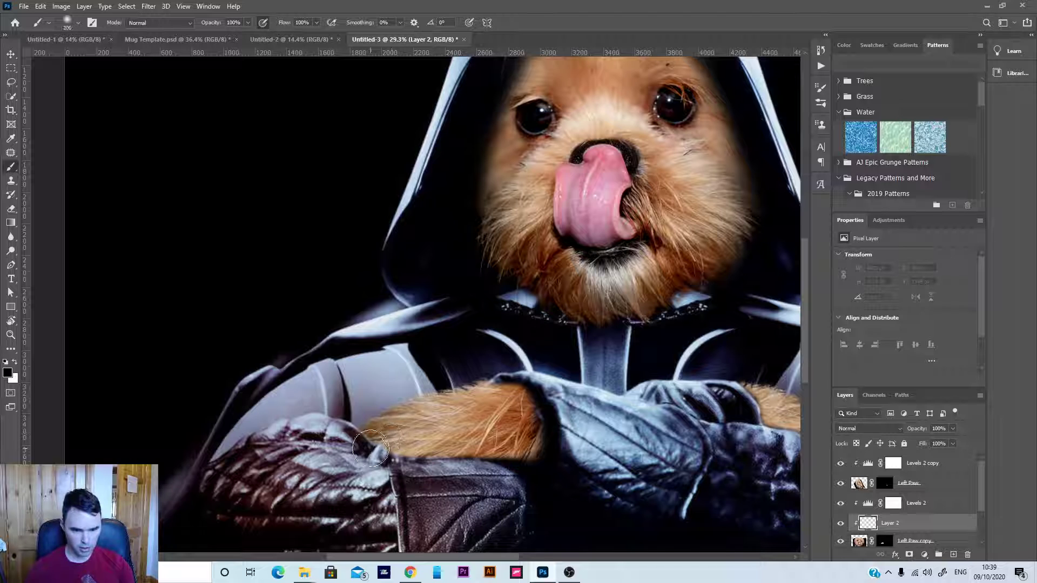
pyautogui.press(']')
pyautogui.scroll(-2, 373, 464)
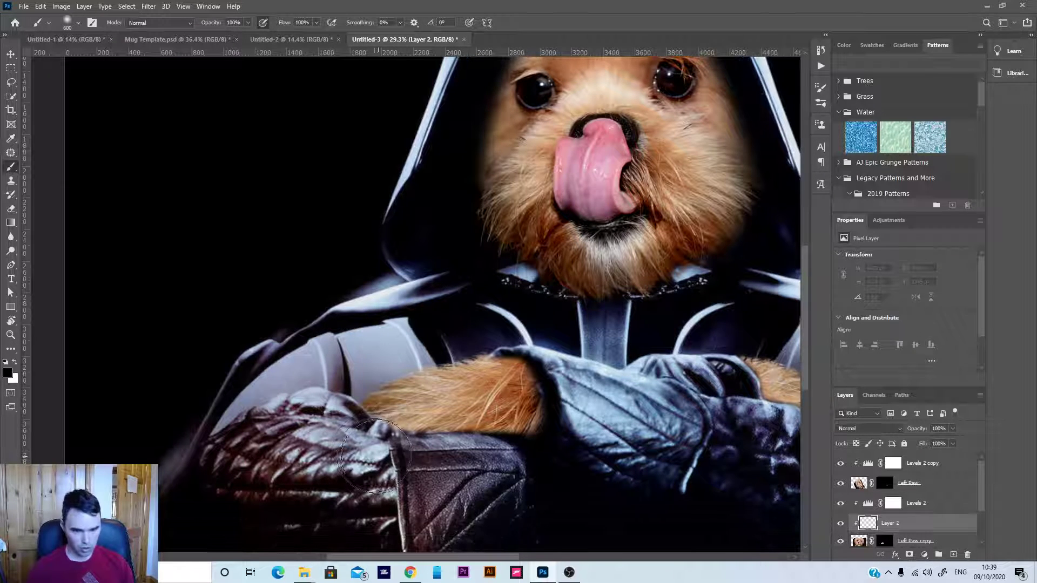
pyautogui.click(373, 455)
pyautogui.moveTo(378, 456)
pyautogui.mouseDown()
pyautogui.moveTo(465, 470)
pyautogui.moveTo(513, 463)
pyautogui.moveTo(430, 480)
pyautogui.moveTo(373, 464)
pyautogui.mouseUp()
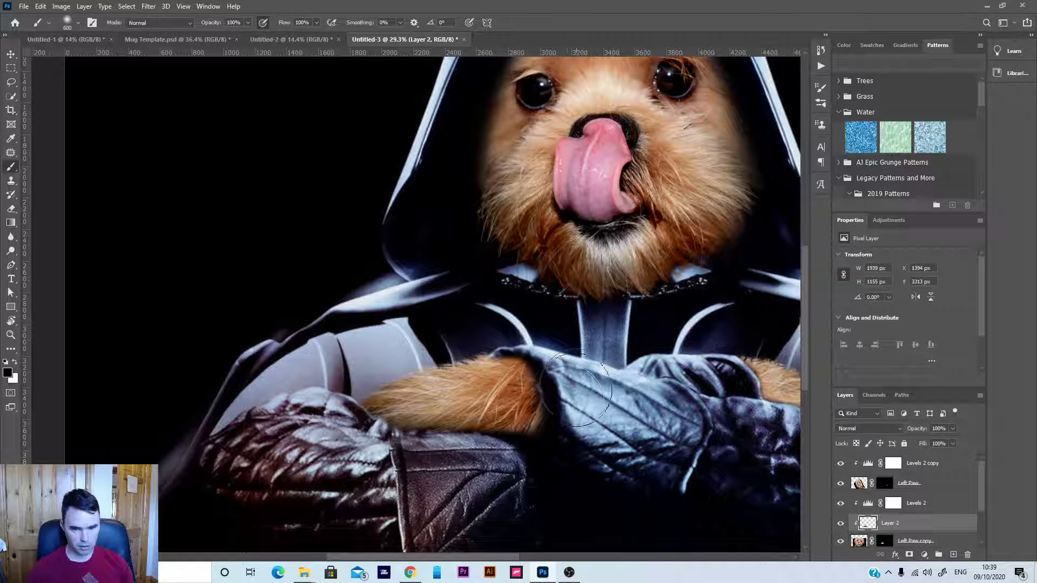
# - Paint soft black shading on the clipped layer where the fur meets the raised glove cuff
pyautogui.click(576, 390)
pyautogui.moveTo(574, 370)
pyautogui.mouseDown()
pyautogui.moveTo(554, 338)
pyautogui.moveTo(572, 347)
pyautogui.moveTo(586, 406)
pyautogui.moveTo(560, 448)
pyautogui.mouseUp()
pyautogui.moveTo(460, 431); pyautogui.dragTo(261, 358)
# - Add a new layer clipped to Left Paw and paint soft black shading along that paw's lower edge and surrounding glove
pyautogui.click(11, 54)
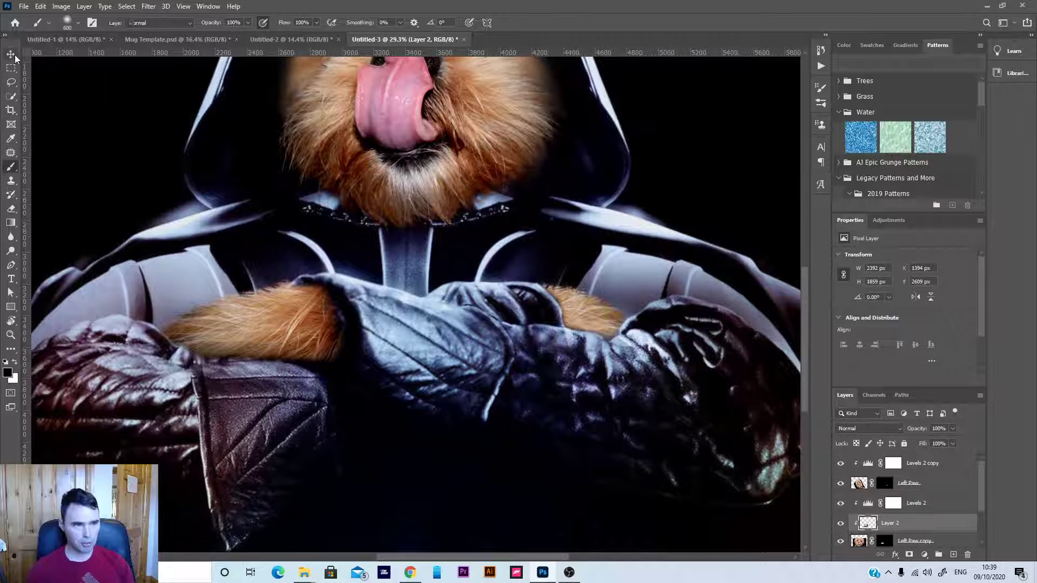
pyautogui.click(928, 483)
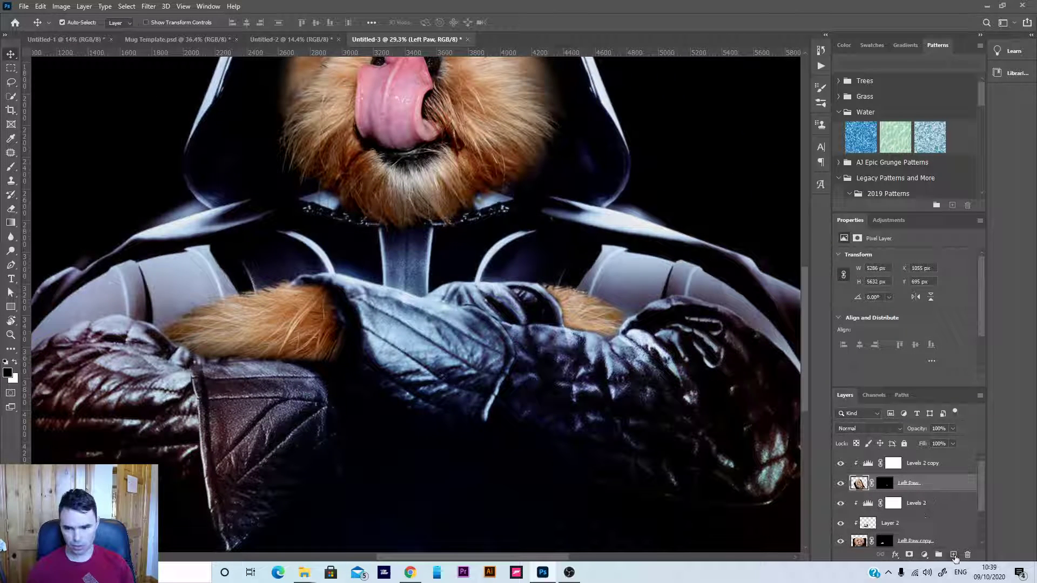
pyautogui.click(954, 557)
pyautogui.hotkey('ctrl', 'alt', 'g')
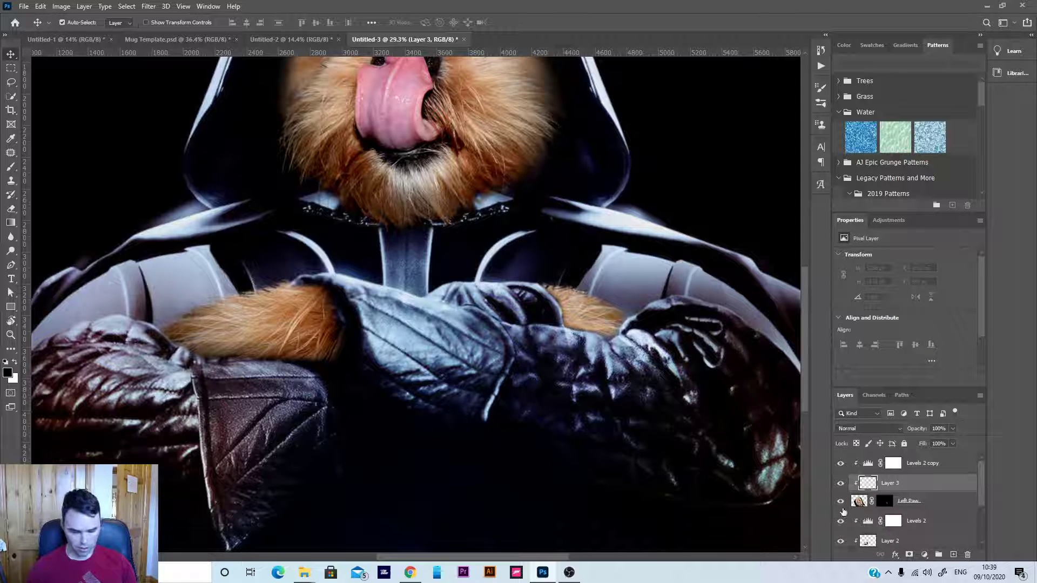
pyautogui.press('b')
pyautogui.moveTo(573, 381)
pyautogui.mouseDown()
pyautogui.moveTo(538, 363)
pyautogui.moveTo(591, 371)
pyautogui.moveTo(592, 385)
pyautogui.mouseUp()
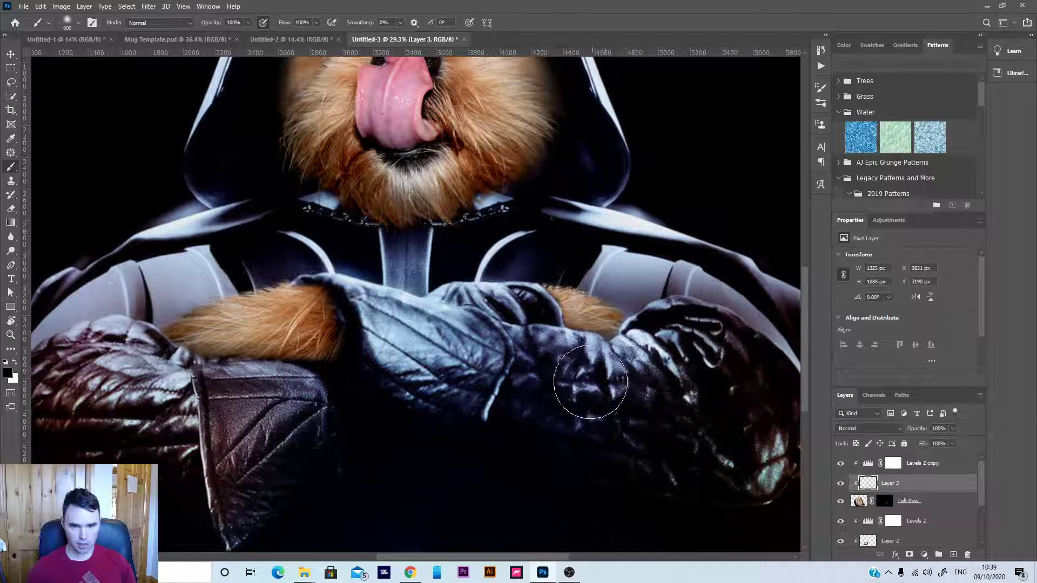
pyautogui.scroll(-4, 526, 328)
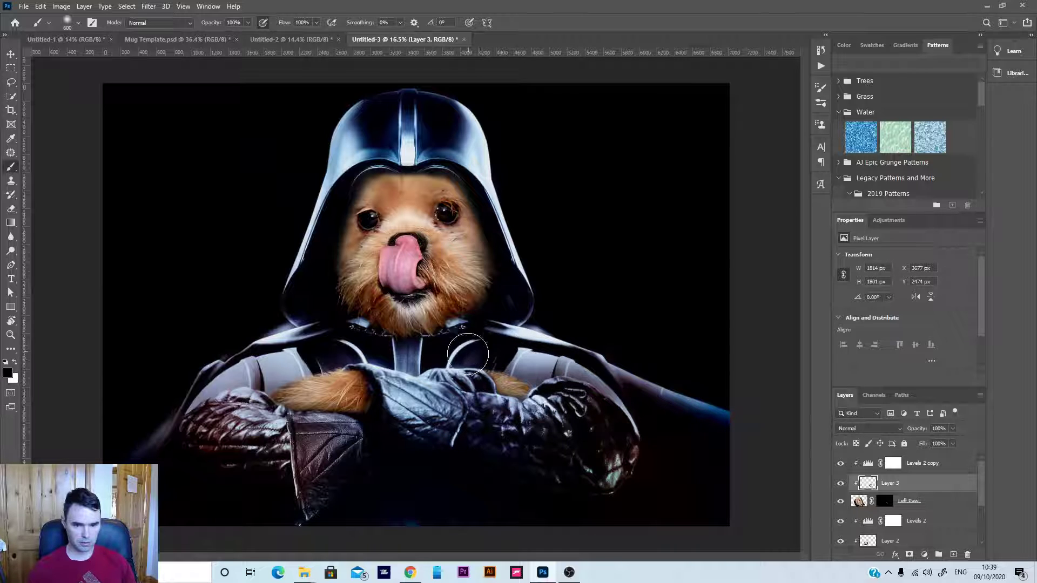
pyautogui.scroll(-2, 397, 400)
pyautogui.scroll(2, 397, 399)
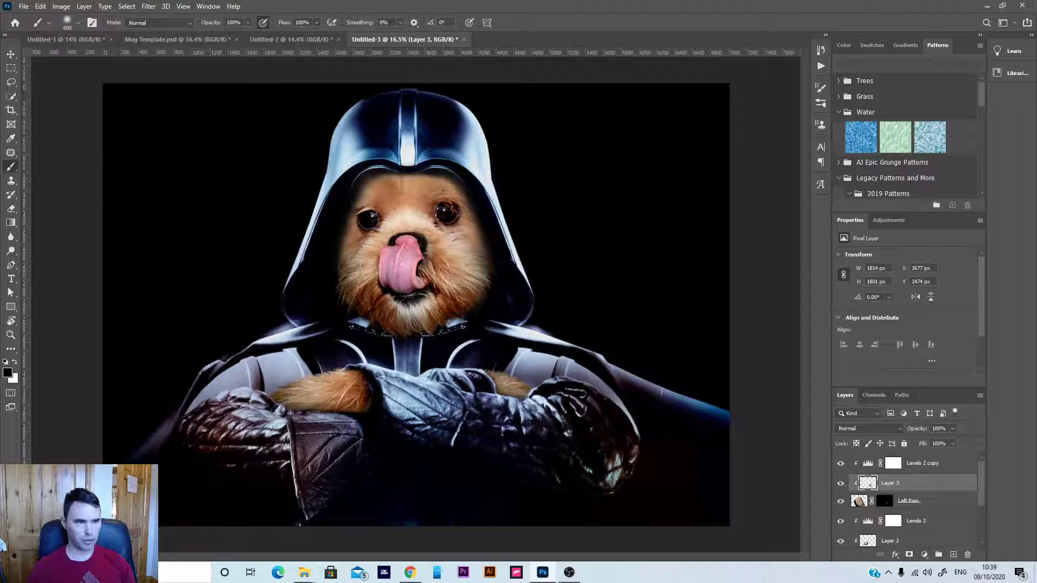
# - Add a top layer and enter "bark vader" in a text frame about 2038 × 1080 px in the black area beside the helmet
pyautogui.click(10, 54)
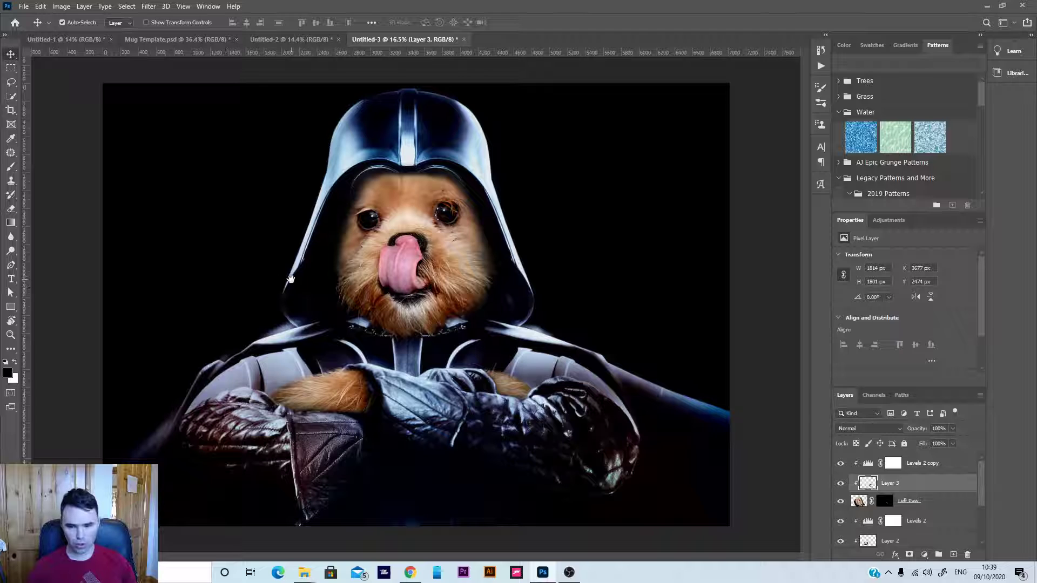
pyautogui.scroll(1, 290, 278)
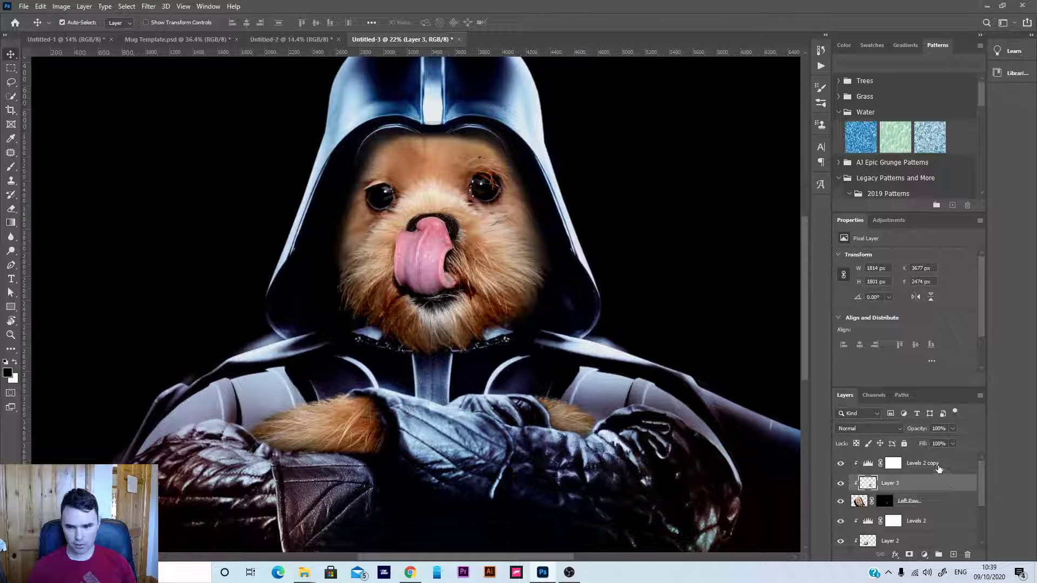
pyautogui.click(939, 469)
pyautogui.click(953, 555)
pyautogui.moveTo(175, 248); pyautogui.dragTo(291, 304)
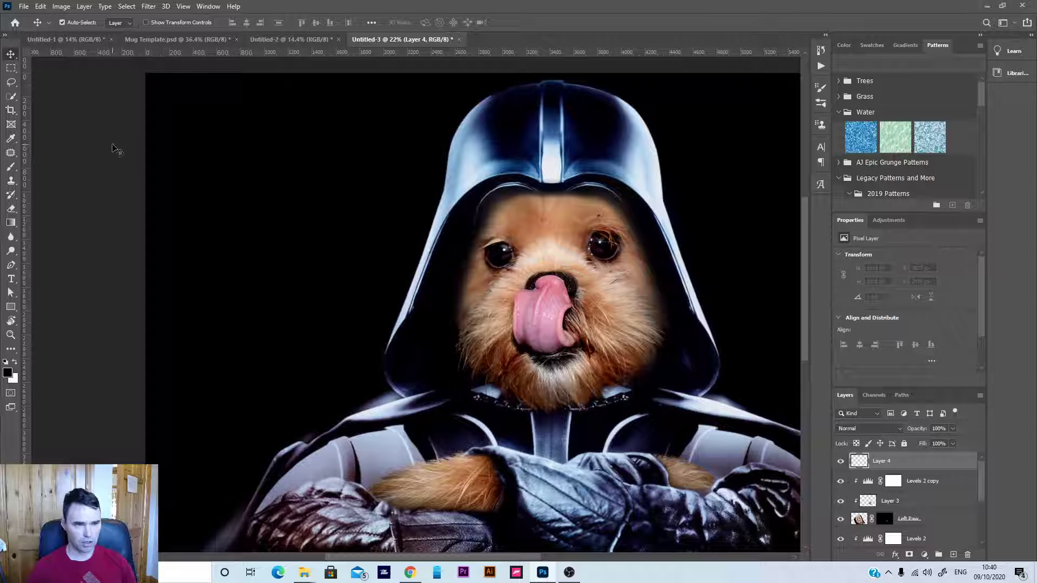
pyautogui.click(10, 278)
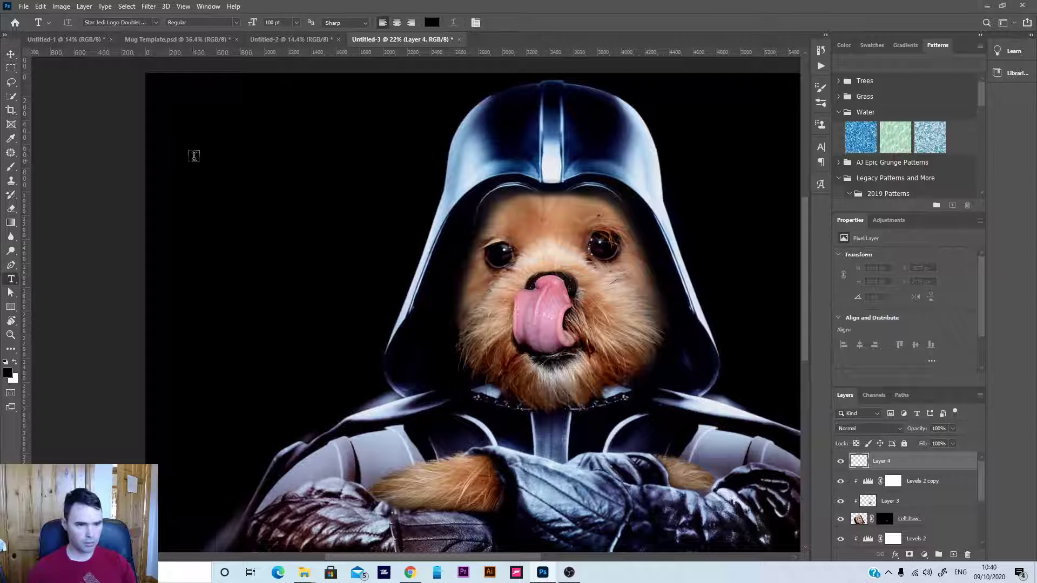
pyautogui.moveTo(171, 107); pyautogui.dragTo(412, 234)
pyautogui.press('BackSpace')
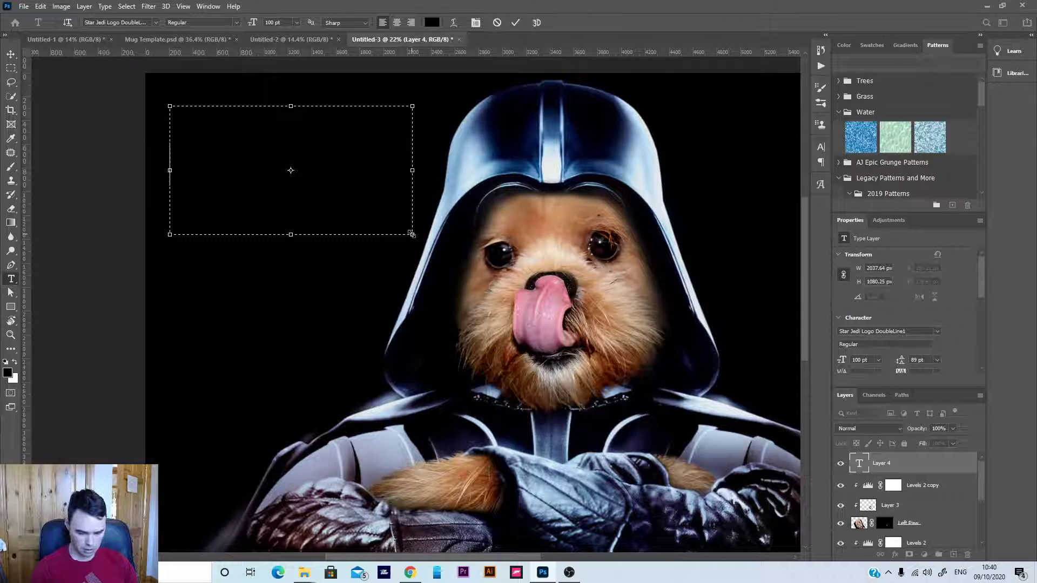
pyautogui.write('Darth')
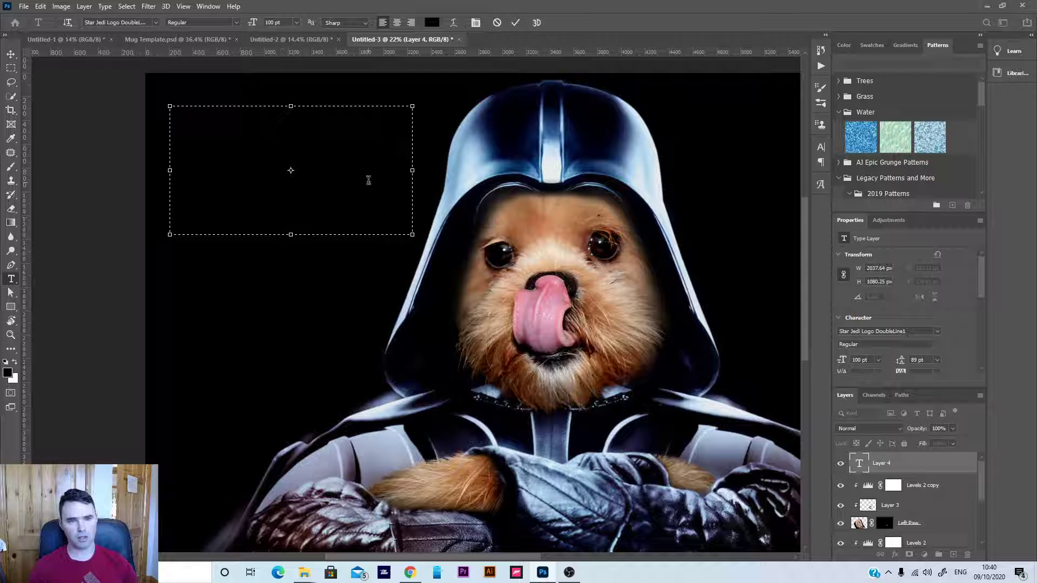
# - Set the colour of the whole bark vader title to white (ffffff) and commit the text
pyautogui.moveTo(368, 180); pyautogui.dragTo(128, 108)
pyautogui.click(432, 22)
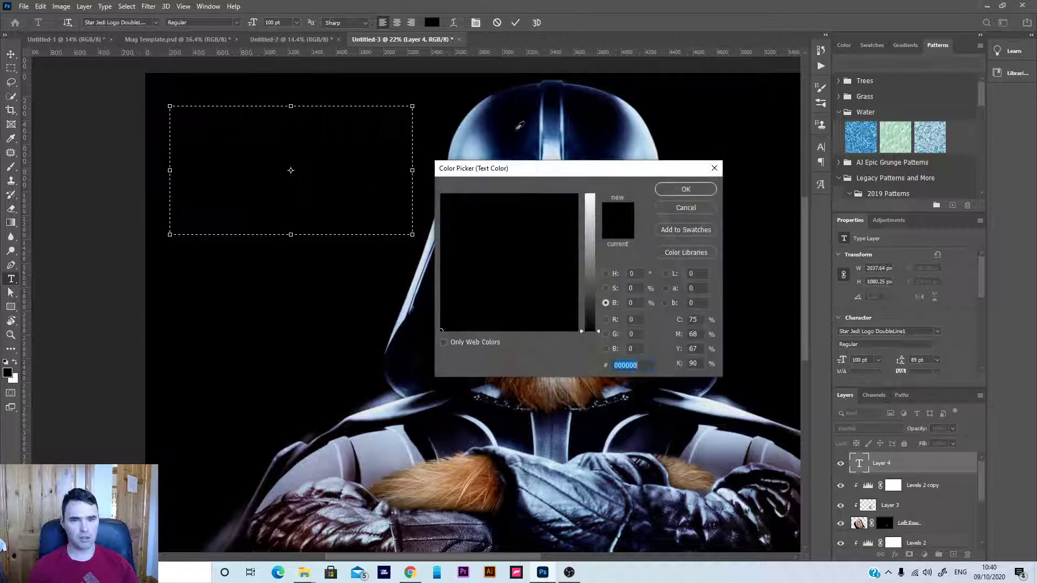
pyautogui.moveTo(589, 238); pyautogui.dragTo(590, 182)
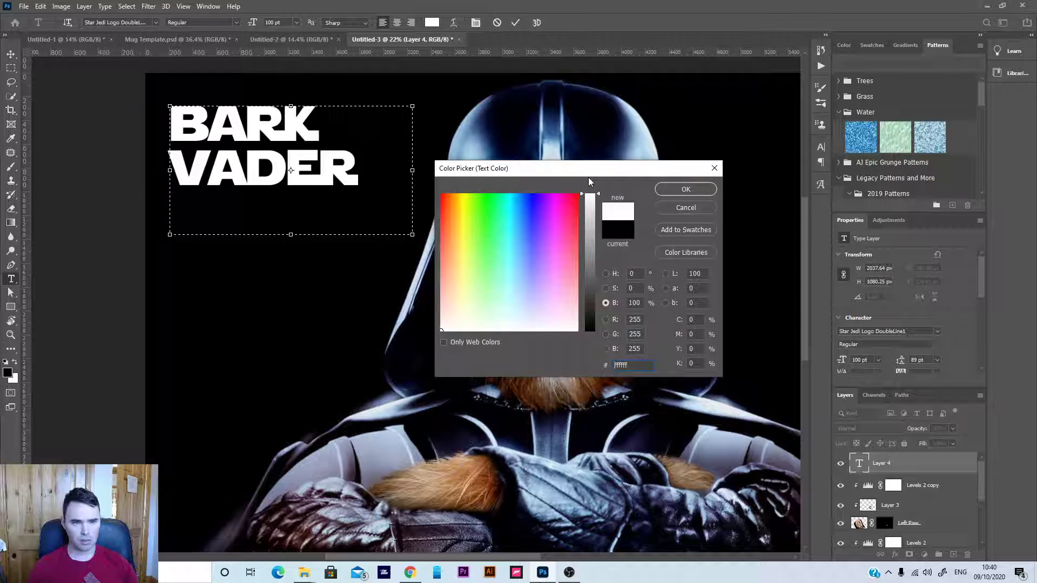
pyautogui.click(693, 190)
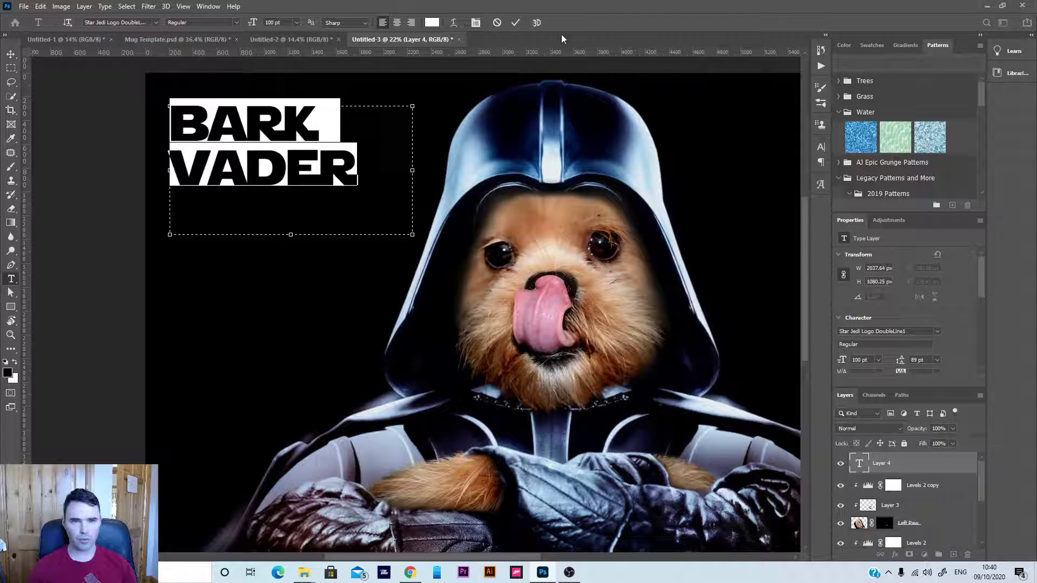
pyautogui.click(511, 23)
pyautogui.hotkey('ctrl', '0')
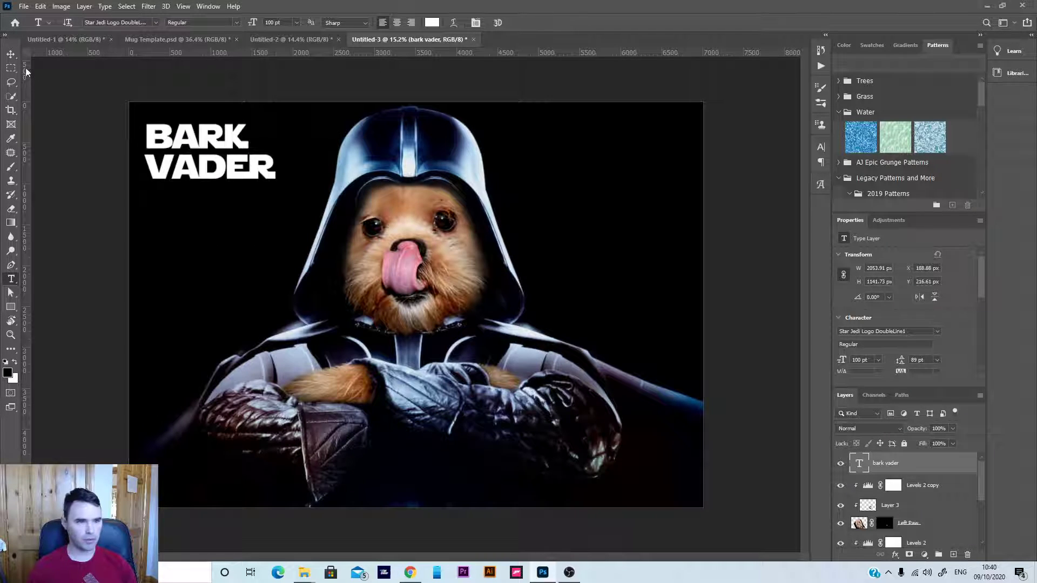
pyautogui.click(10, 55)
# - Inspect the finished composite as a whole and up close around the dog's face and paws
pyautogui.scroll(2, 414, 234)
pyautogui.scroll(-5, 416, 235)
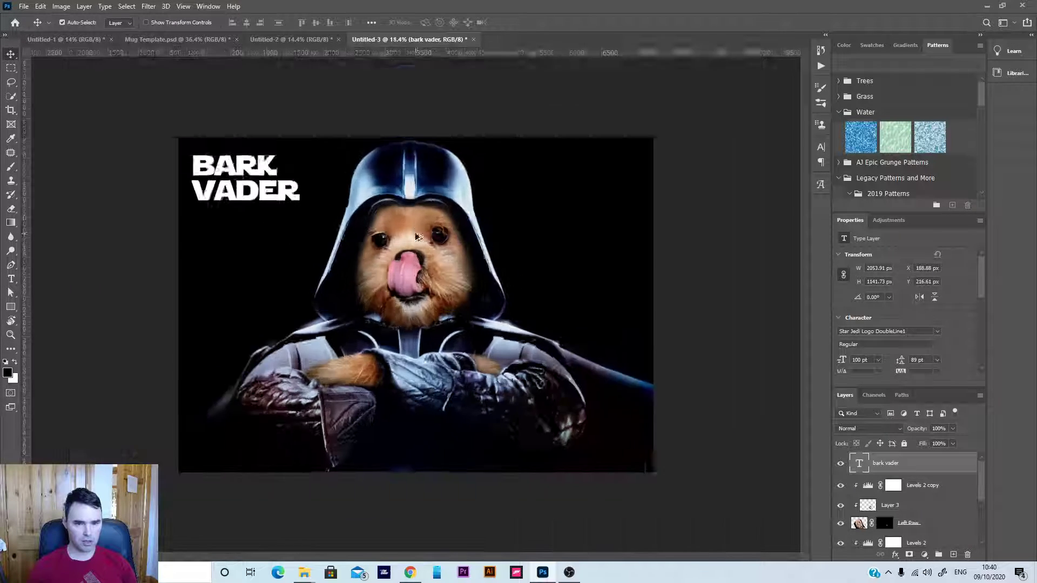
pyautogui.scroll(4, 411, 270)
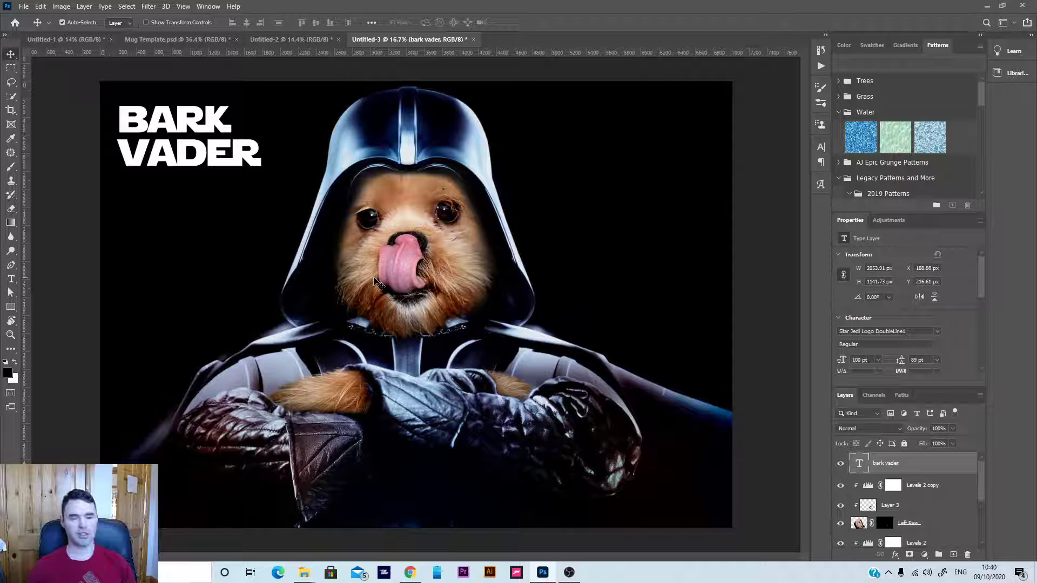
pyautogui.scroll(2, 375, 280)
pyautogui.scroll(2, 373, 264)
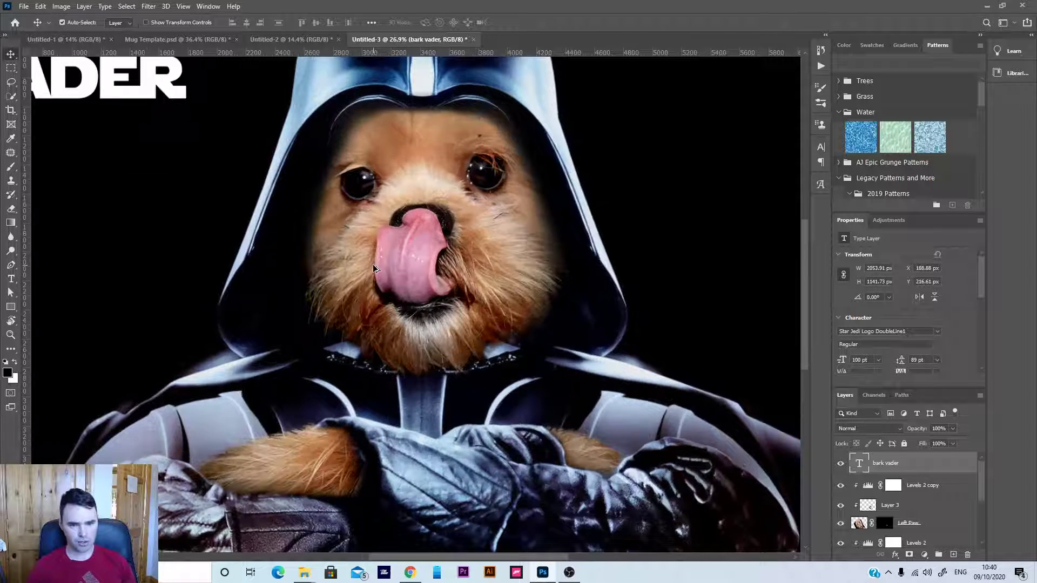
pyautogui.scroll(-4, 356, 258)
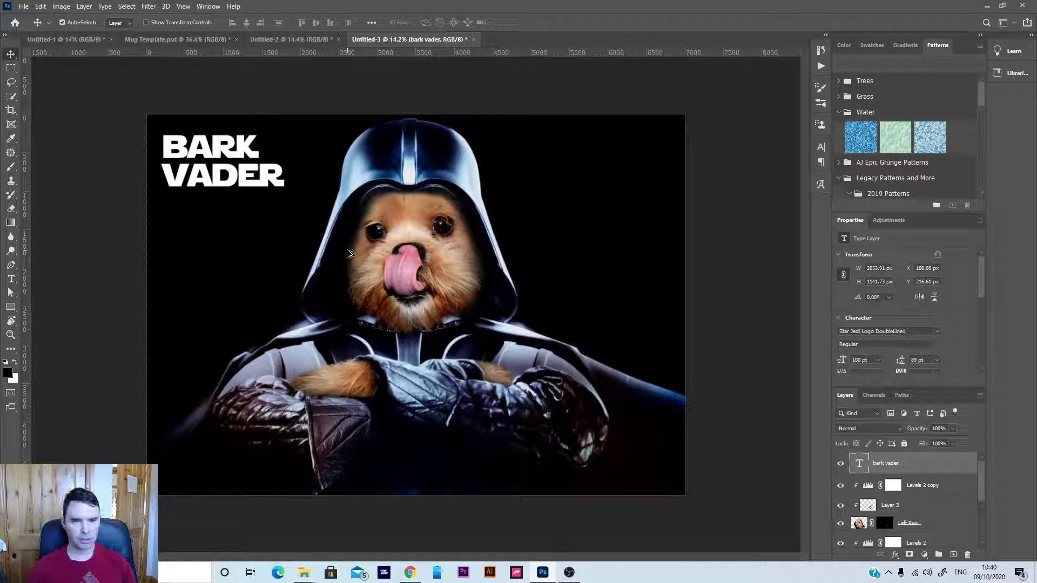
pyautogui.scroll(1, 348, 253)
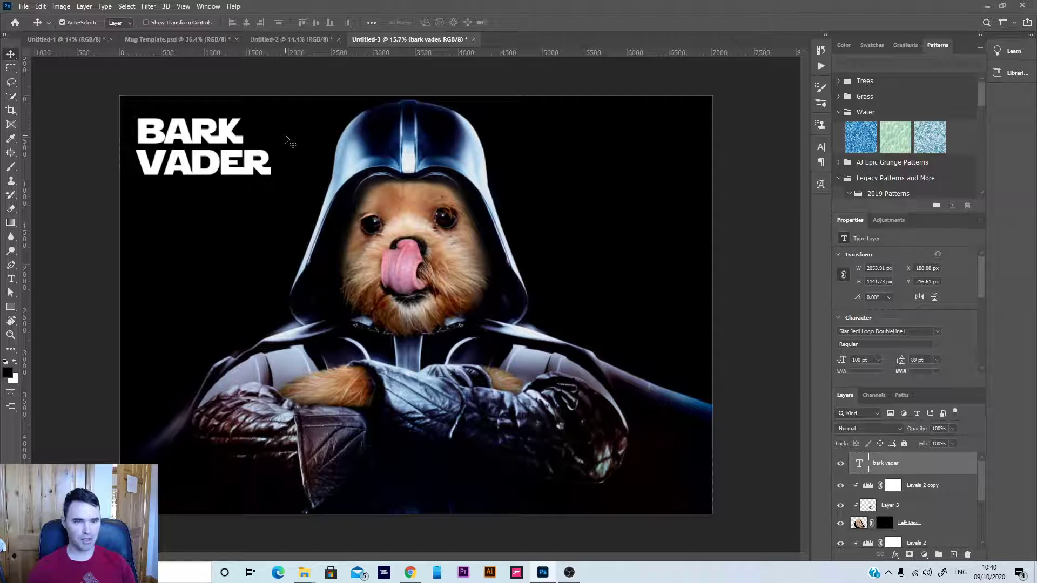